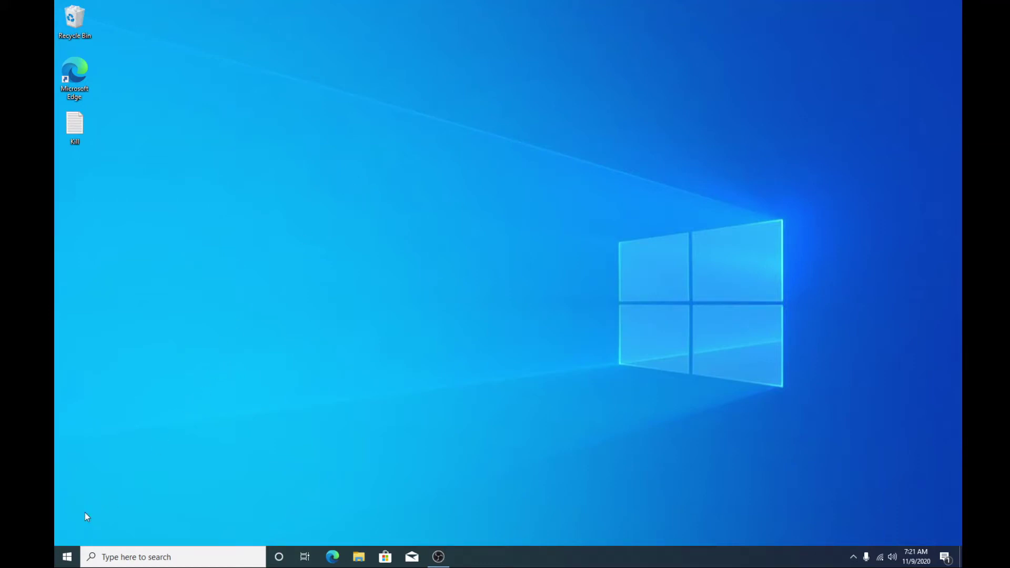
# Switch off Show animations and Show transparency in Ease of Access display settings
pyautogui.click(67, 558)
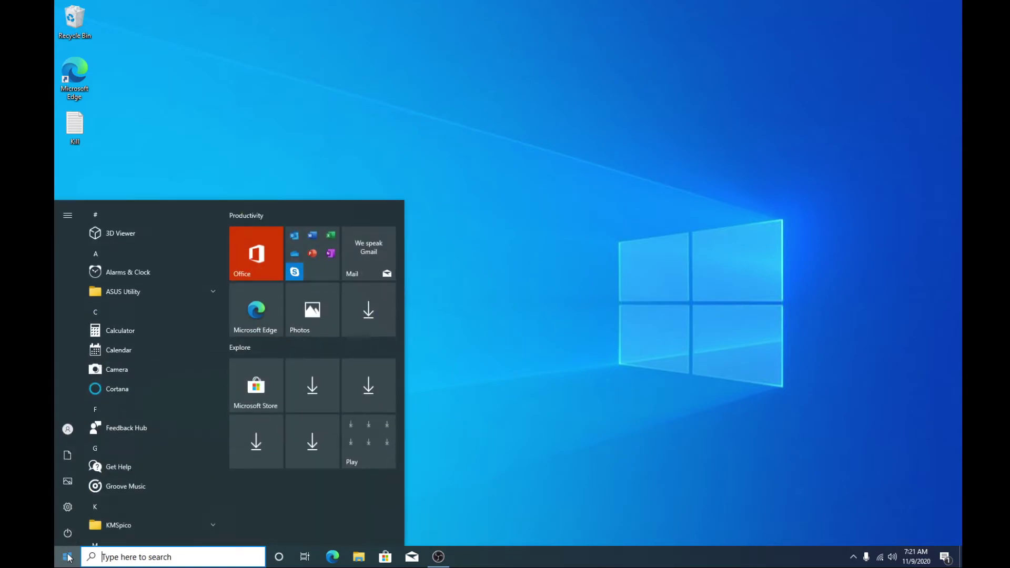
pyautogui.click(69, 508)
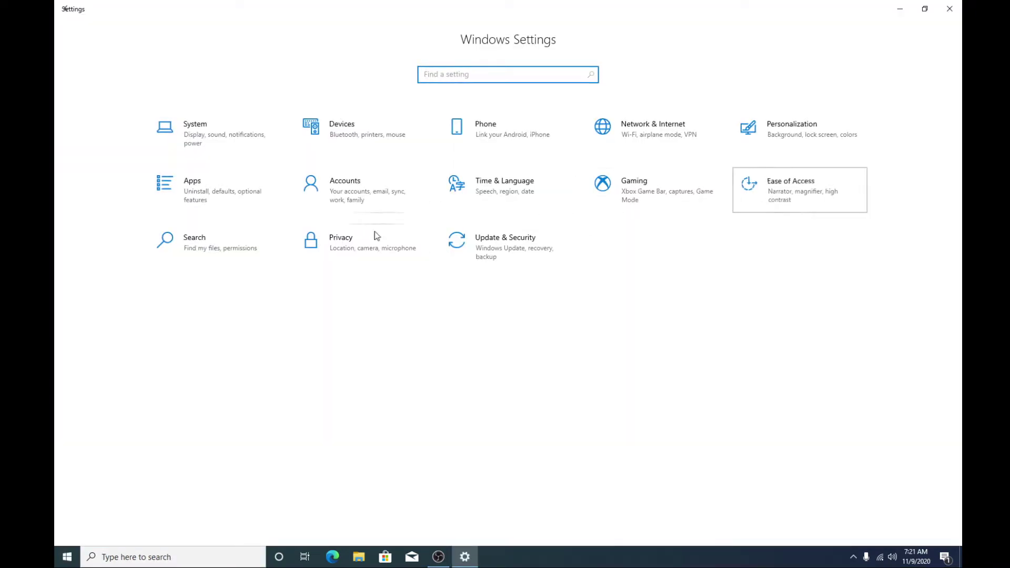
pyautogui.click(251, 325)
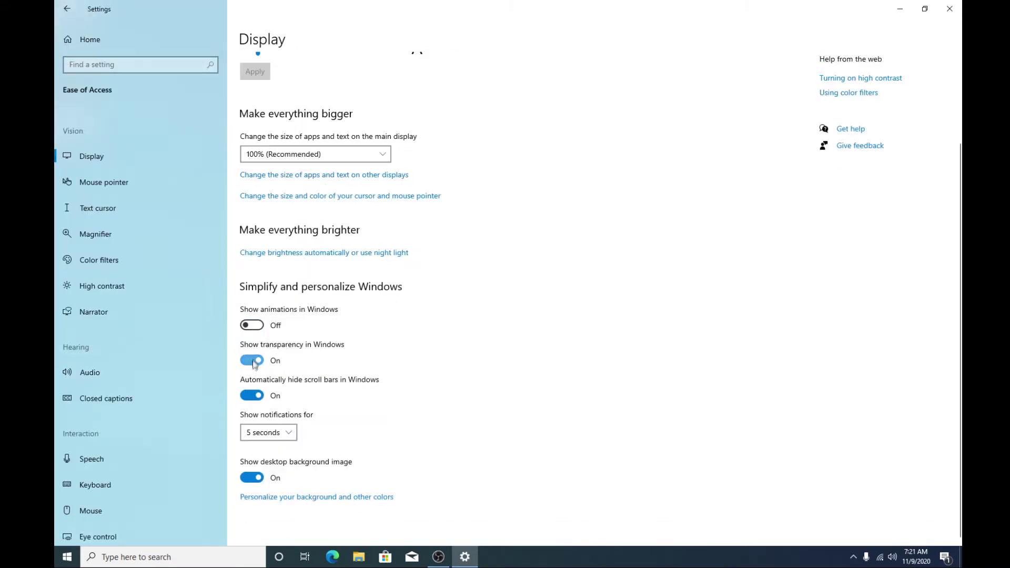
pyautogui.click(254, 362)
pyautogui.click(266, 154)
pyautogui.click(265, 149)
pyautogui.click(105, 35)
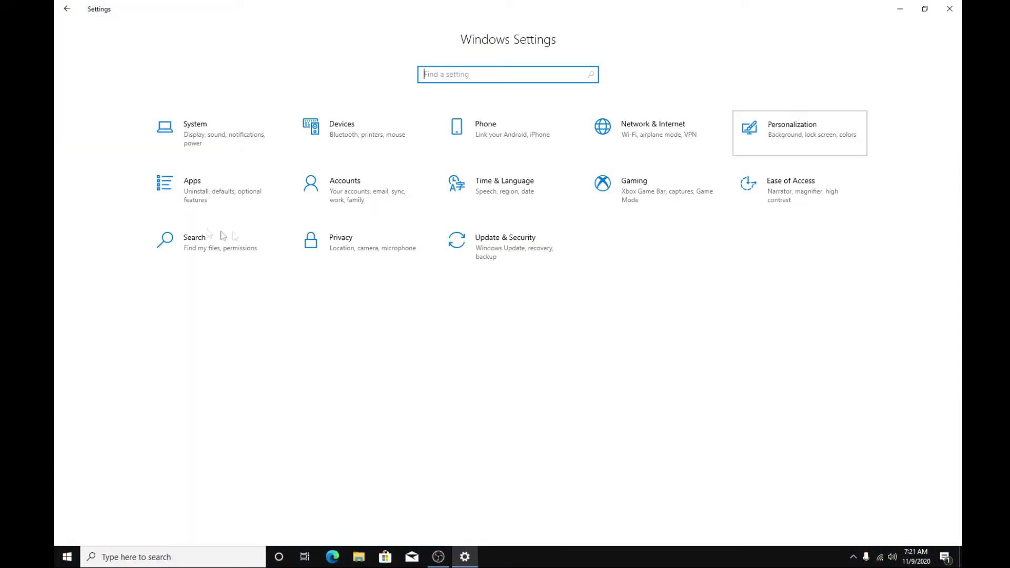
# Set the default app mode to Dark and show the accent colour on Start, taskbar and action center
pyautogui.click(133, 151)
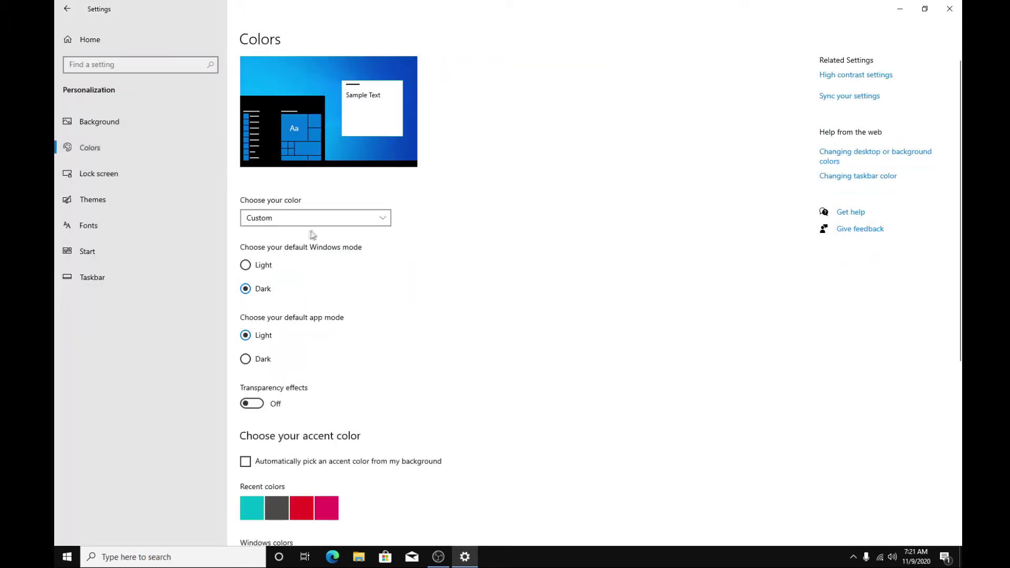
pyautogui.click(254, 360)
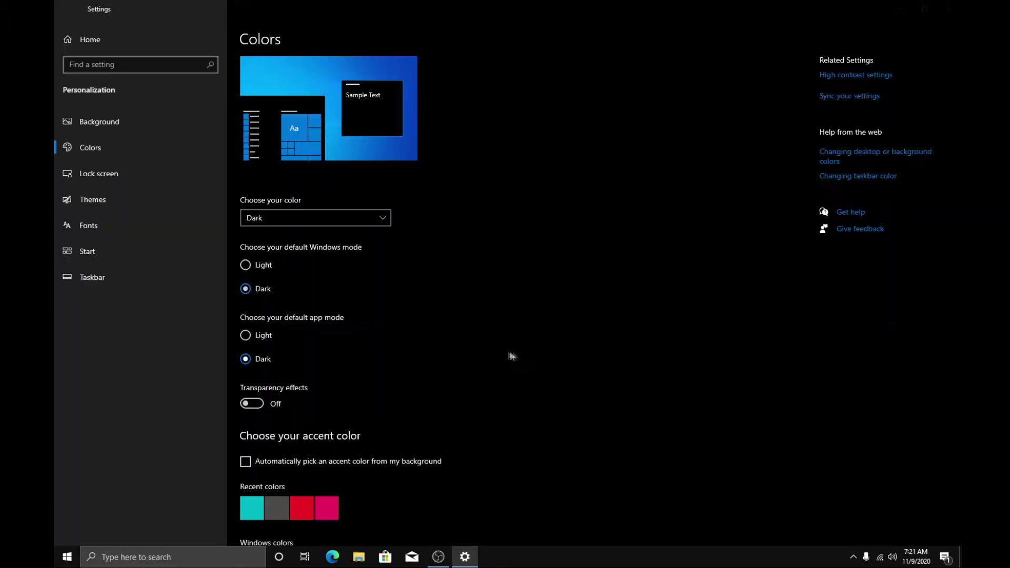
pyautogui.scroll(-5, 509, 355)
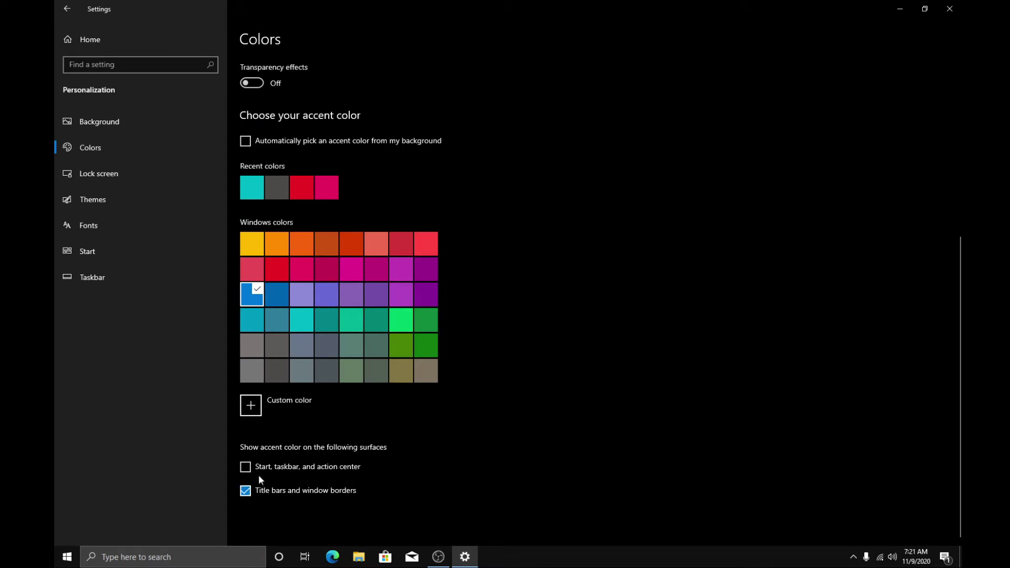
pyautogui.click(246, 467)
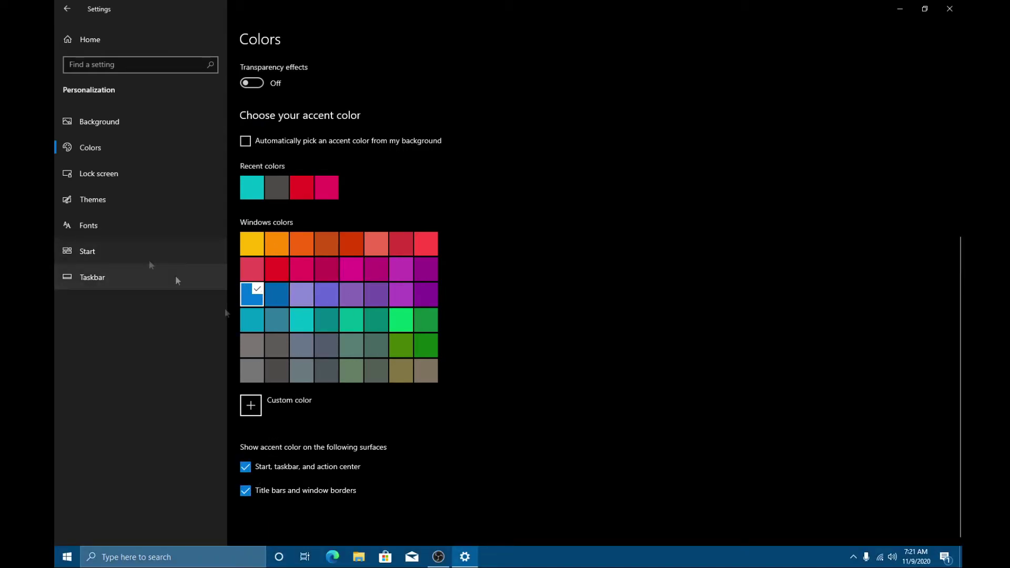
pyautogui.click(166, 255)
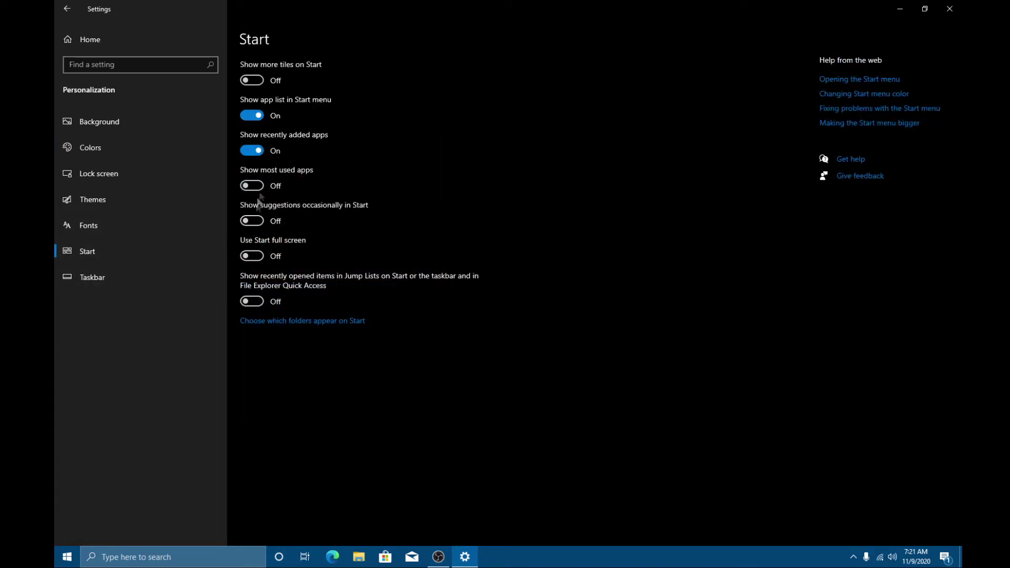
# Turn SafeSearch off and stop search from using Microsoft account content
pyautogui.click(175, 43)
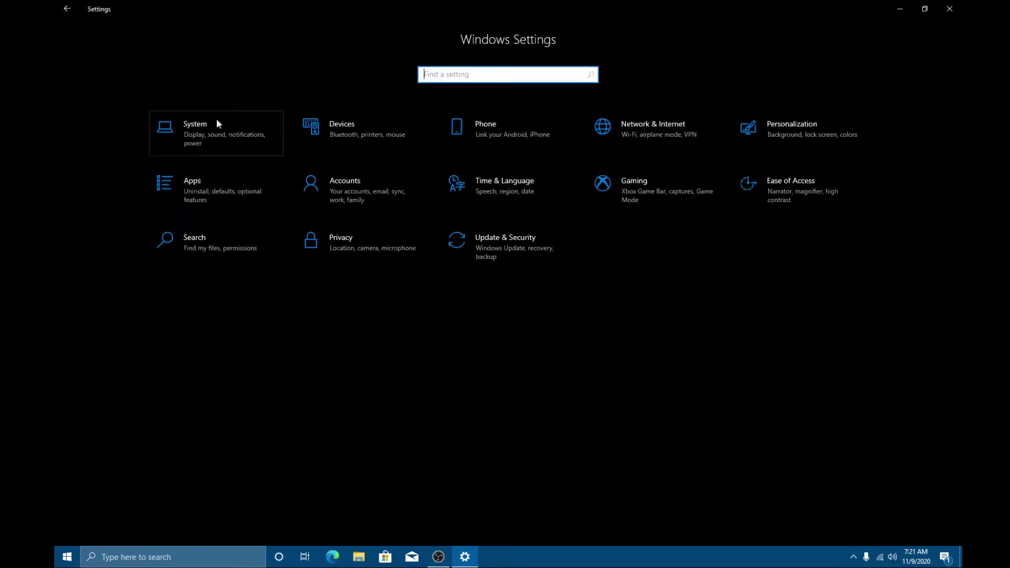
pyautogui.click(198, 260)
pyautogui.click(257, 225)
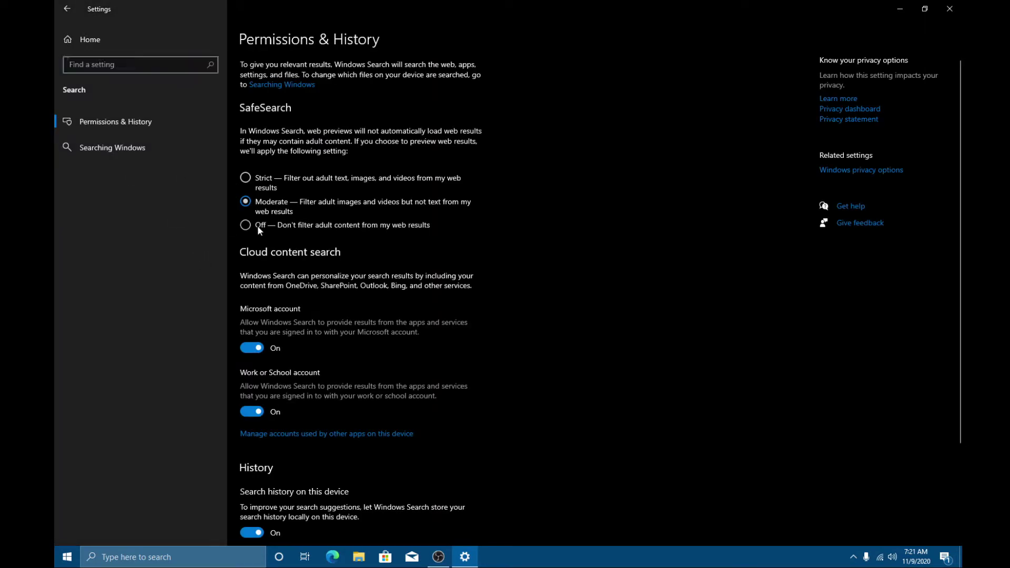
pyautogui.click(253, 349)
pyautogui.click(136, 39)
# In Privacy, turn off suggested content and activity history, and set feedback frequency to Never
pyautogui.click(389, 247)
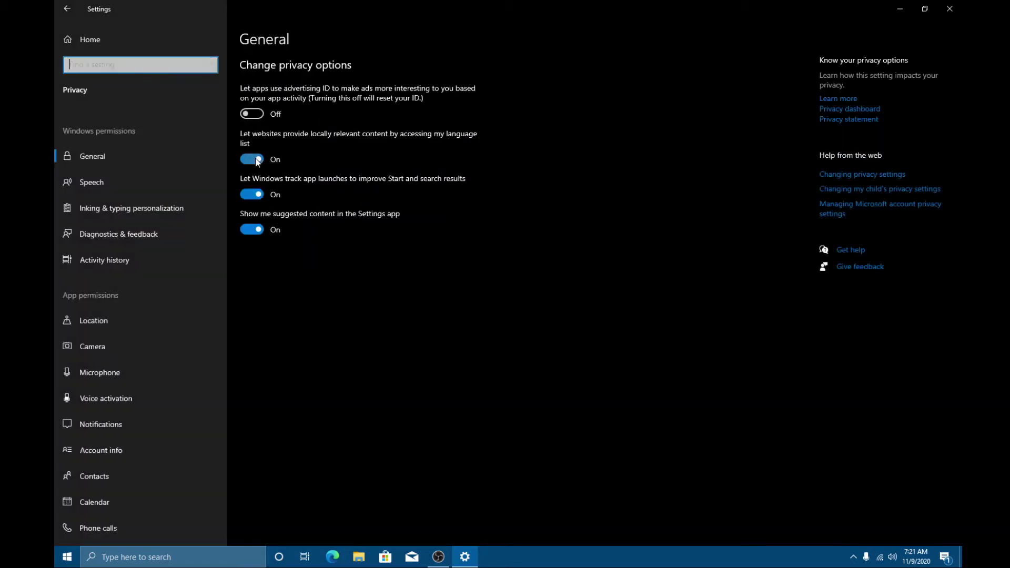
pyautogui.click(251, 233)
pyautogui.click(179, 206)
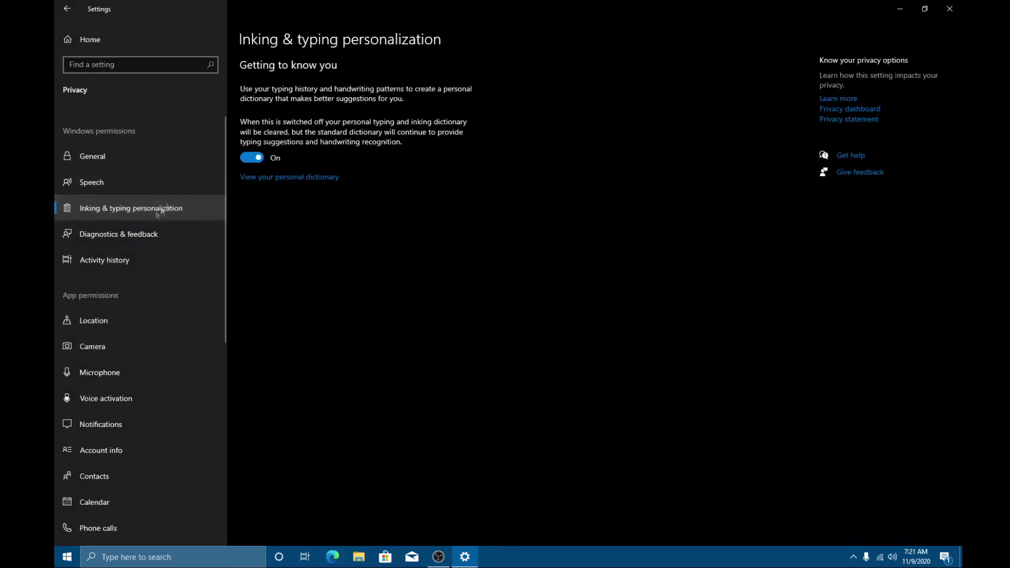
pyautogui.click(135, 257)
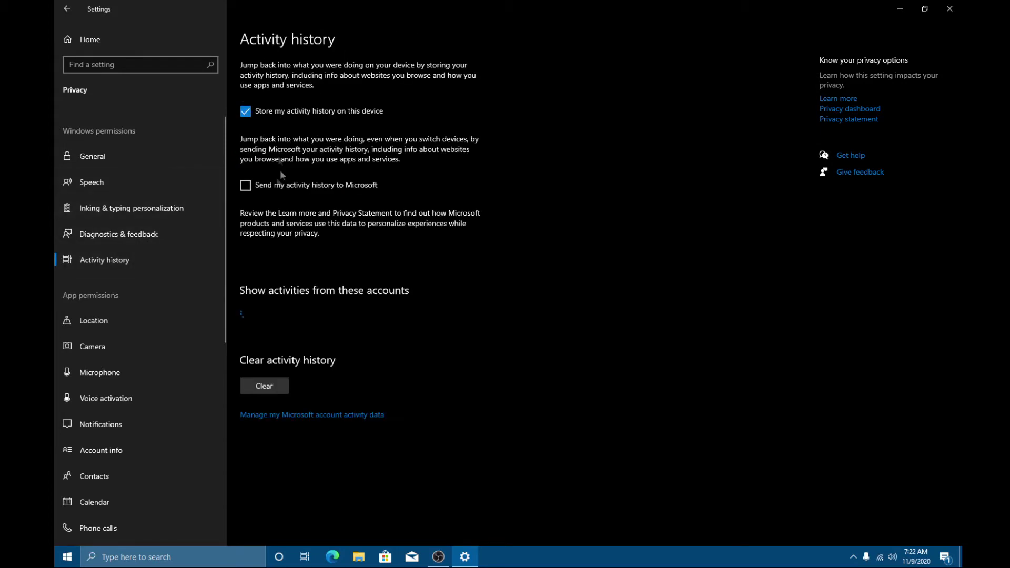
pyautogui.click(251, 112)
pyautogui.click(118, 234)
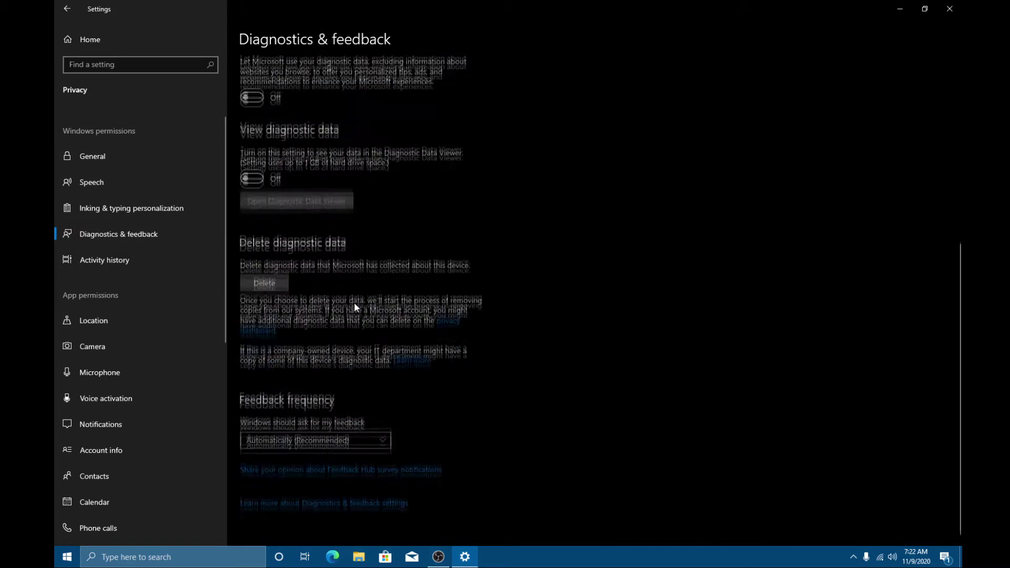
pyautogui.click(299, 438)
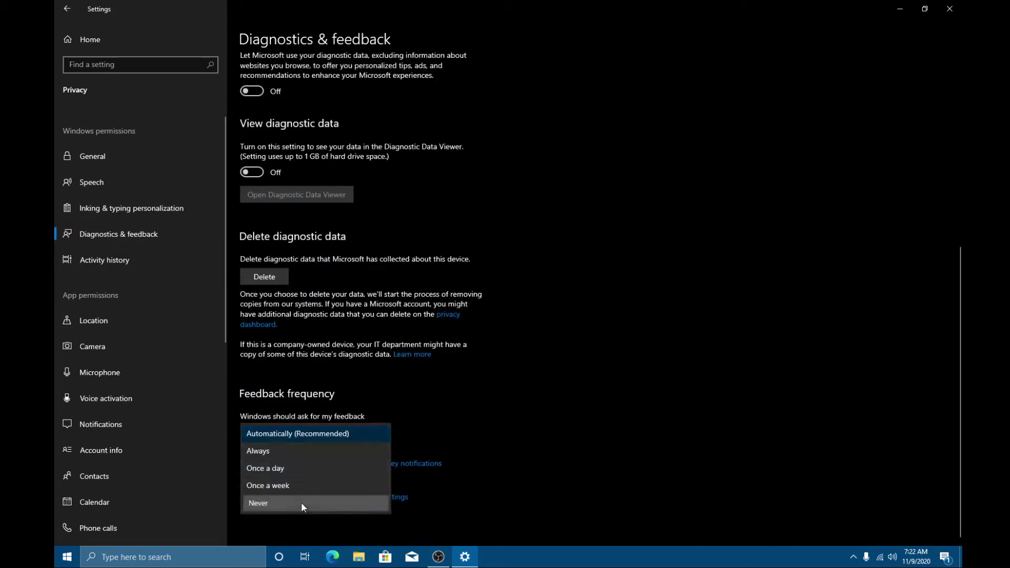
pyautogui.click(301, 502)
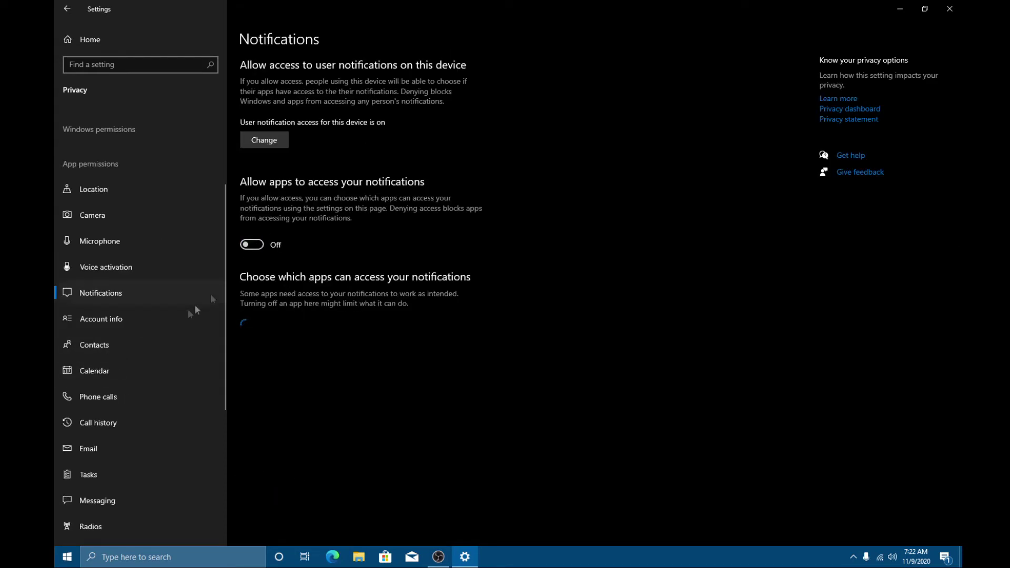
# Block app access to contacts, calendar and call history
pyautogui.click(174, 317)
pyautogui.click(189, 339)
pyautogui.click(253, 245)
pyautogui.click(134, 387)
pyautogui.click(194, 371)
pyautogui.click(253, 245)
pyautogui.scroll(-4, 153, 315)
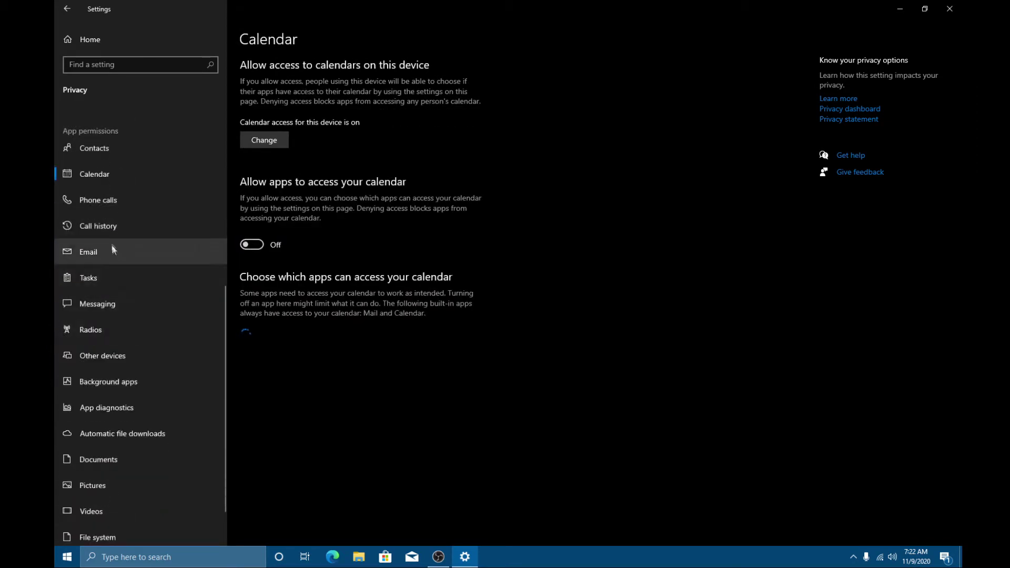
pyautogui.click(110, 232)
pyautogui.click(253, 255)
# Block app access to messaging and stop apps running in the background
pyautogui.click(158, 252)
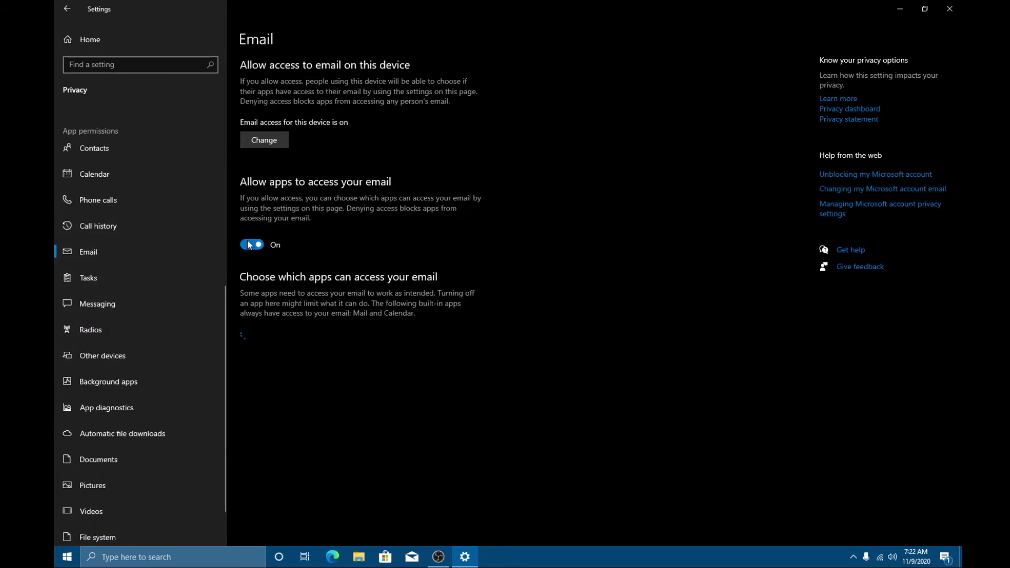
pyautogui.click(163, 289)
pyautogui.click(116, 329)
pyautogui.click(145, 306)
pyautogui.click(251, 255)
pyautogui.click(148, 381)
pyautogui.click(262, 103)
pyautogui.click(90, 40)
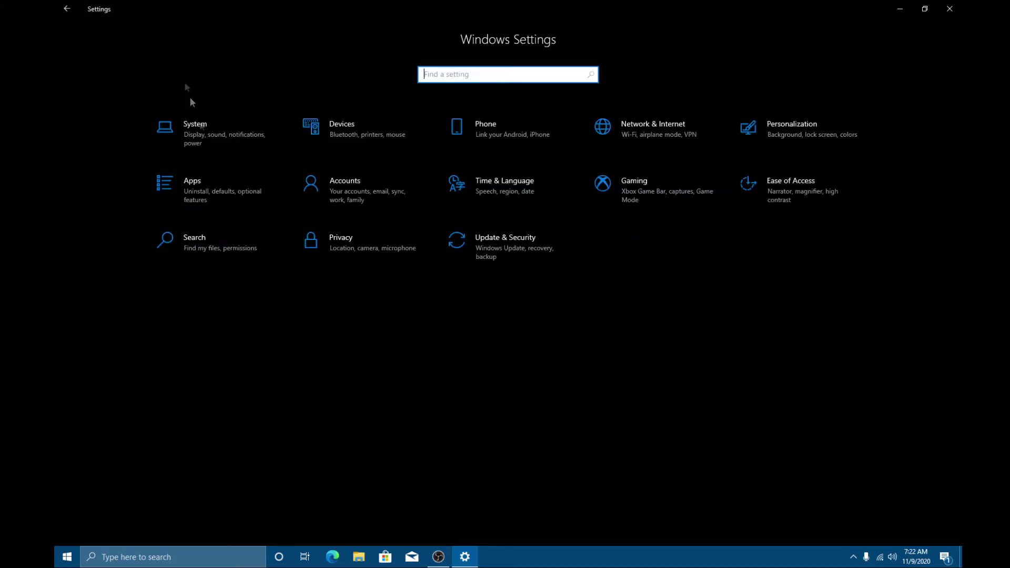
# Set the PC's sleep timeout to Never in Power & sleep
pyautogui.click(207, 152)
pyautogui.click(152, 226)
pyautogui.scroll(-12, 266, 105)
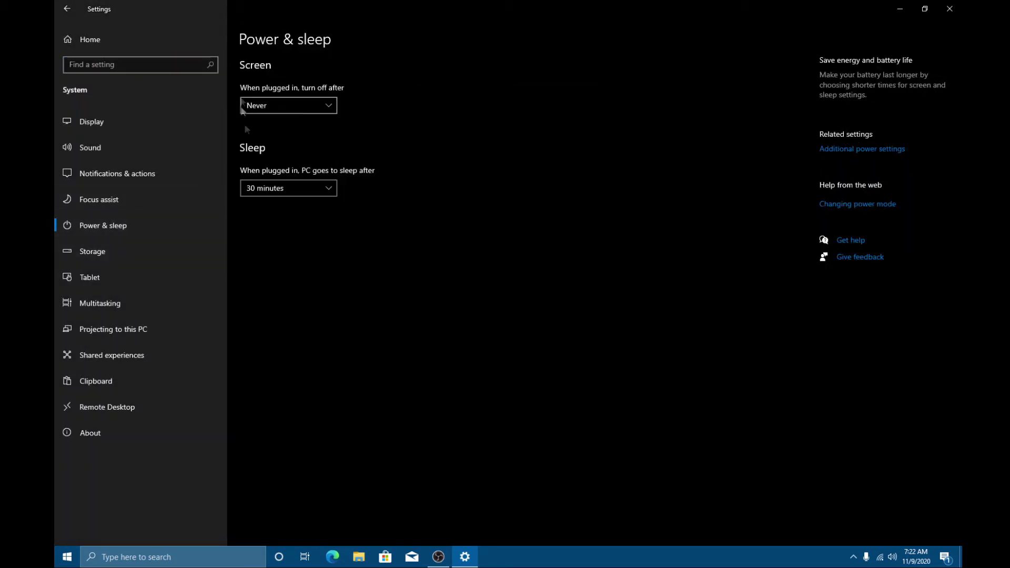
pyautogui.click(261, 188)
pyautogui.click(270, 312)
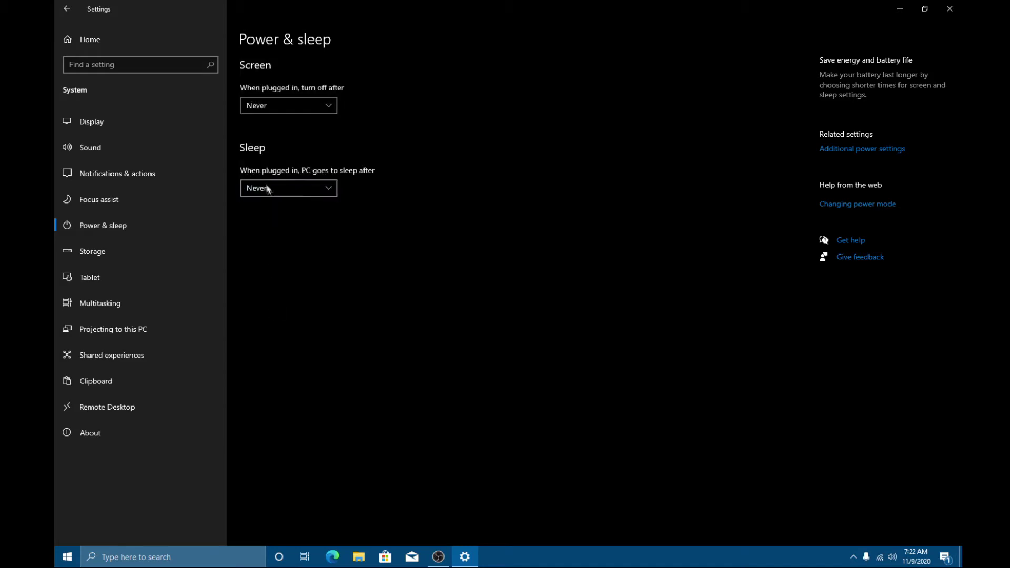
# Turn off notifications from apps in Notifications & actions
pyautogui.click(124, 125)
pyautogui.click(105, 174)
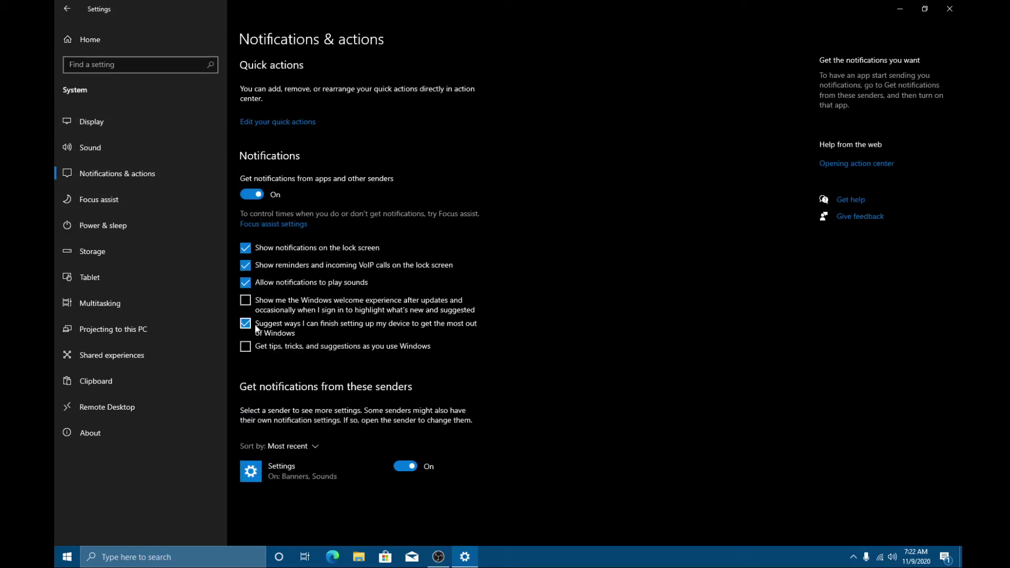
pyautogui.click(256, 195)
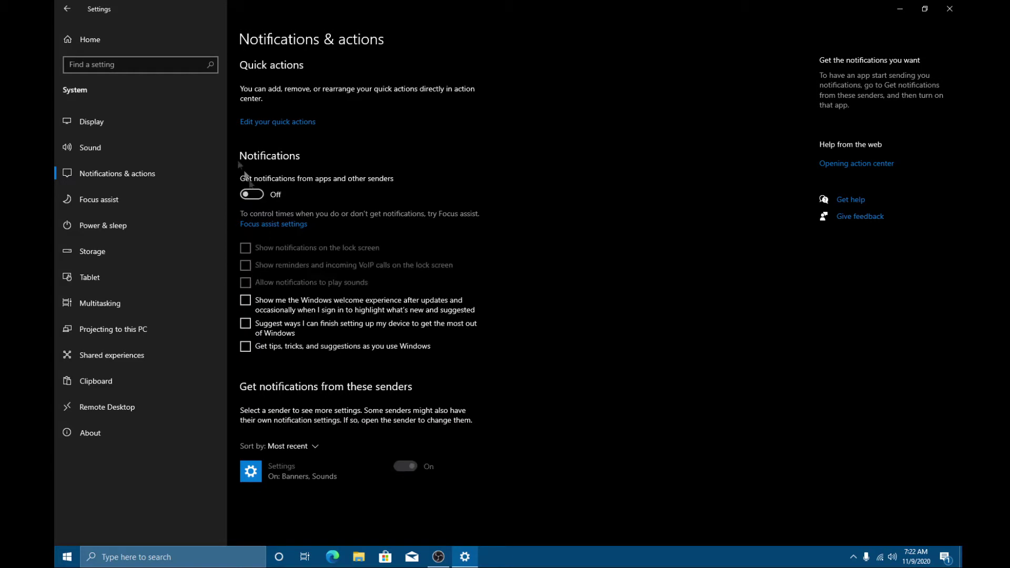
pyautogui.click(179, 42)
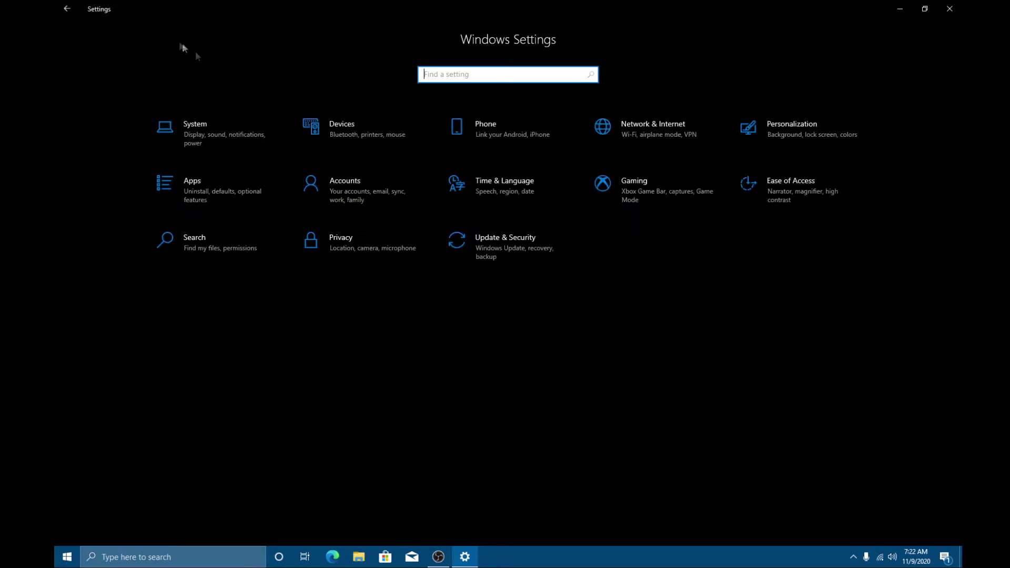
# Find the system icons page by searching 'system' and switch the Action Center icon off
pyautogui.click(452, 74)
pyautogui.write('system icon')
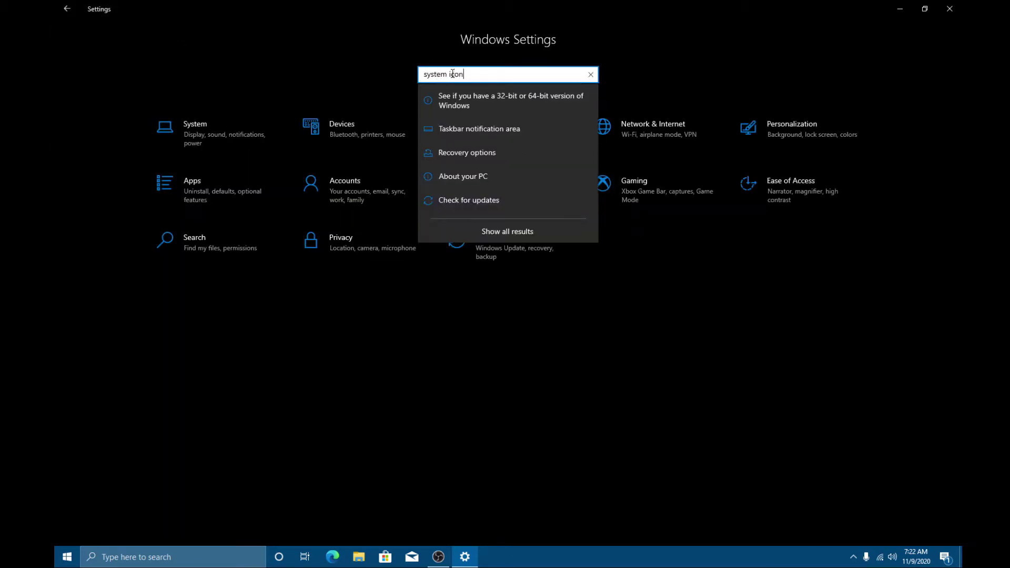
pyautogui.click(466, 97)
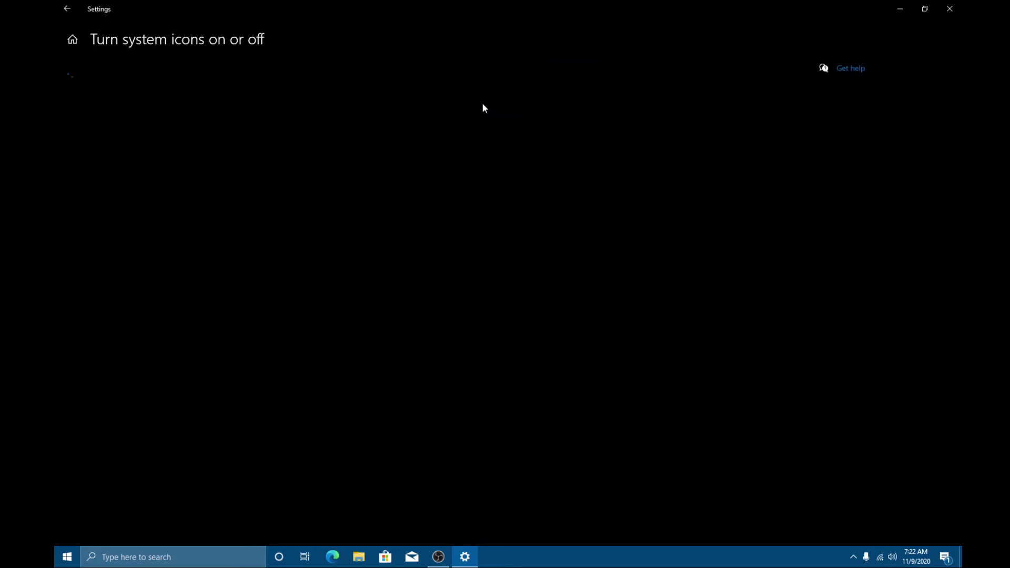
pyautogui.click(235, 274)
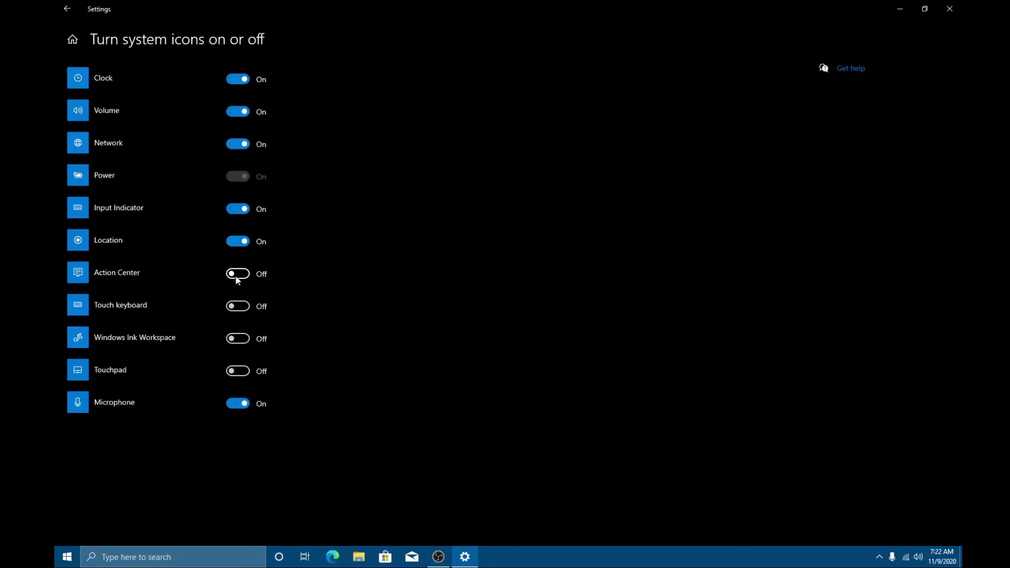
pyautogui.click(70, 38)
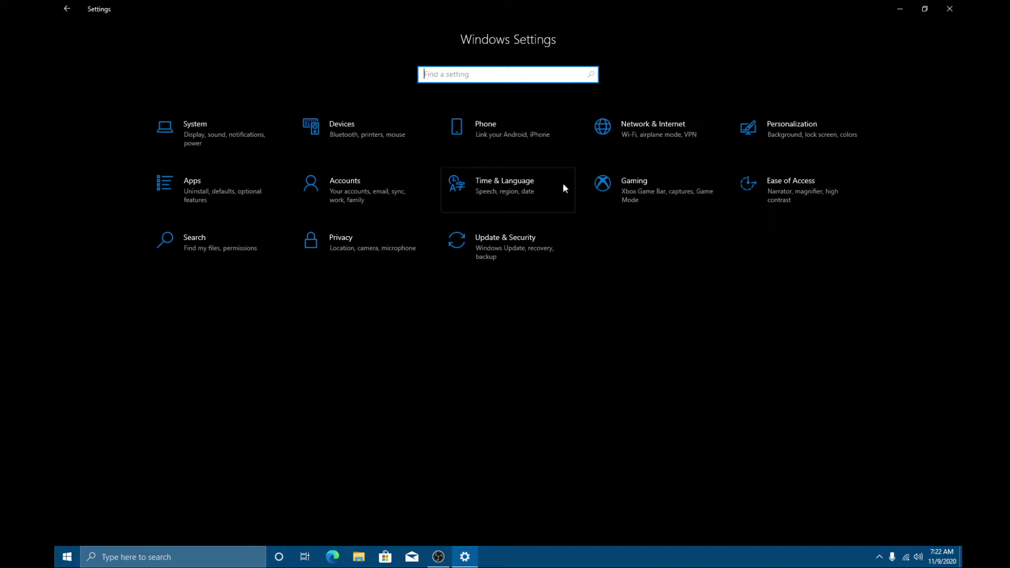
pyautogui.press('super')
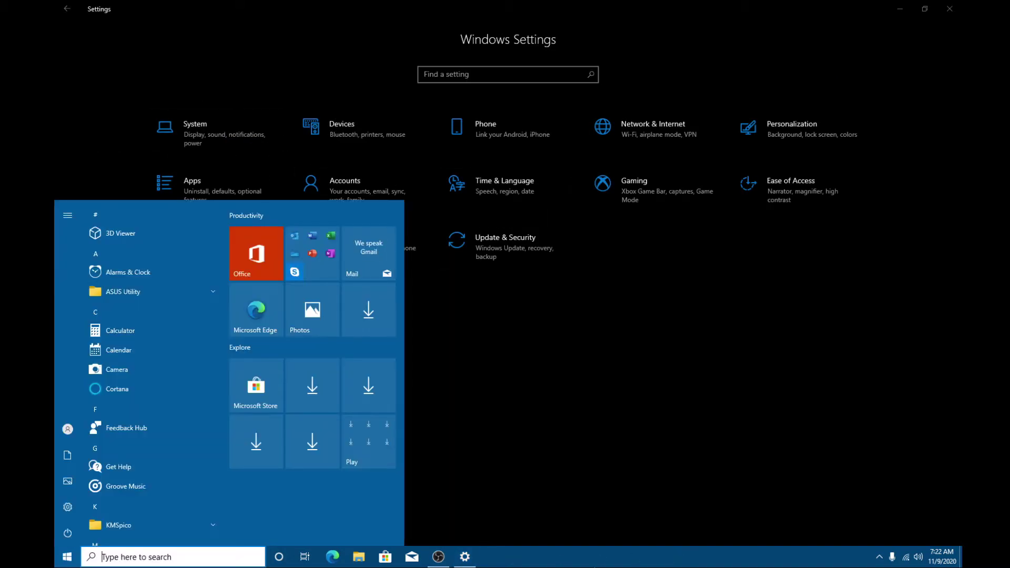
# Hide the taskbar's Task View button and Cortana button, and set Search to Hidden
pyautogui.rightClick(577, 556)
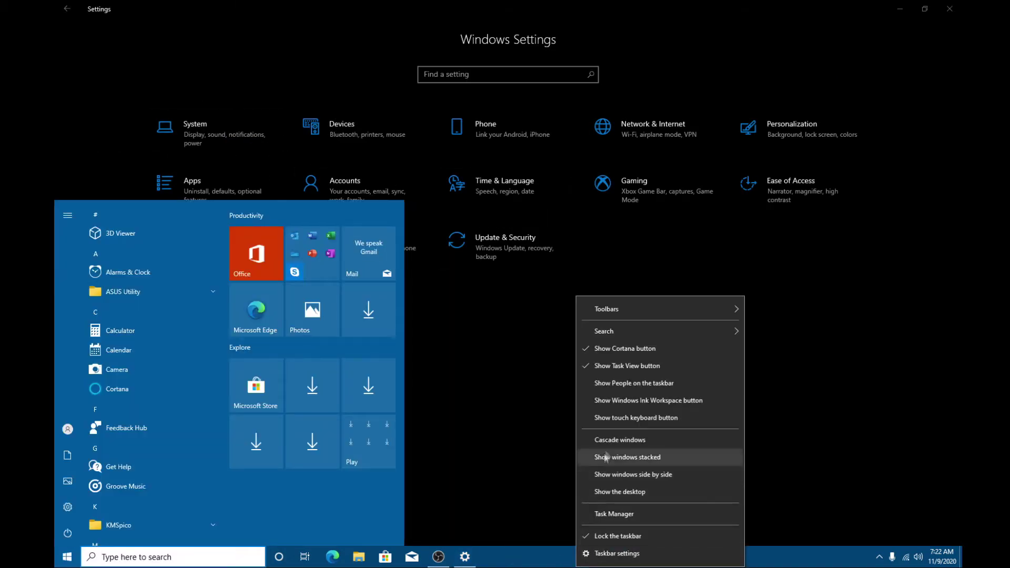
pyautogui.click(607, 366)
pyautogui.rightClick(621, 557)
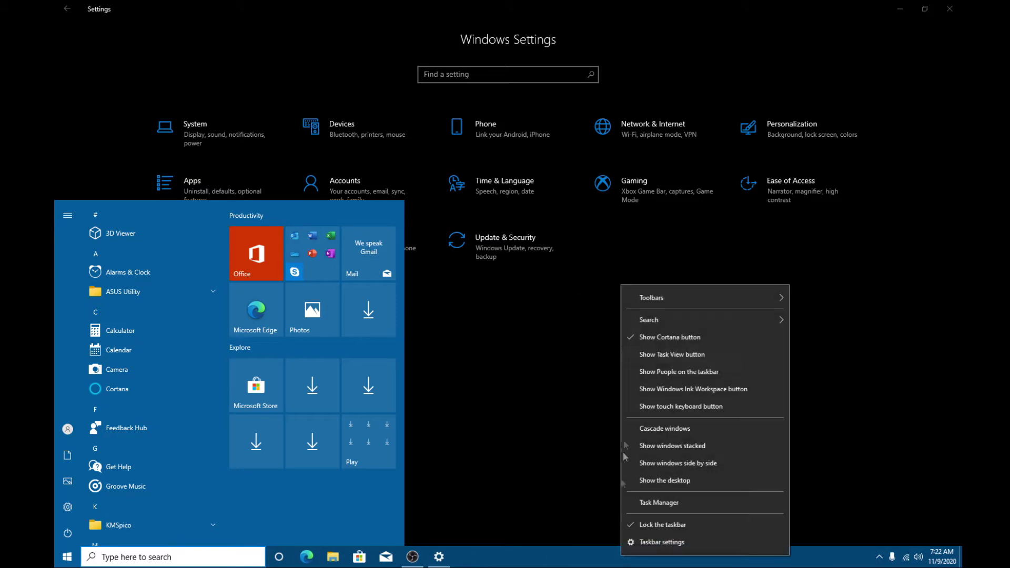
pyautogui.click(650, 339)
pyautogui.rightClick(598, 556)
pyautogui.moveTo(591, 322)
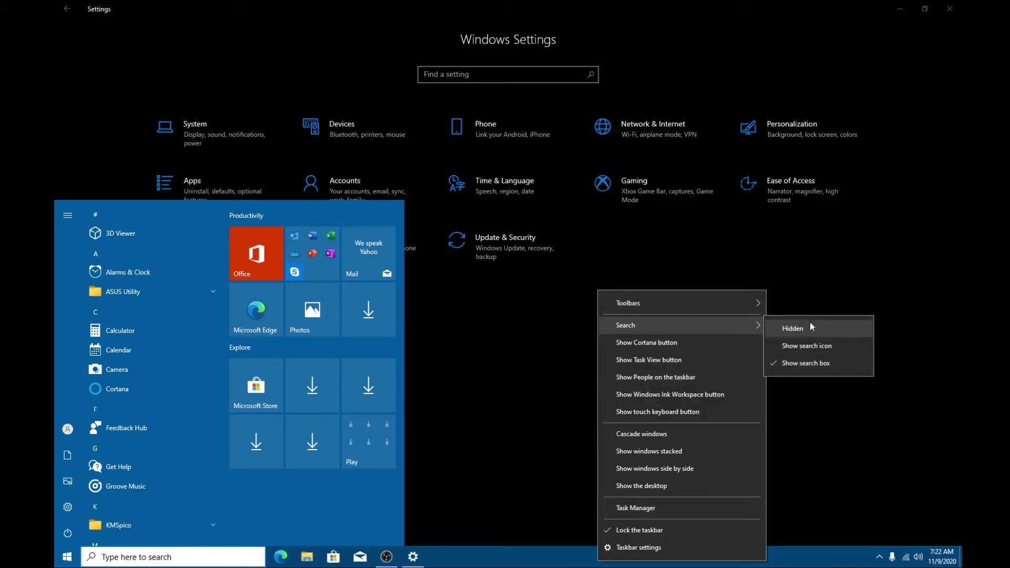
pyautogui.click(786, 325)
pyautogui.click(56, 562)
# Dismiss the Start search panel and close the Settings window
pyautogui.write('office')
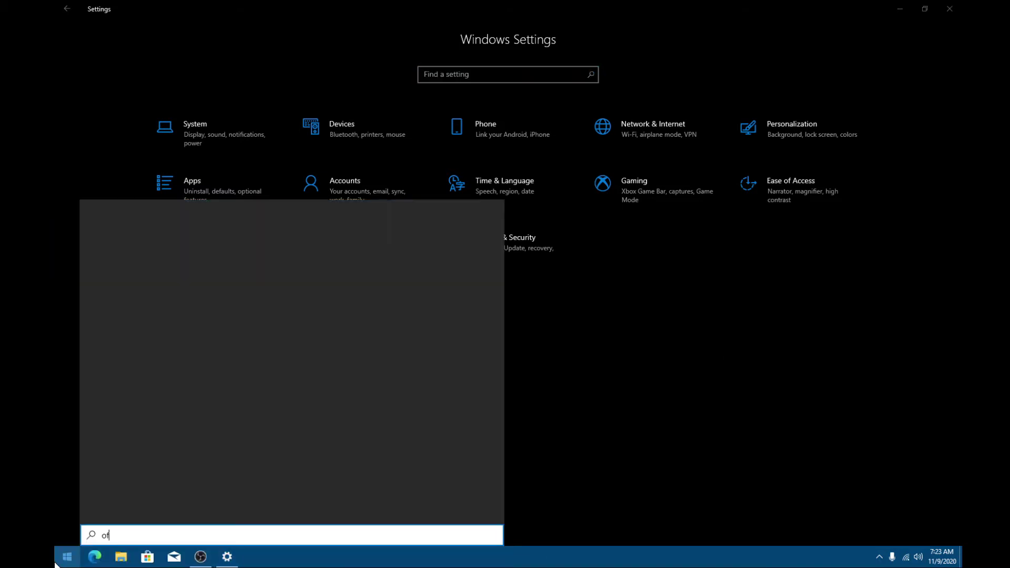
pyautogui.click(742, 420)
pyautogui.click(950, 9)
# Copy the entire contents of Kill.txt and launch Windows PowerShell (Admin)
pyautogui.doubleClick(84, 126)
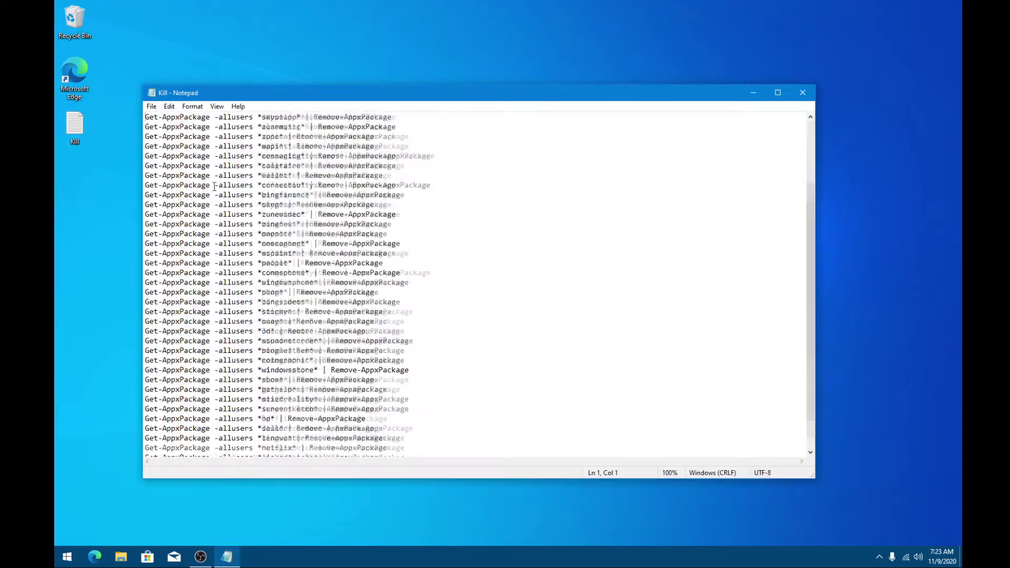
pyautogui.hotkey('ctrl', 'a')
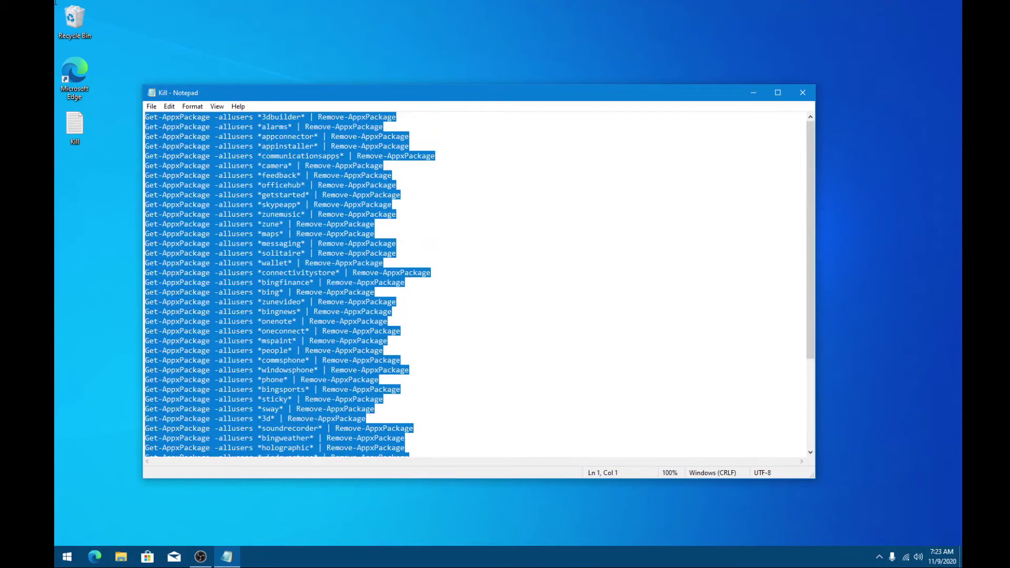
pyautogui.scroll(-5, 424, 384)
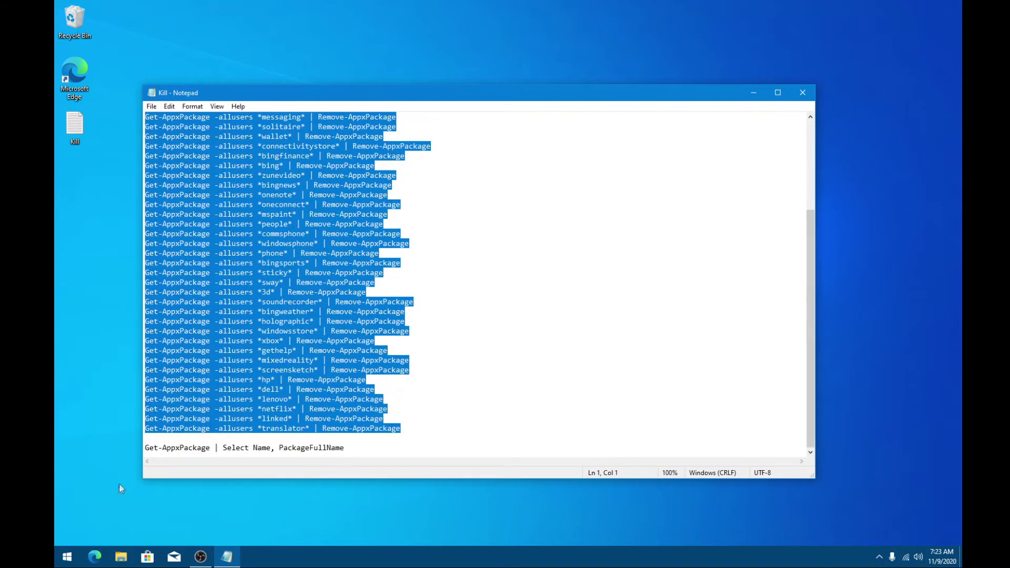
pyautogui.rightClick(229, 392)
pyautogui.click(247, 262)
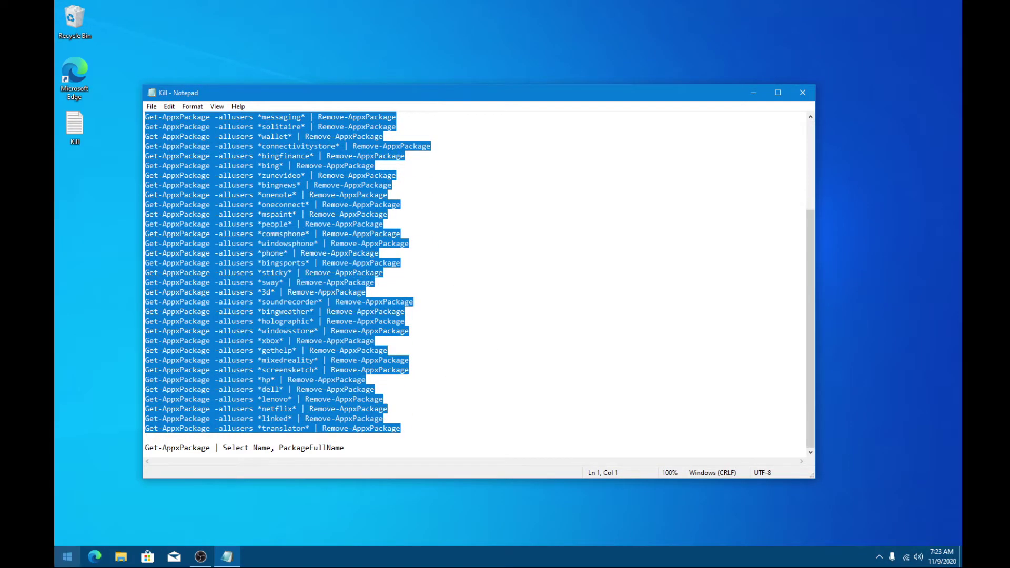
pyautogui.rightClick(67, 557)
pyautogui.click(112, 419)
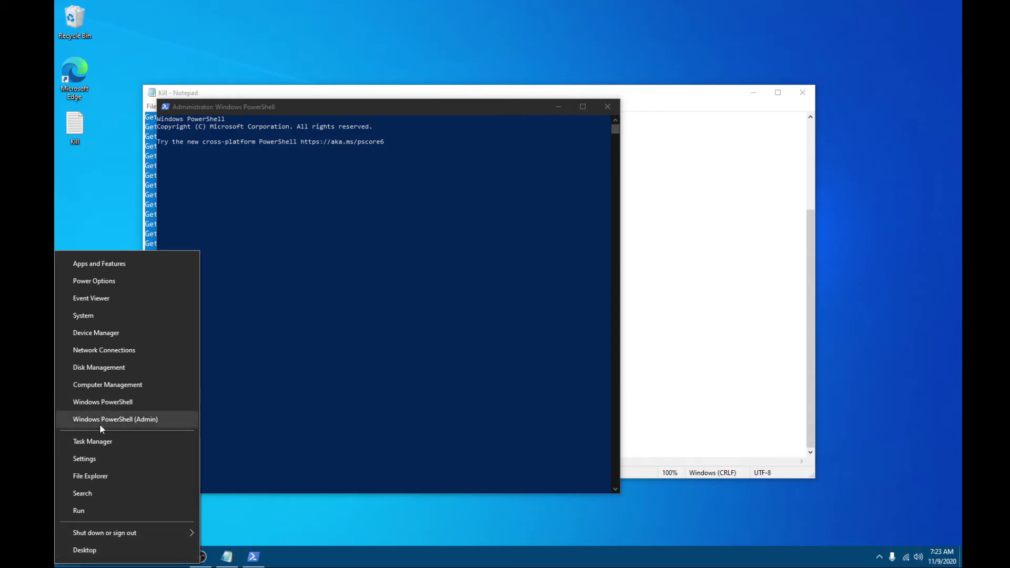
# Run the pasted removal commands in the admin PowerShell window, then check Start for removed apps
pyautogui.click(350, 179)
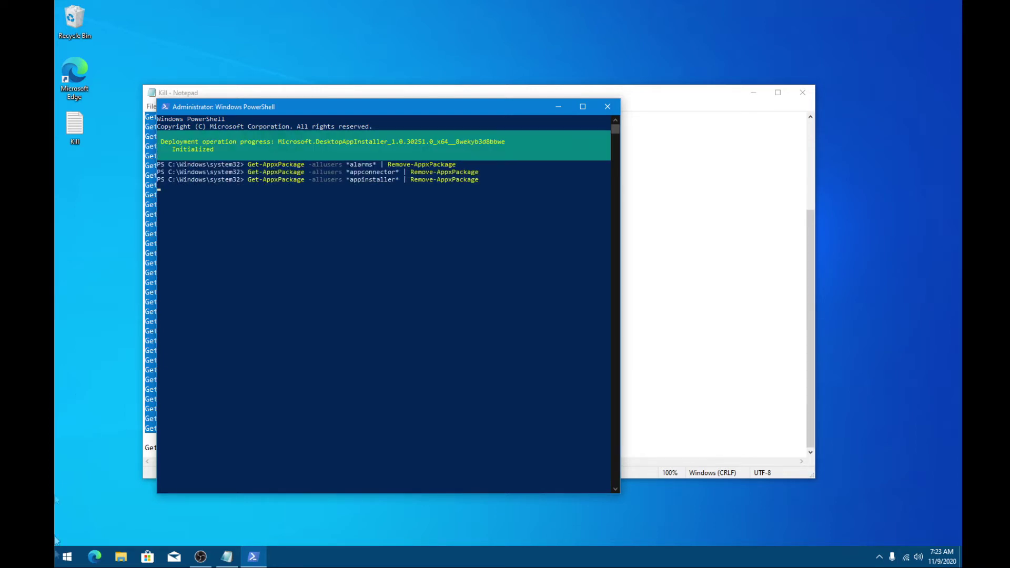
pyautogui.click(67, 556)
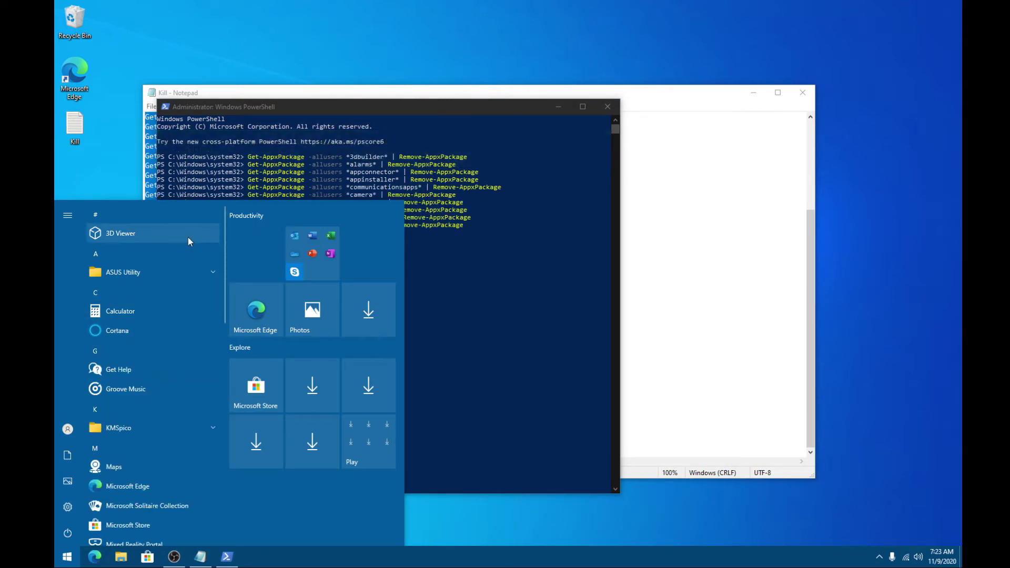
# Check the Start menu options for Get Help, Microsoft Store, Xbox Game Bar and Your Phone
pyautogui.rightClick(146, 371)
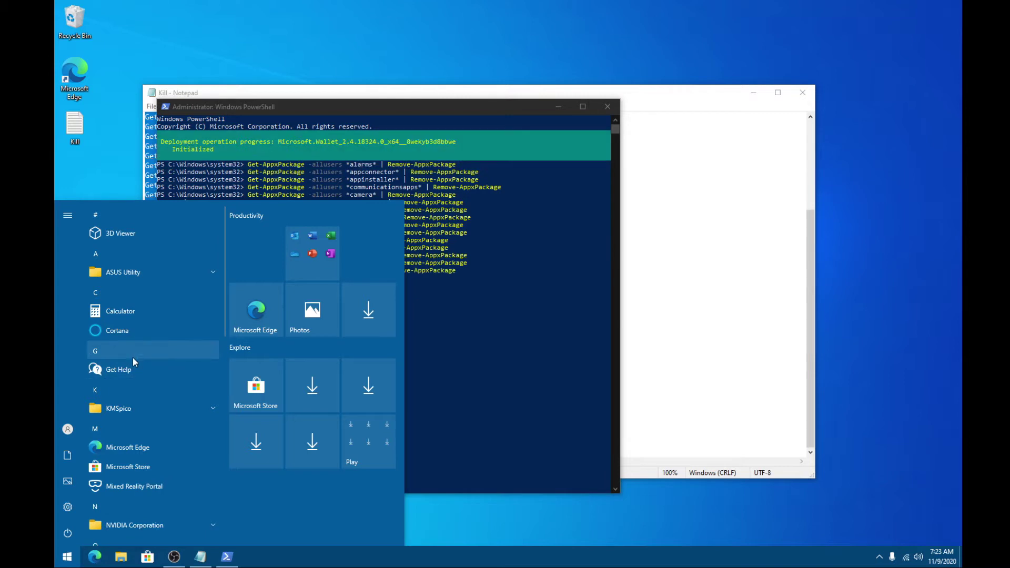
pyautogui.scroll(-3, 149, 364)
pyautogui.rightClick(255, 386)
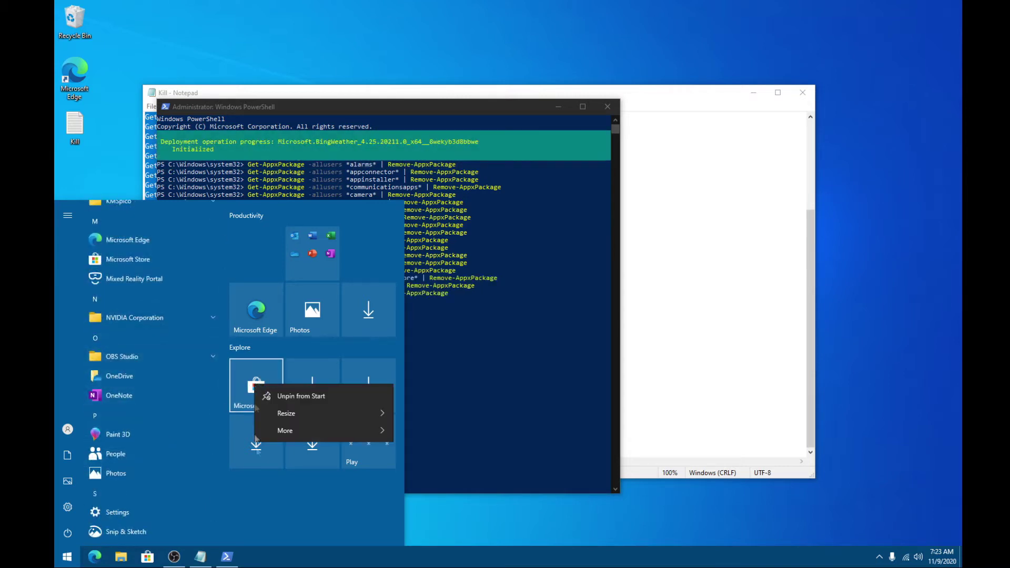
pyautogui.click(262, 497)
pyautogui.scroll(-5, 169, 397)
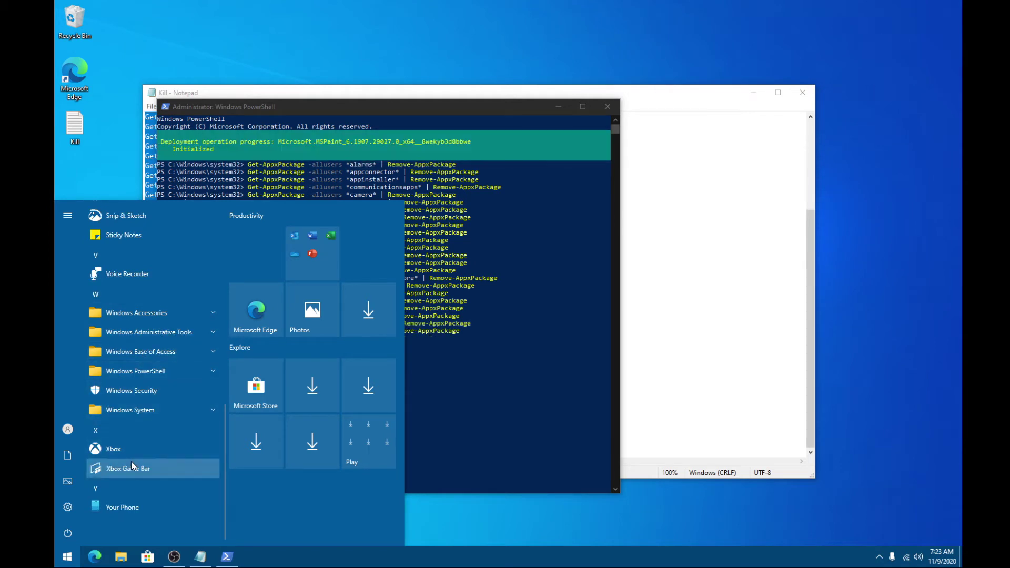
pyautogui.rightClick(131, 465)
pyautogui.click(306, 526)
pyautogui.rightClick(106, 506)
pyautogui.click(289, 507)
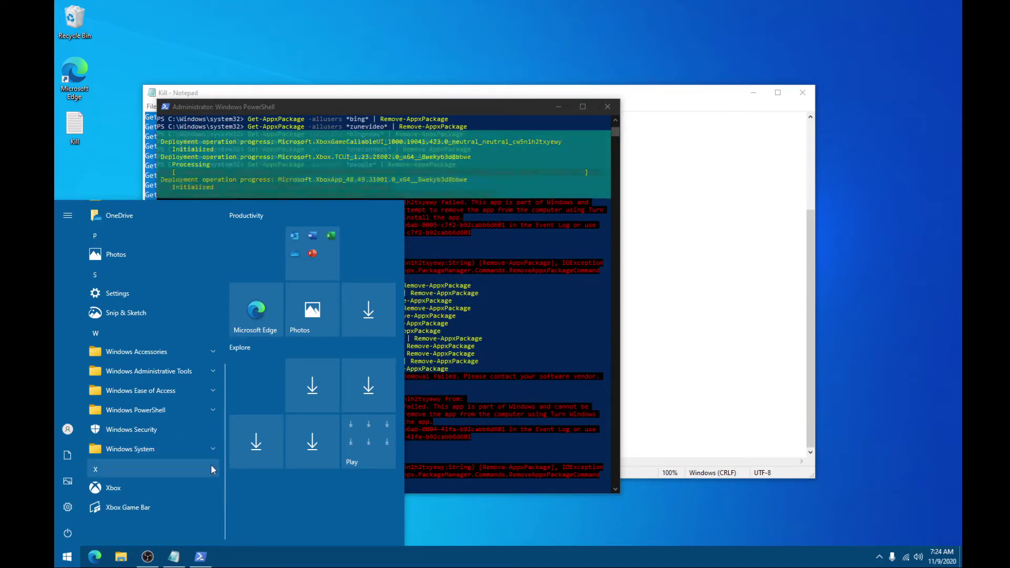
# Unpin the Productivity tile group from Start, uninstall OneDrive, and expand Windows Accessories
pyautogui.rightClick(286, 214)
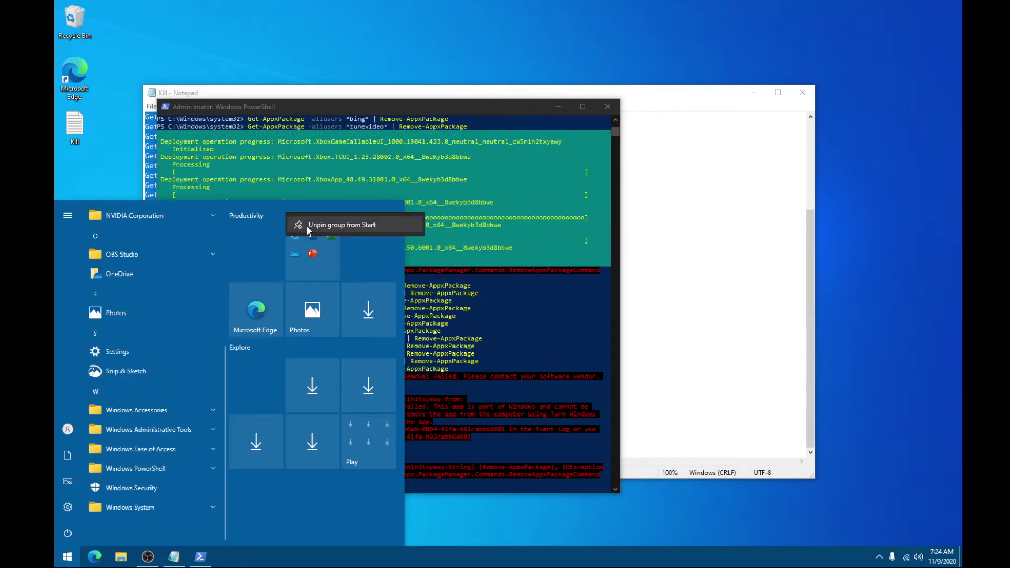
pyautogui.click(336, 225)
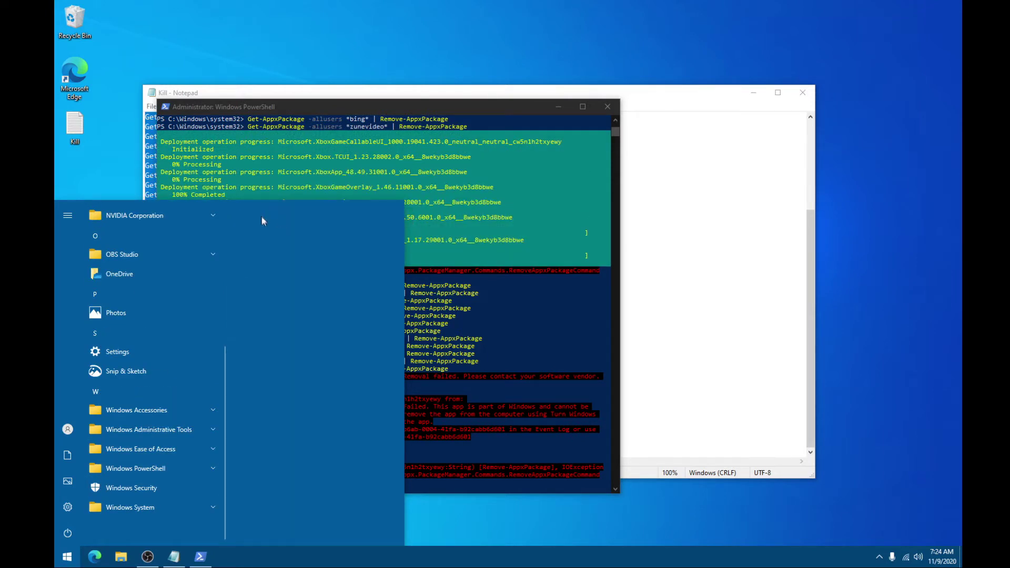
pyautogui.rightClick(189, 275)
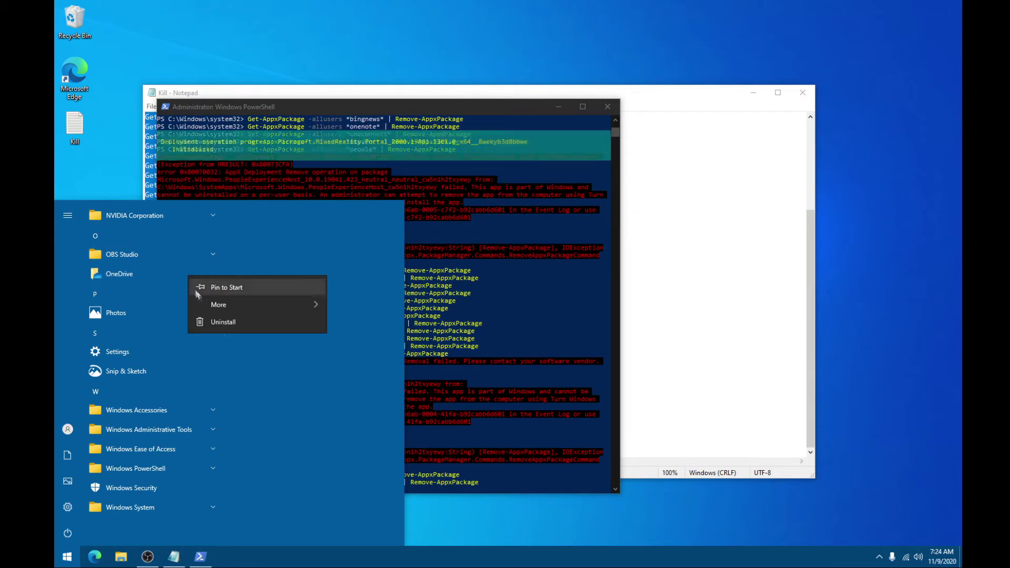
pyautogui.click(216, 321)
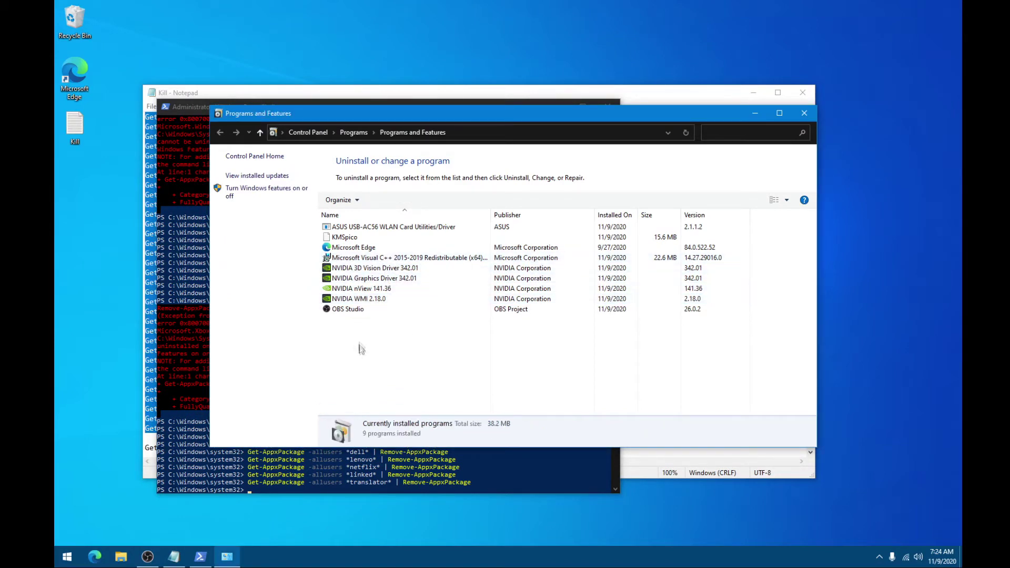
pyautogui.click(67, 556)
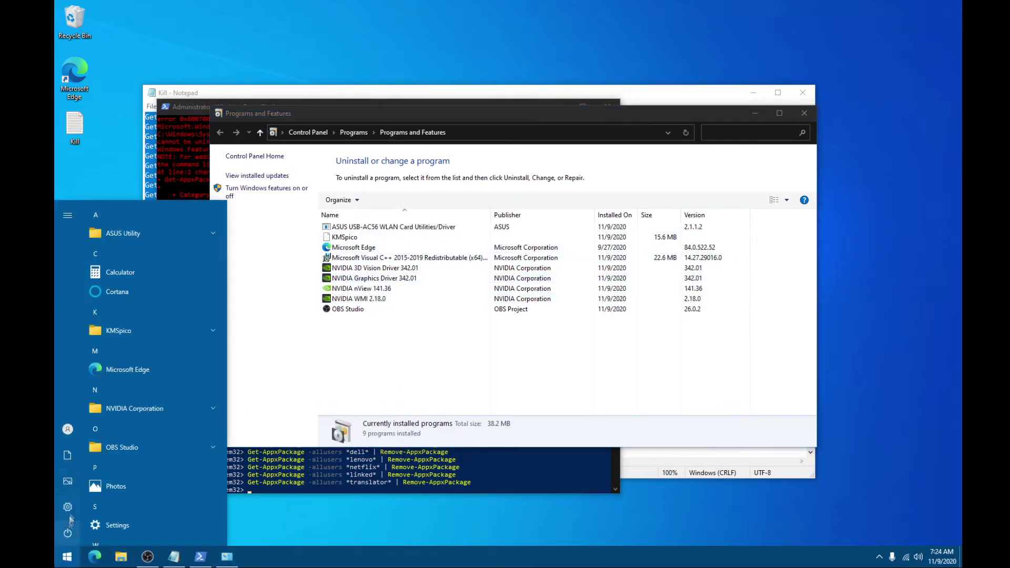
pyautogui.scroll(-3, 136, 341)
pyautogui.click(131, 411)
# Launch Internet Explorer without recommended settings and search for 'add duckduckgo ie11'
pyautogui.press('Escape')
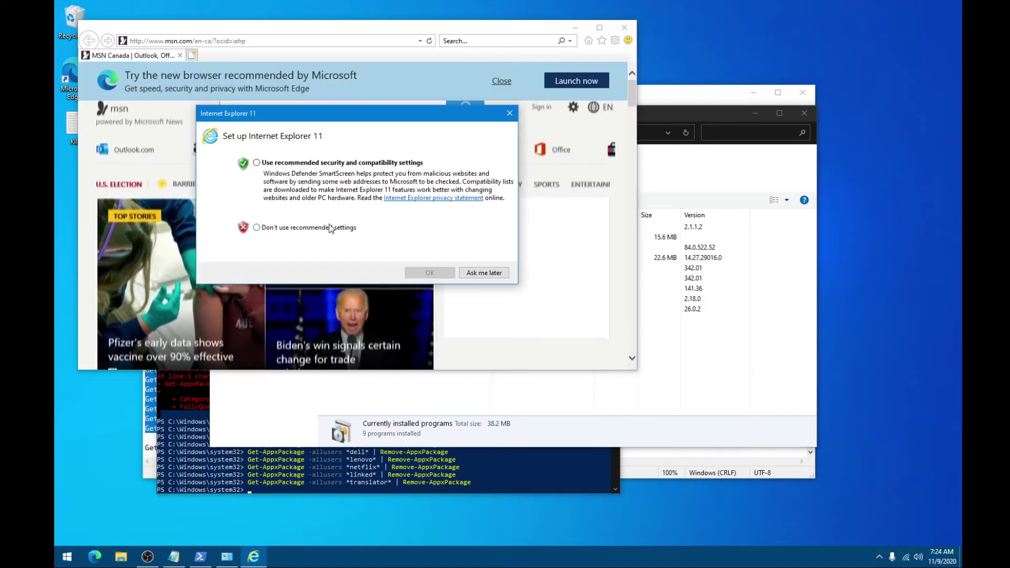
pyautogui.click(331, 228)
pyautogui.click(421, 272)
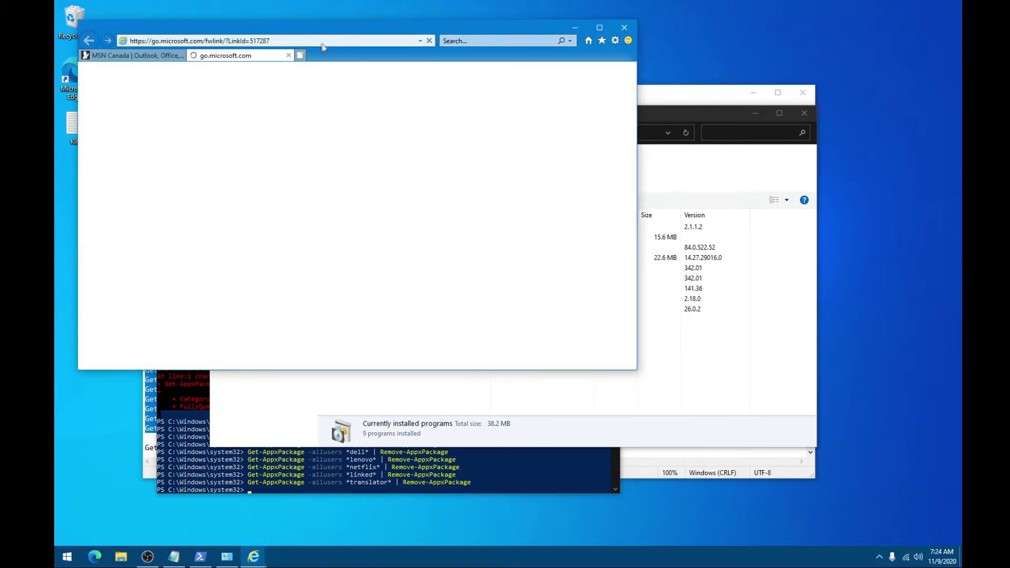
pyautogui.click(325, 40)
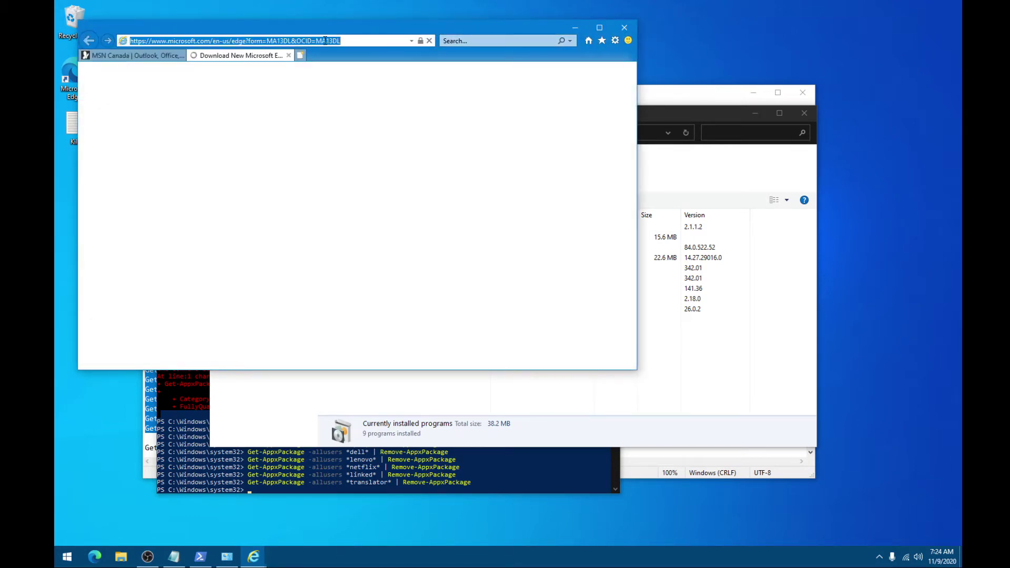
pyautogui.write('a')
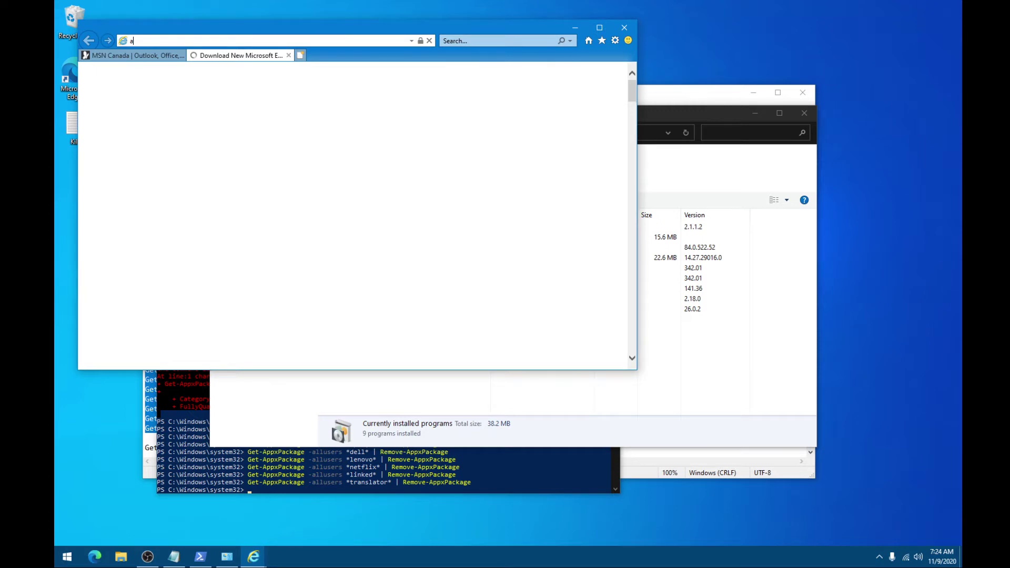
pyautogui.write('dd duckduckgo iee')
pyautogui.press('BackSpace')
pyautogui.write('11')
pyautogui.press('Return')
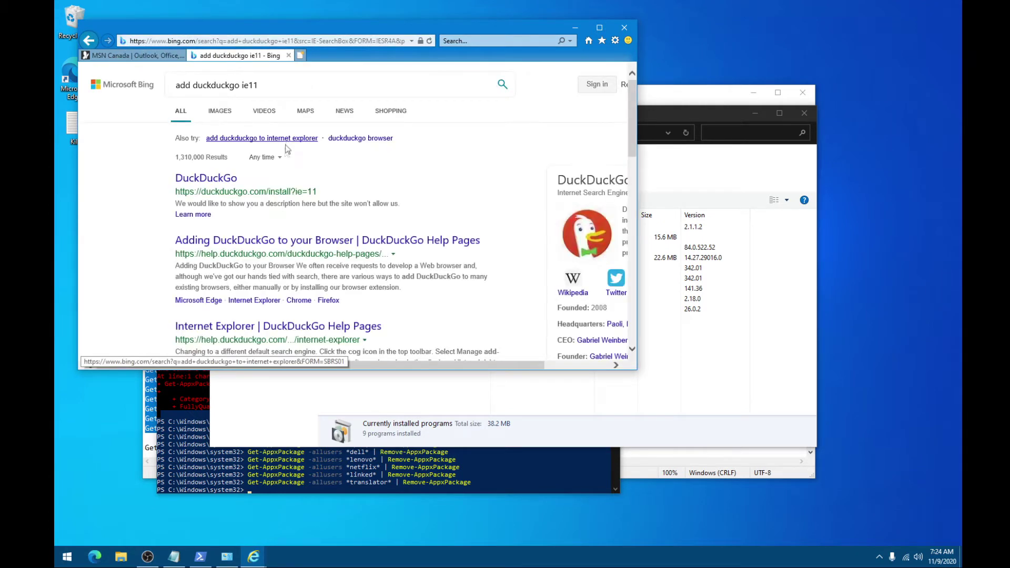
pyautogui.click(219, 179)
pyautogui.scroll(-5, 336, 244)
pyautogui.click(402, 237)
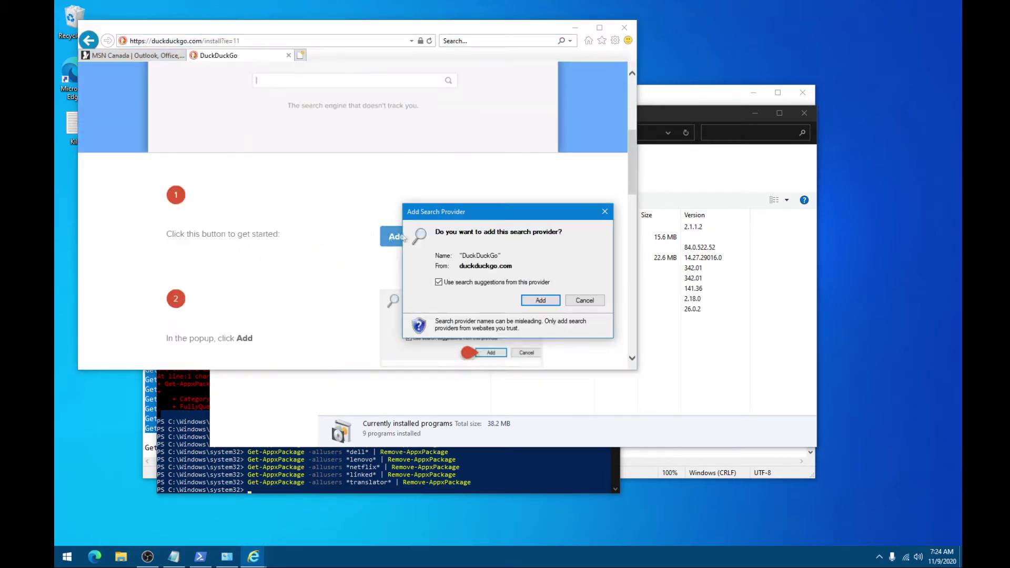
pyautogui.click(539, 300)
pyautogui.click(615, 41)
pyautogui.click(519, 196)
pyautogui.write('https://start.duckduckgo.com/')
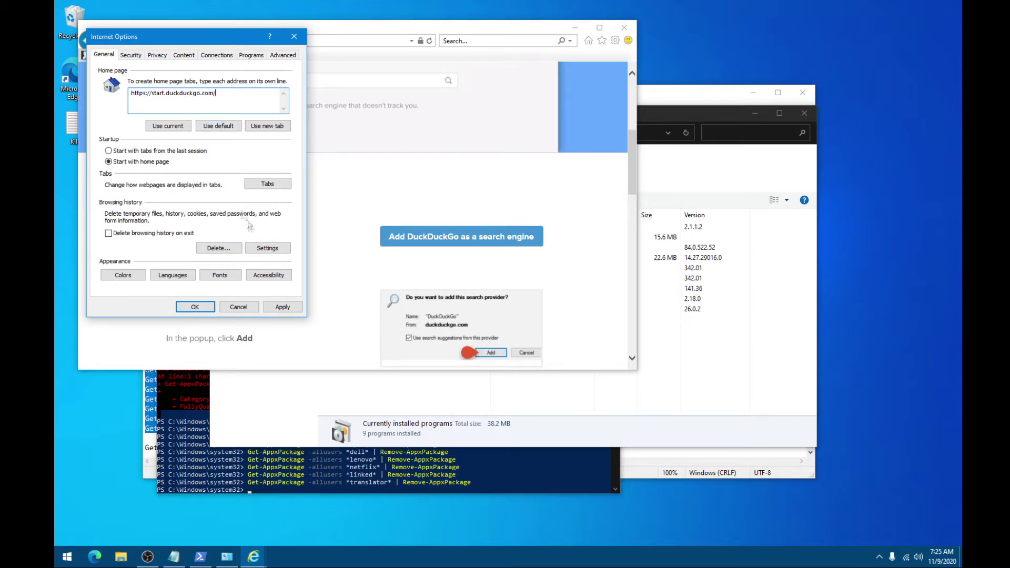
# Set new tabs to open the first home page in Tabbed Browsing Settings
pyautogui.click(268, 184)
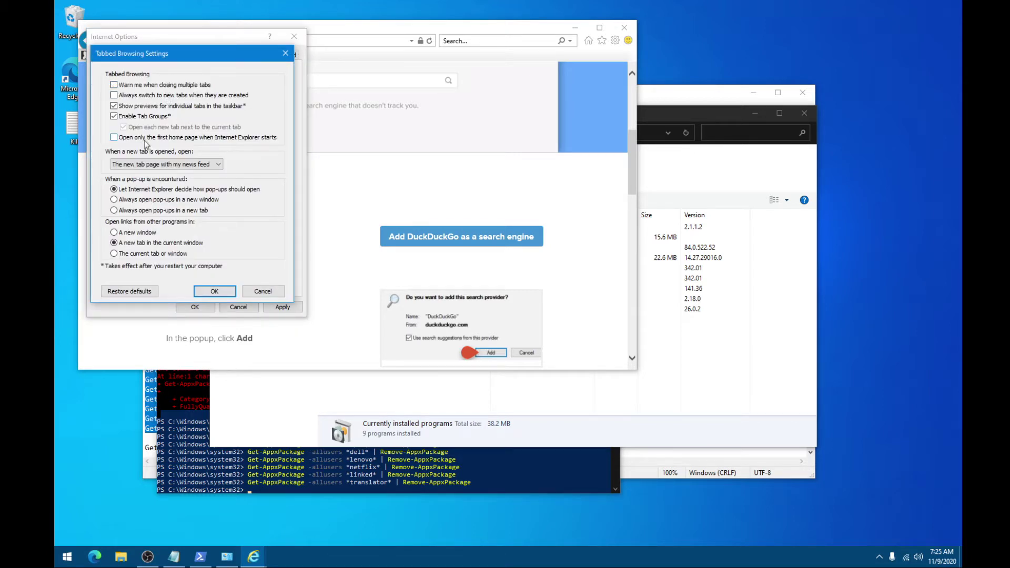
pyautogui.click(146, 163)
pyautogui.click(151, 196)
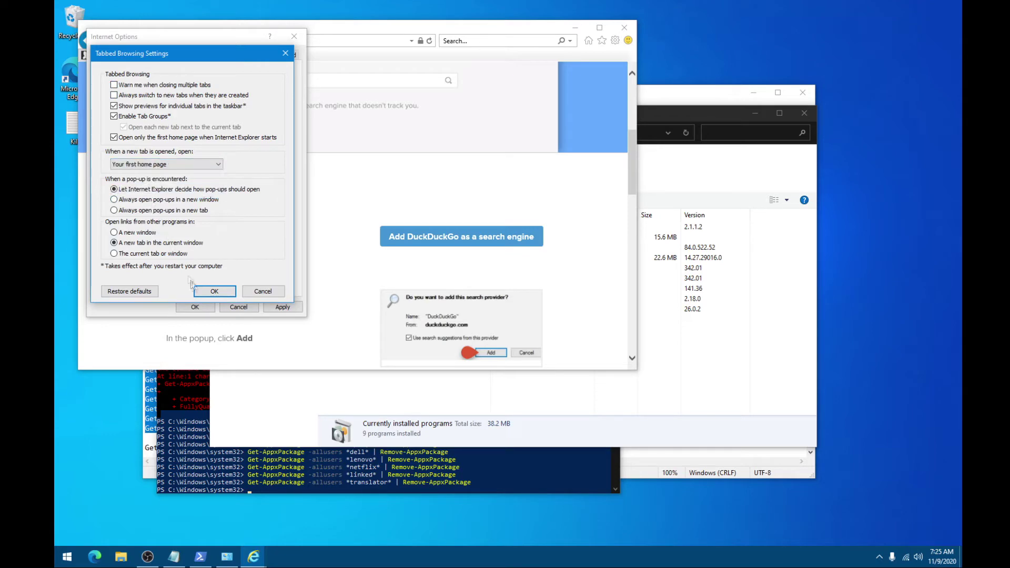
pyautogui.click(214, 290)
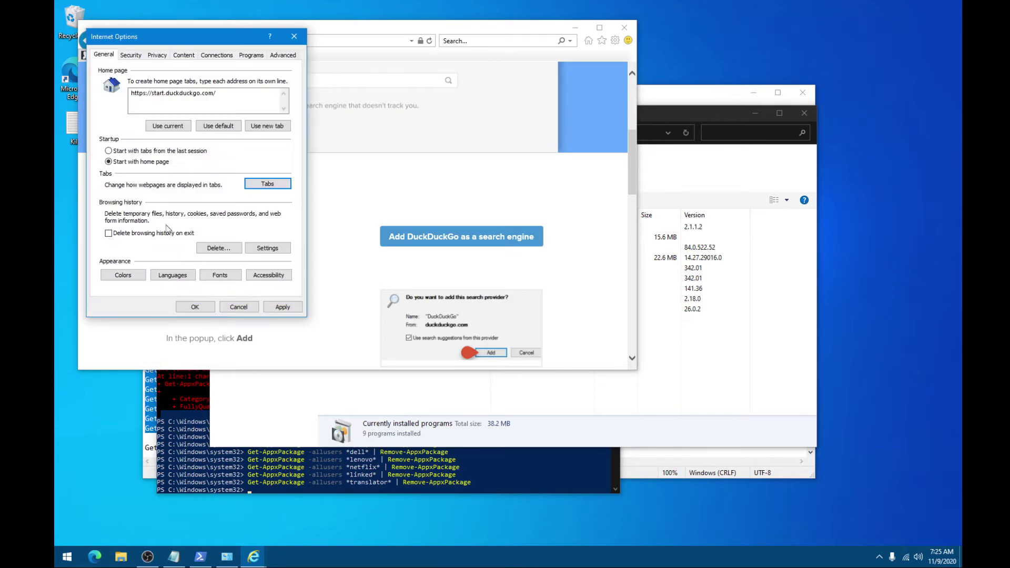
pyautogui.click(267, 248)
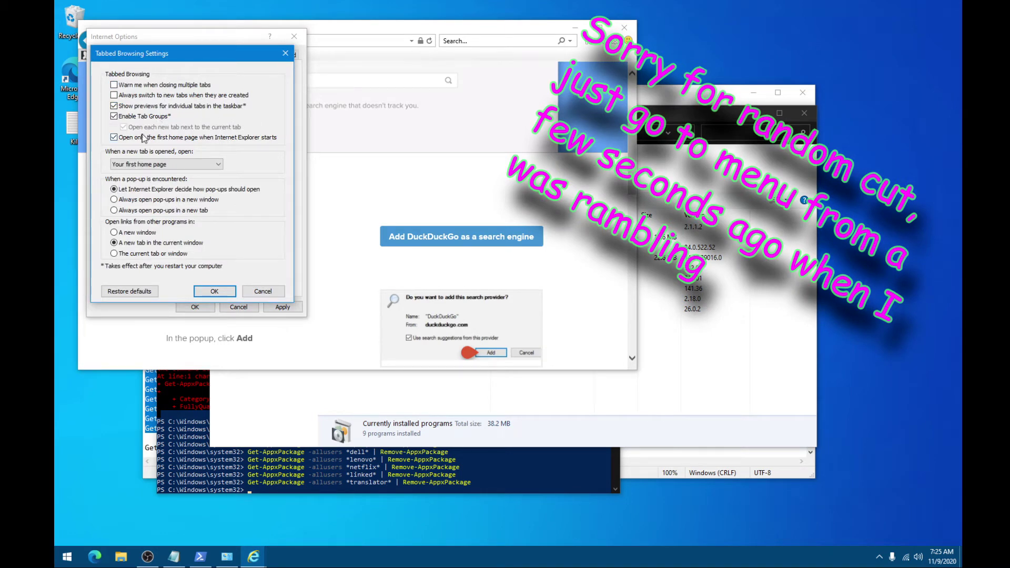
pyautogui.click(179, 164)
pyautogui.click(174, 174)
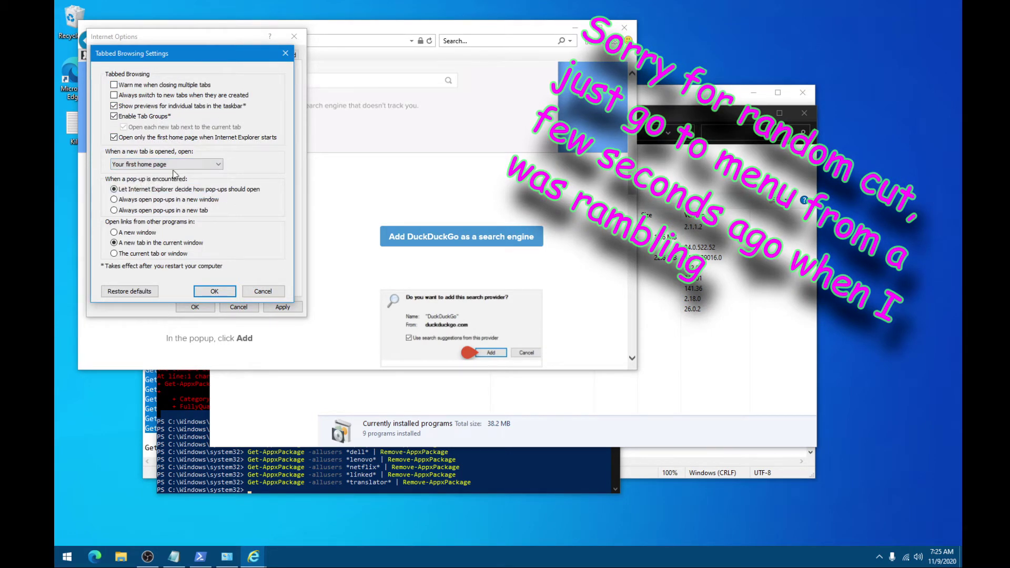
pyautogui.click(210, 293)
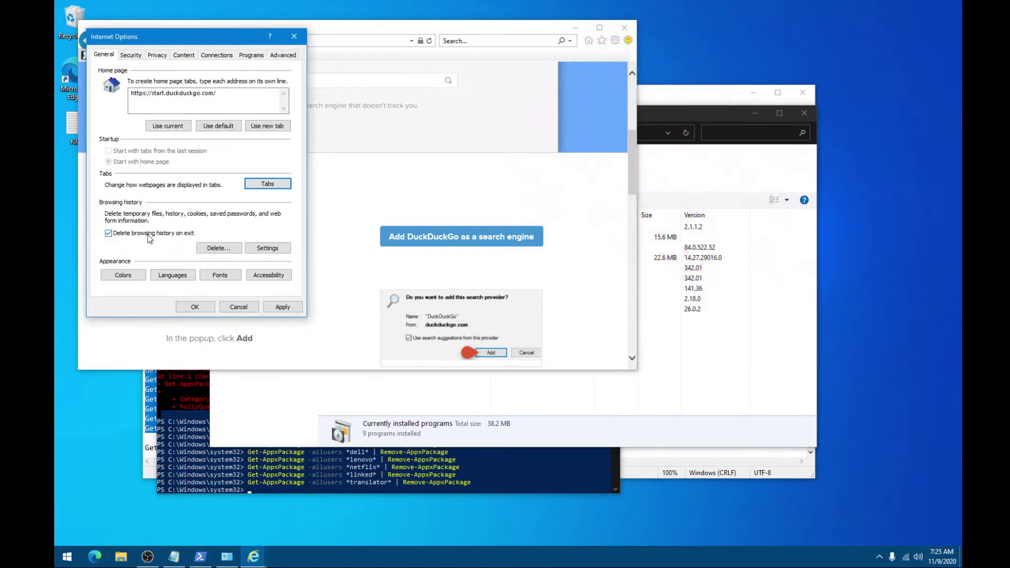
# Confirm the Caches and databases website data settings and apply the Internet Options
pyautogui.click(267, 248)
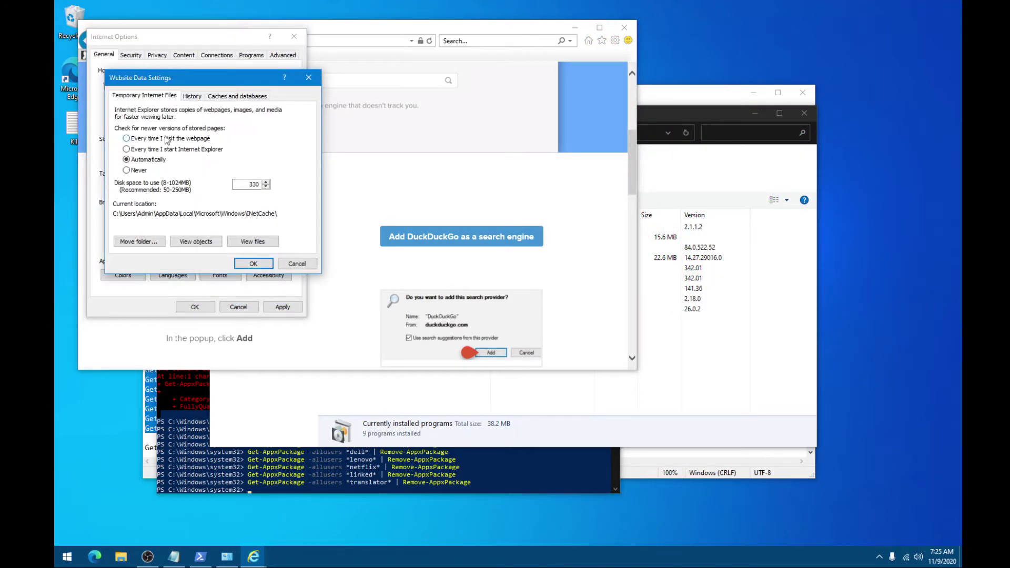
pyautogui.click(231, 98)
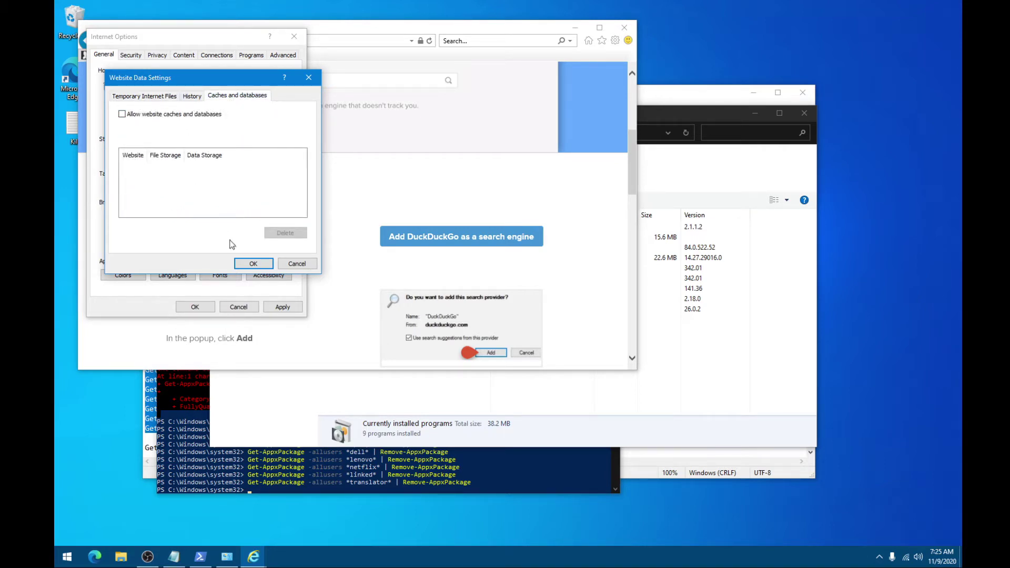
pyautogui.click(253, 263)
pyautogui.click(282, 307)
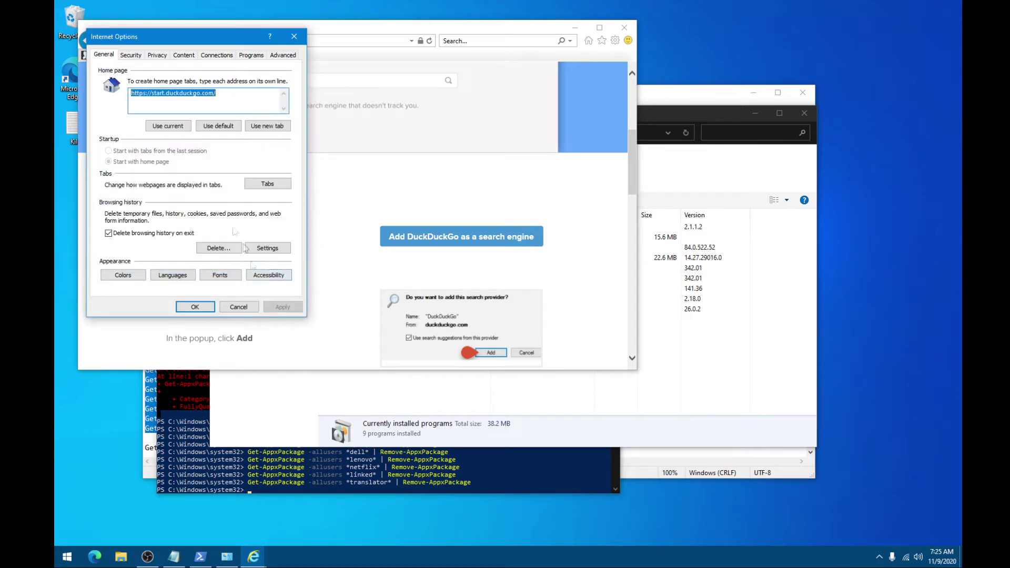
# Turn off Internet Explorer AutoComplete for the address bar and for user names and passwords
pyautogui.click(158, 55)
pyautogui.click(184, 54)
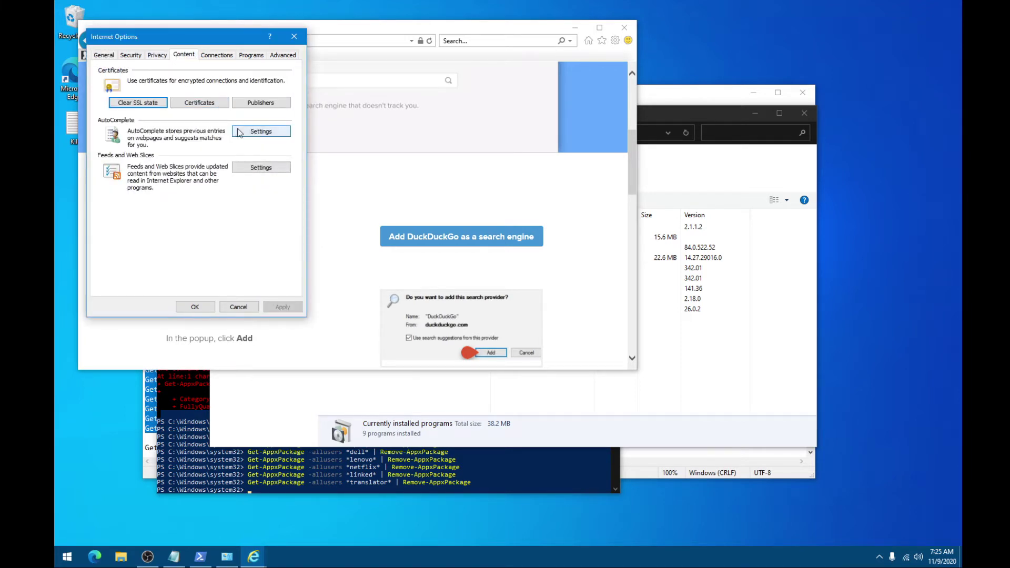
pyautogui.click(261, 132)
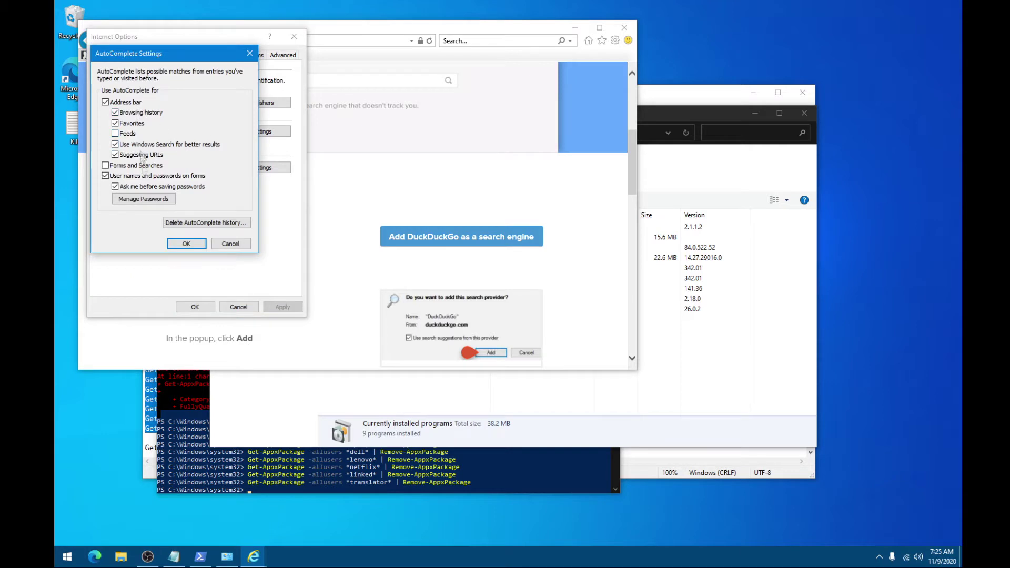
pyautogui.click(138, 176)
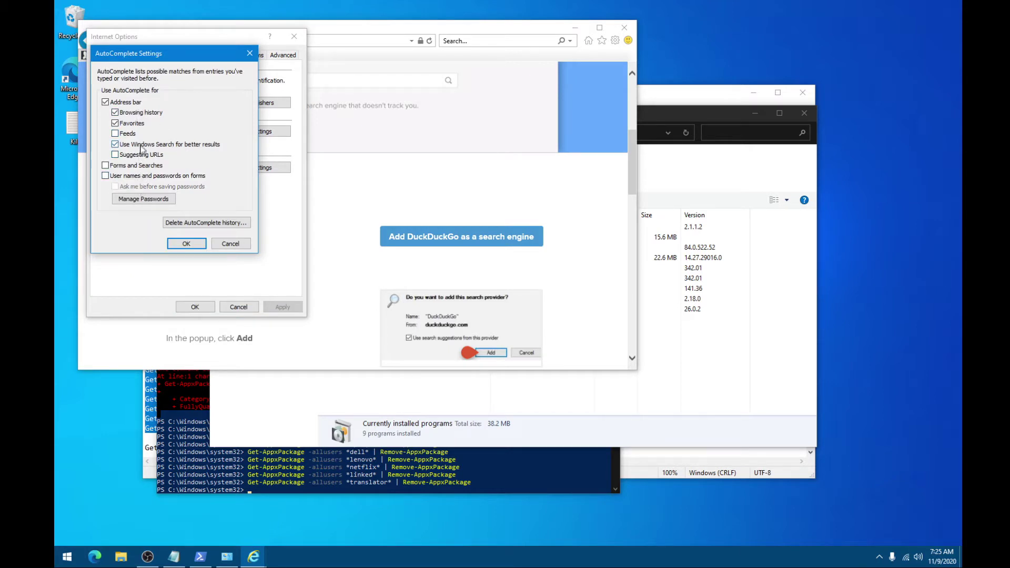
pyautogui.click(126, 102)
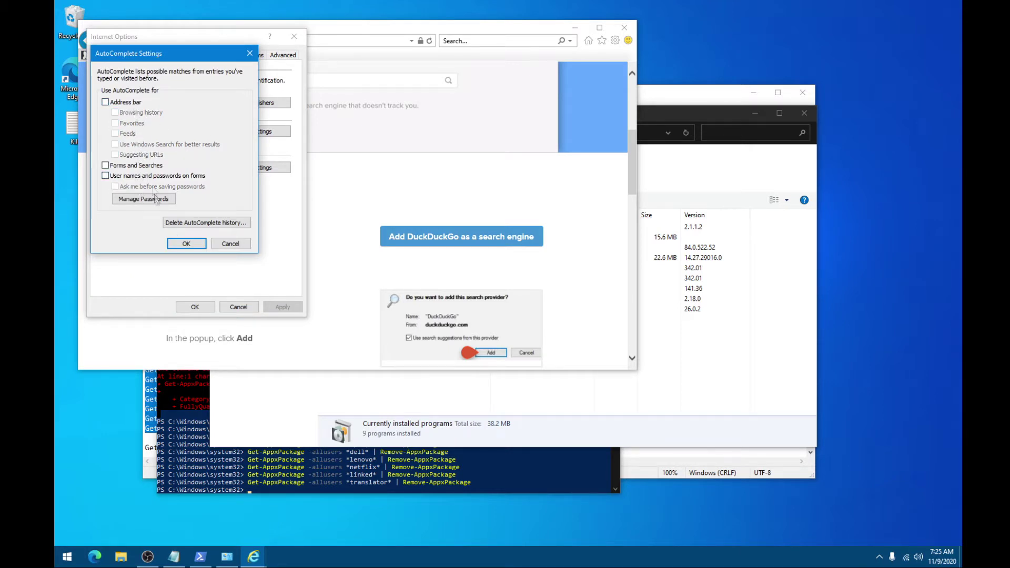
pyautogui.click(183, 245)
pyautogui.click(237, 169)
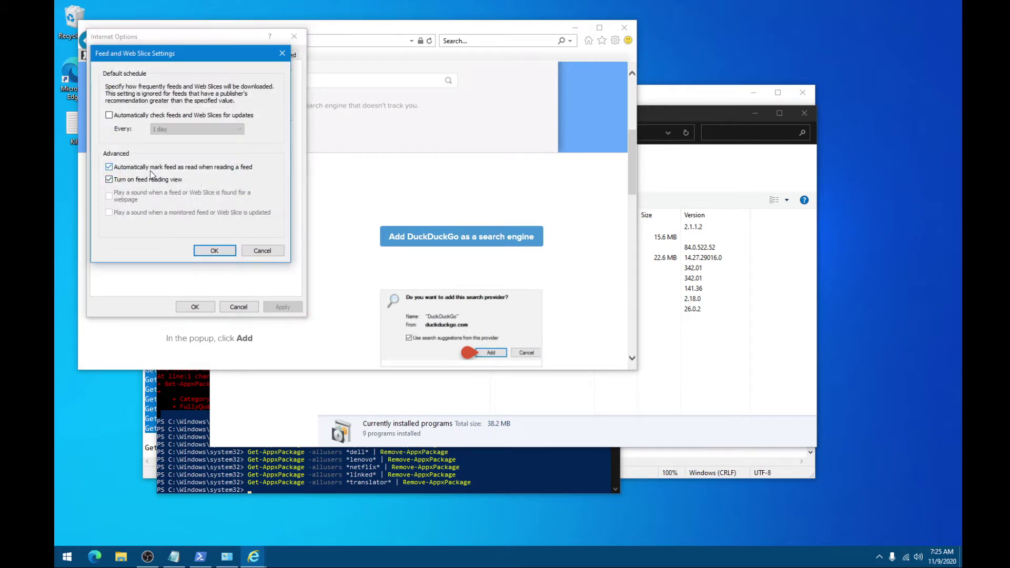
pyautogui.click(214, 250)
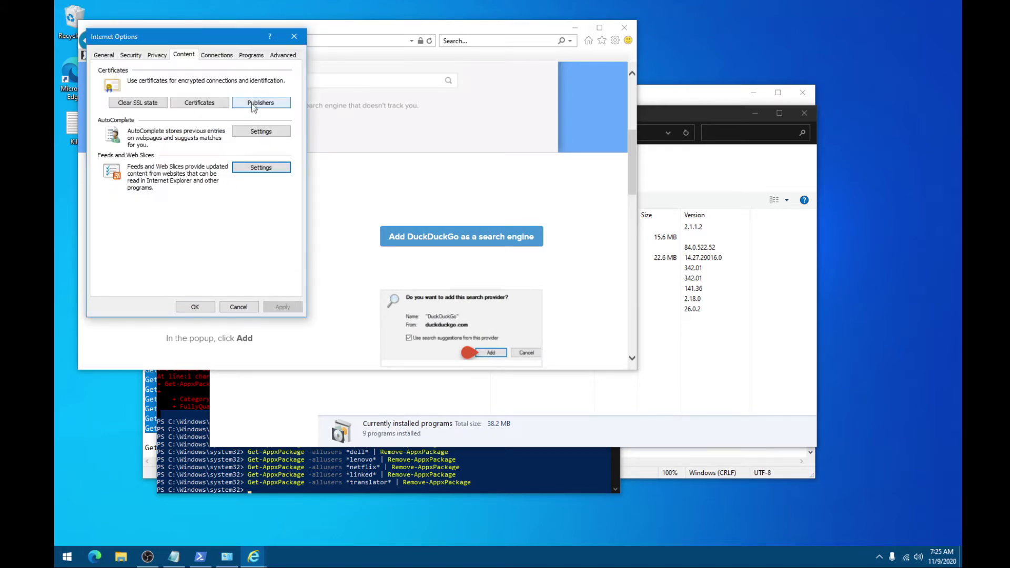
# Remove Bing from the search providers, leaving DuckDuckGo, and close Internet Options
pyautogui.click(283, 55)
pyautogui.click(251, 56)
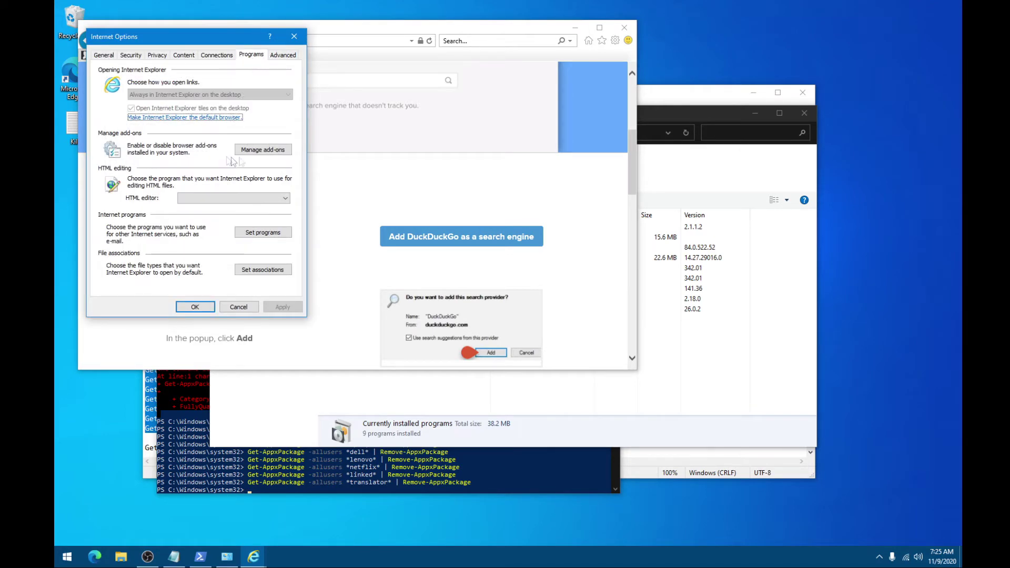
pyautogui.click(252, 151)
pyautogui.click(96, 93)
pyautogui.rightClick(220, 88)
pyautogui.click(221, 91)
pyautogui.rightClick(212, 75)
pyautogui.click(231, 91)
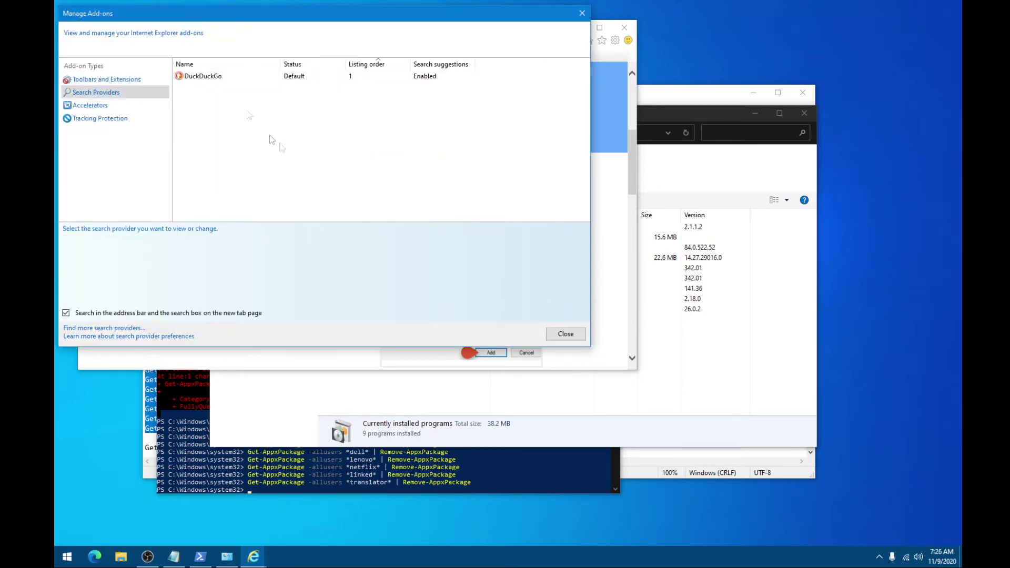
pyautogui.click(566, 333)
pyautogui.click(195, 310)
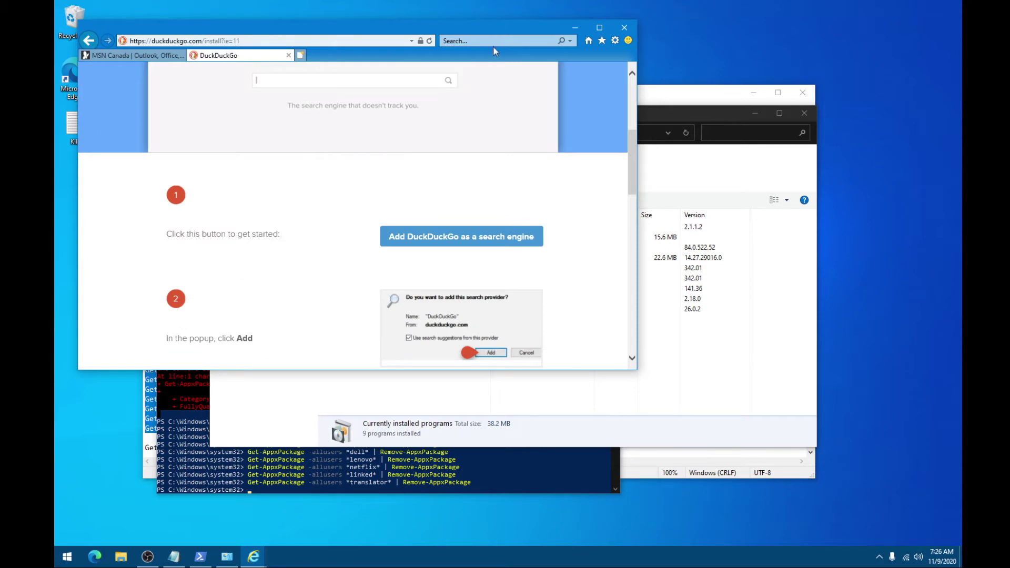
# Show tabs on the same row as the address bar, then close Internet Explorer
pyautogui.doubleClick(542, 23)
pyautogui.rightClick(529, 33)
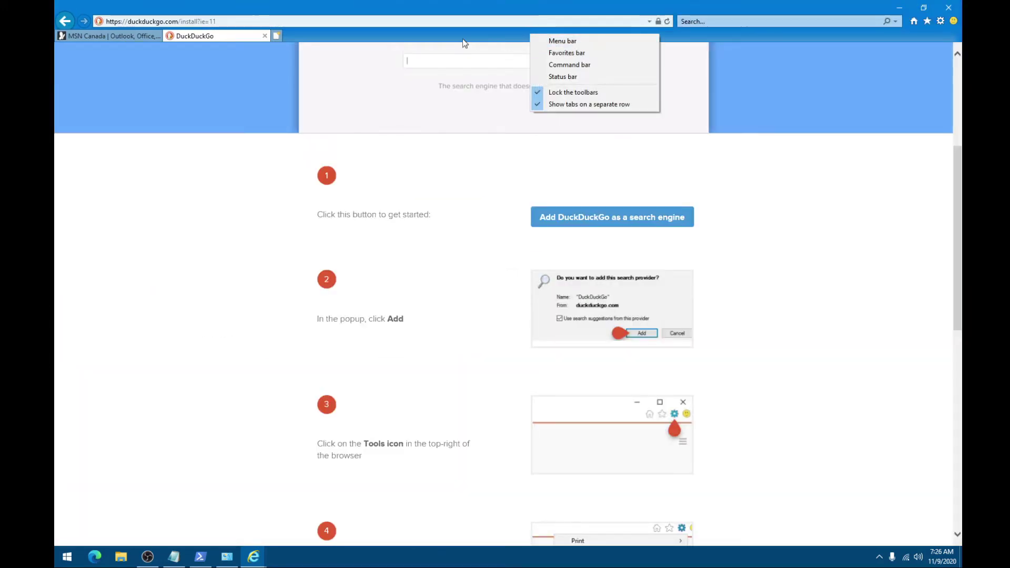
pyautogui.click(552, 104)
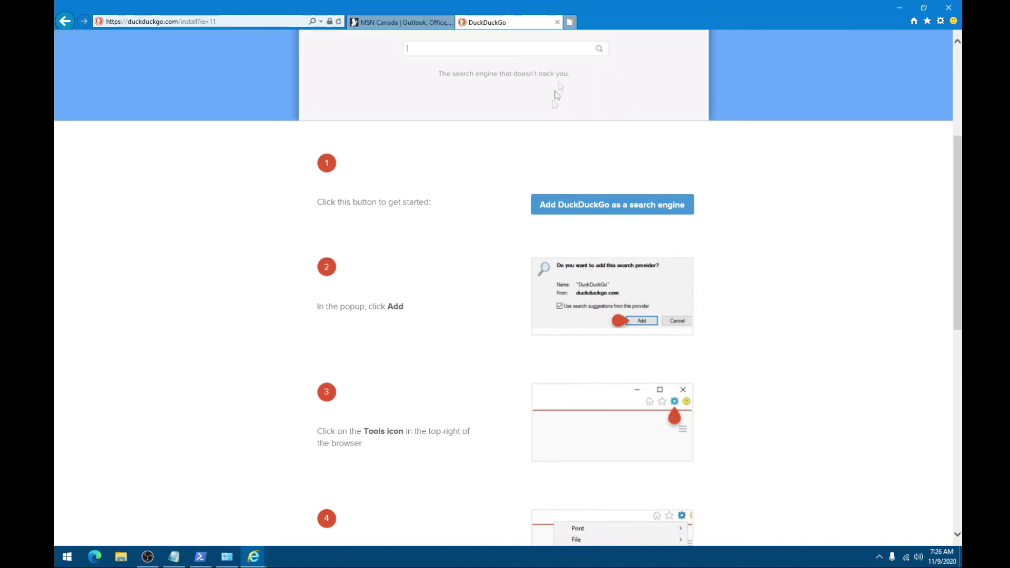
pyautogui.click(949, 7)
pyautogui.click(67, 557)
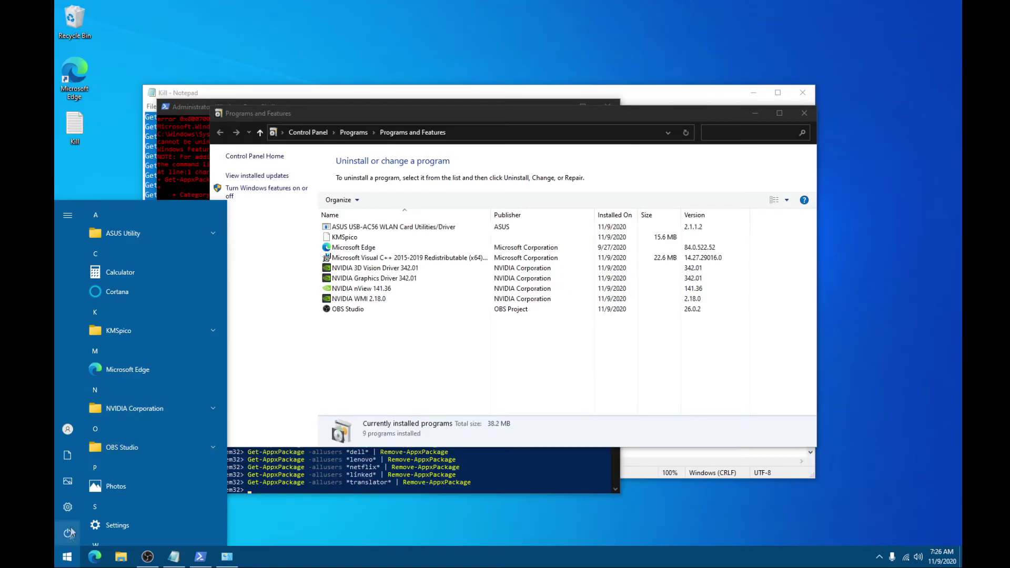
# Find Command Prompt with a 'cmd' search and pin it to the taskbar
pyautogui.click(129, 374)
pyautogui.press('super')
pyautogui.write('cmd')
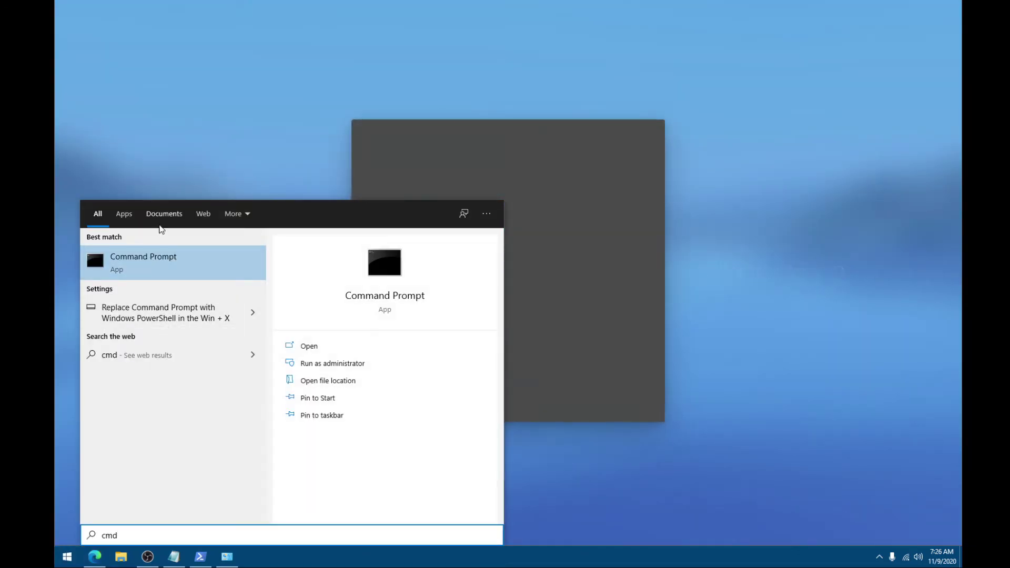
pyautogui.rightClick(160, 252)
pyautogui.click(195, 311)
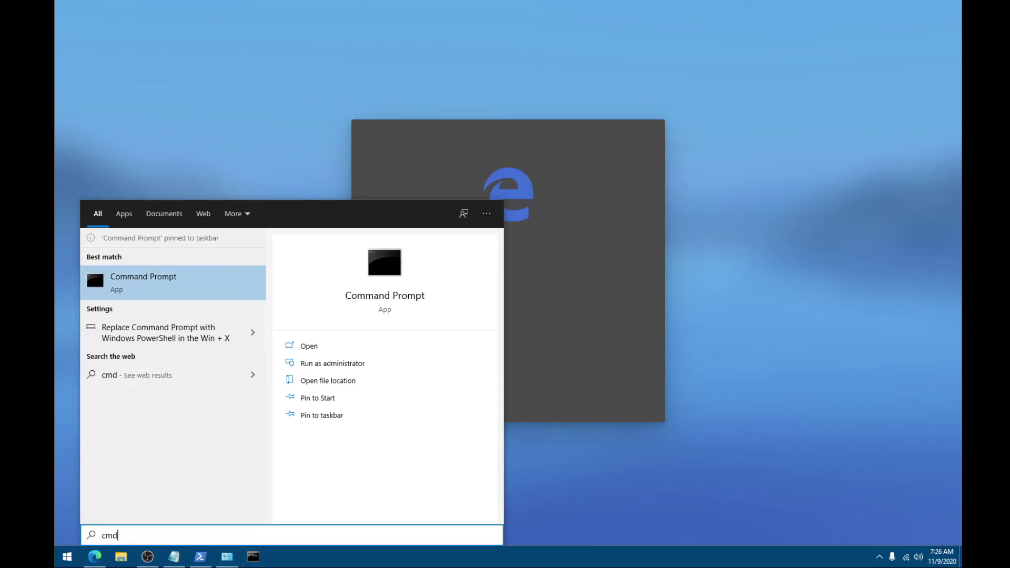
pyautogui.press('Escape')
# Give the Command Prompt shortcut MS Gothic font and green (22,198,12) screen text, then launch it
pyautogui.rightClick(253, 556)
pyautogui.rightClick(251, 516)
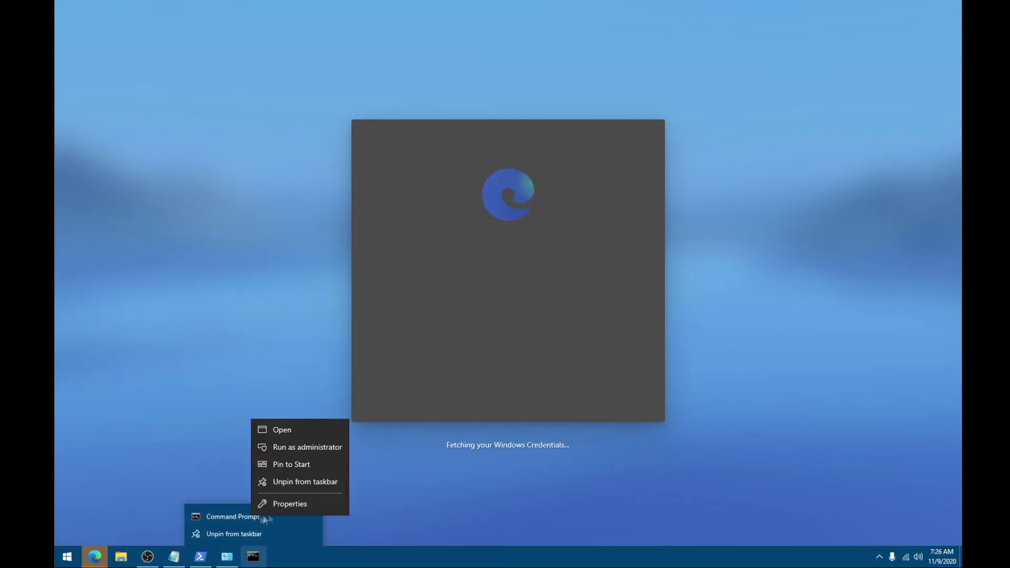
pyautogui.click(282, 506)
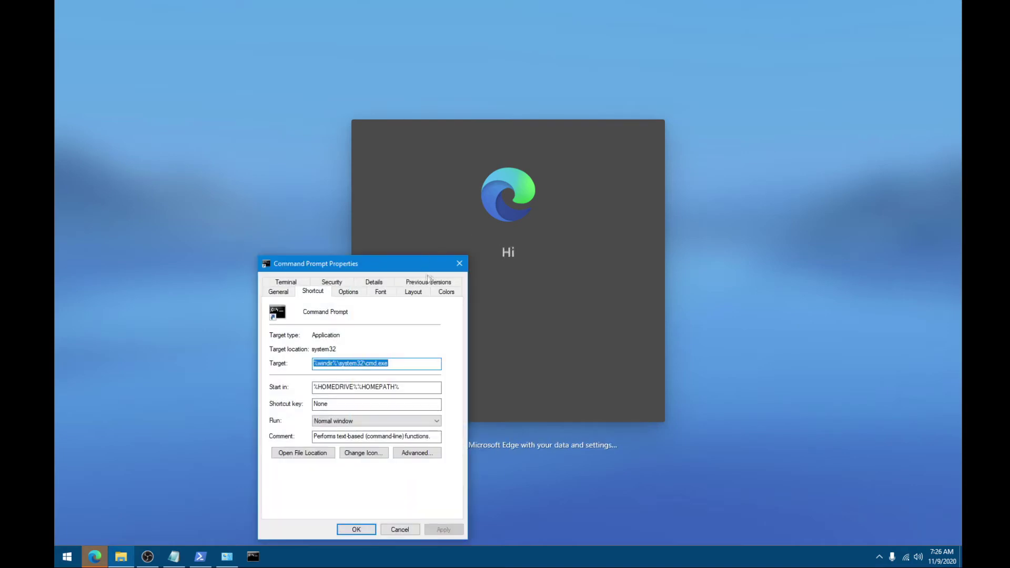
pyautogui.click(380, 291)
pyautogui.click(296, 418)
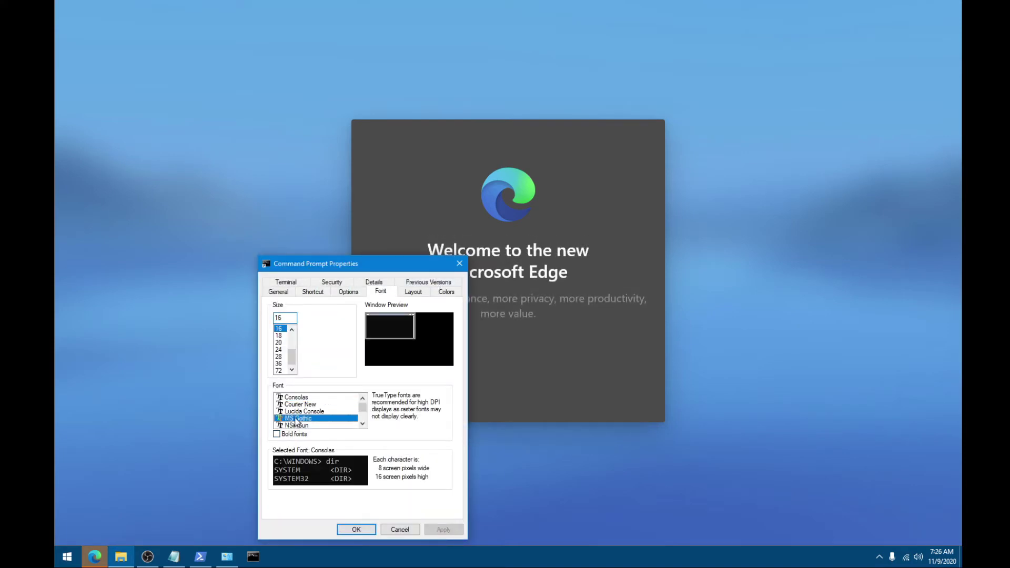
pyautogui.click(446, 292)
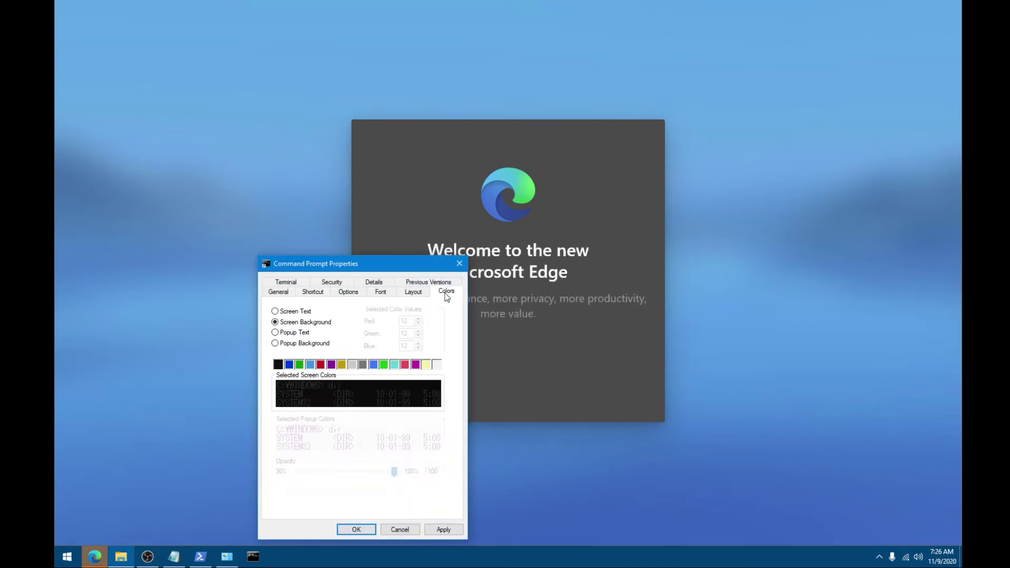
pyautogui.click(295, 311)
pyautogui.click(383, 364)
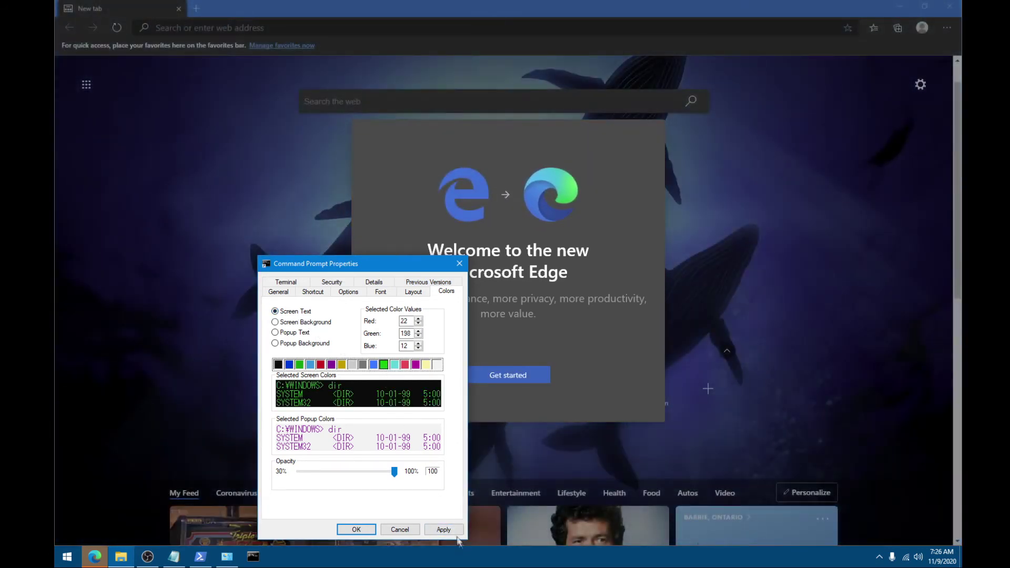
pyautogui.click(443, 529)
pyautogui.click(356, 529)
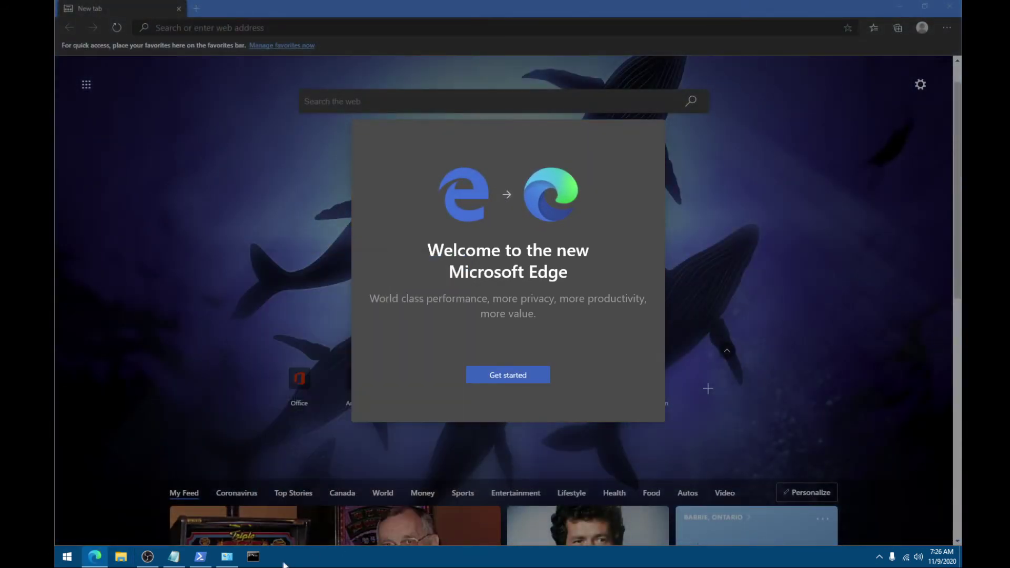
pyautogui.click(254, 558)
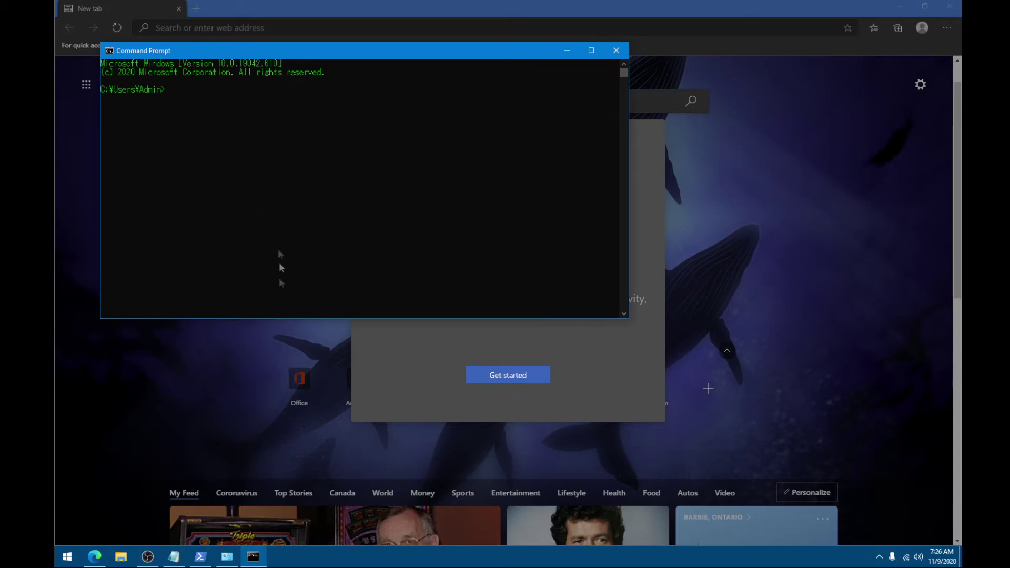
pyautogui.rightClick(254, 557)
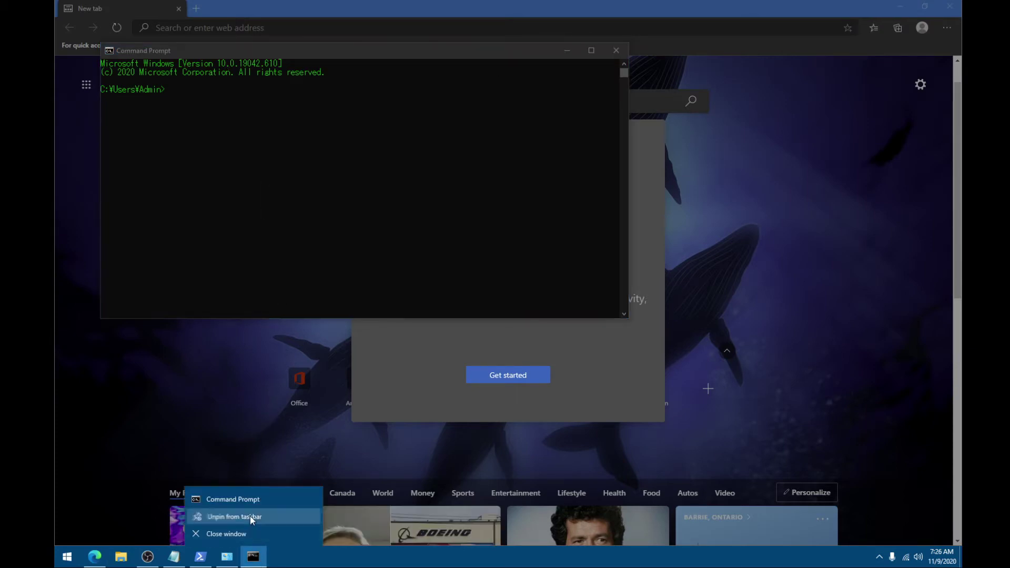
# Close Command Prompt and finish Edge's welcome setup with the Focused layout, skipping sign-in
pyautogui.click(250, 516)
pyautogui.click(613, 50)
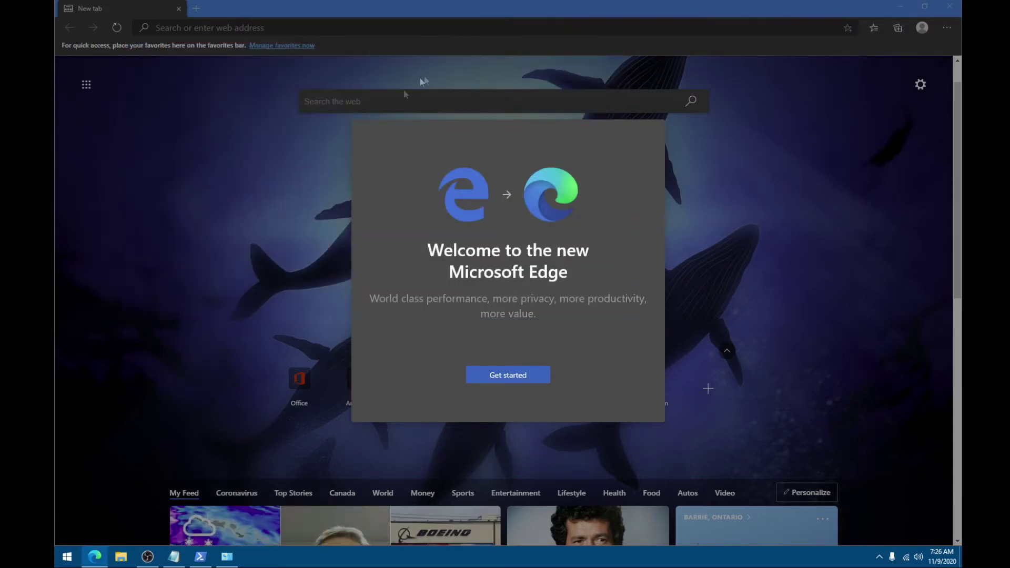
pyautogui.click(504, 374)
pyautogui.click(586, 341)
pyautogui.click(622, 408)
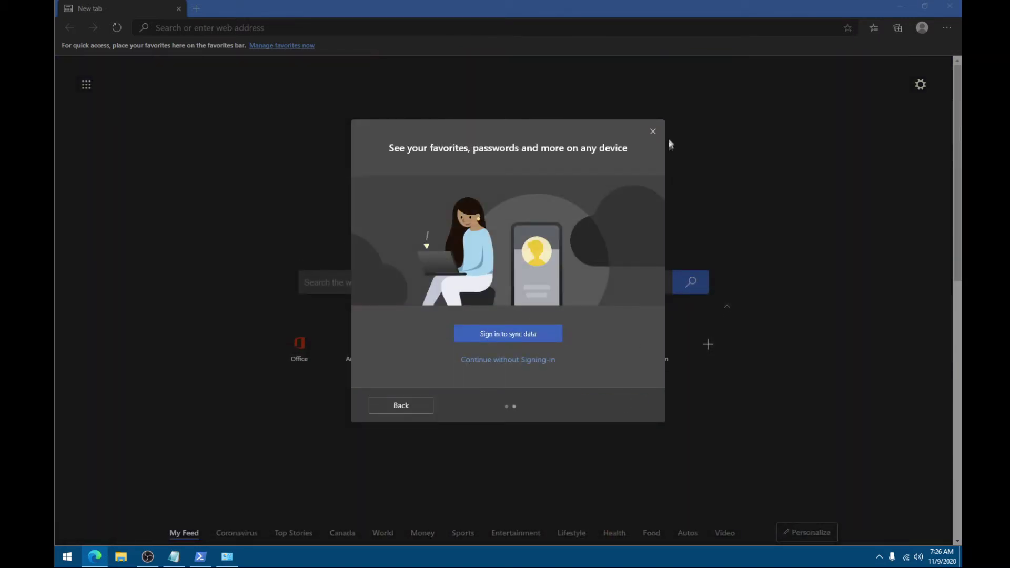
pyautogui.click(652, 131)
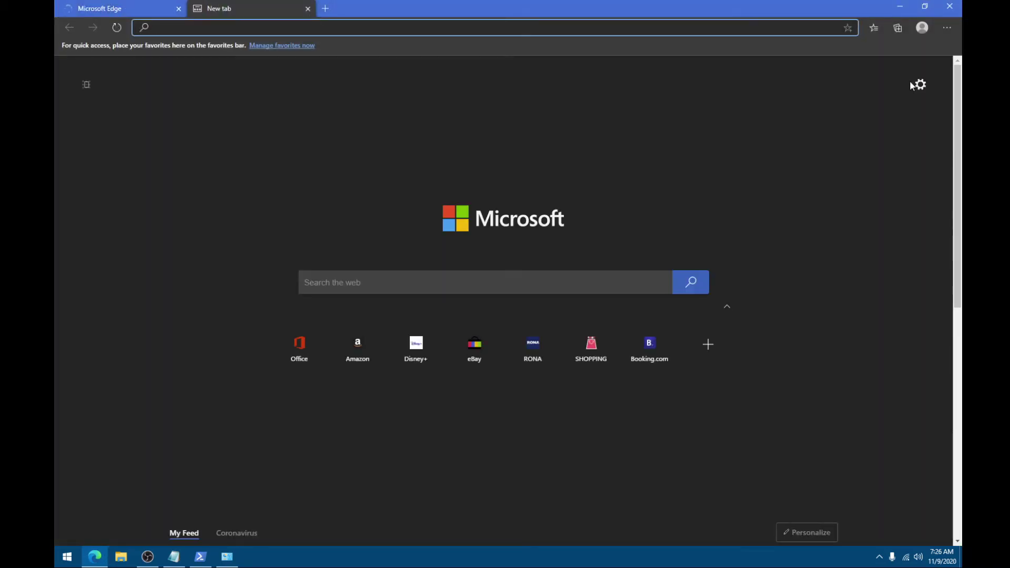
# Set a custom new-tab layout with quick links hidden and feed content turned off
pyautogui.click(917, 84)
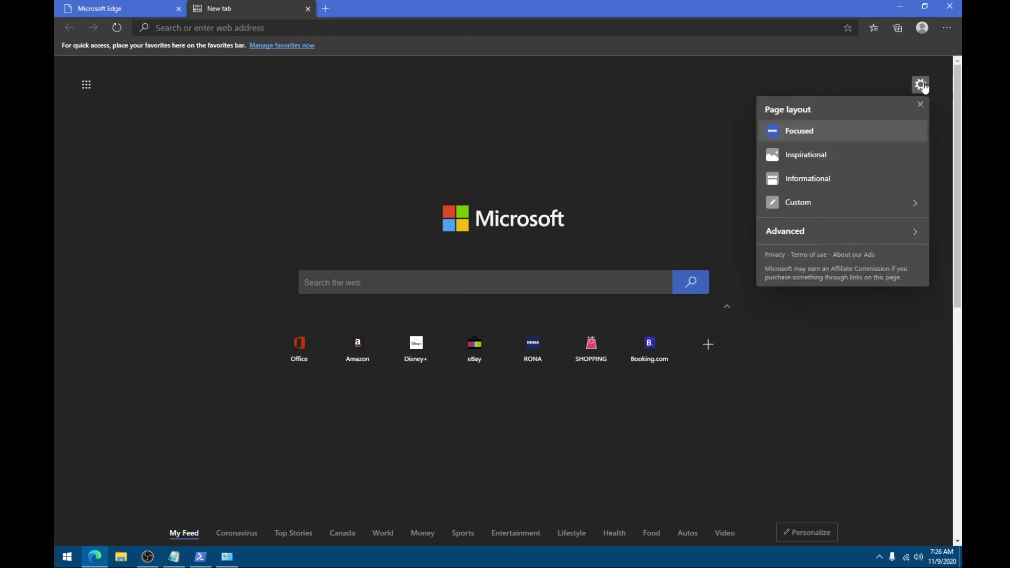
pyautogui.click(829, 205)
pyautogui.click(910, 135)
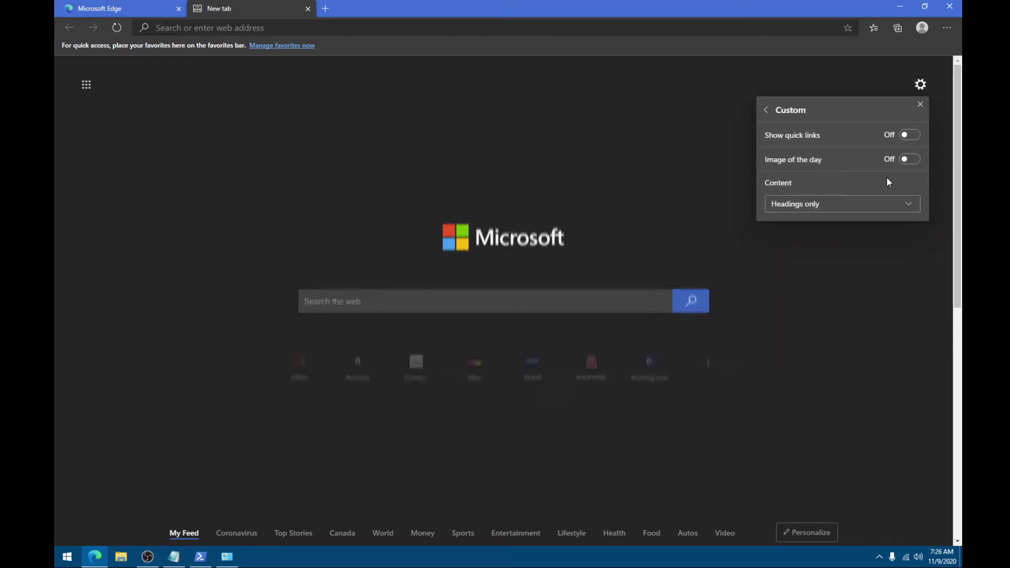
pyautogui.click(866, 211)
pyautogui.click(827, 274)
pyautogui.click(773, 111)
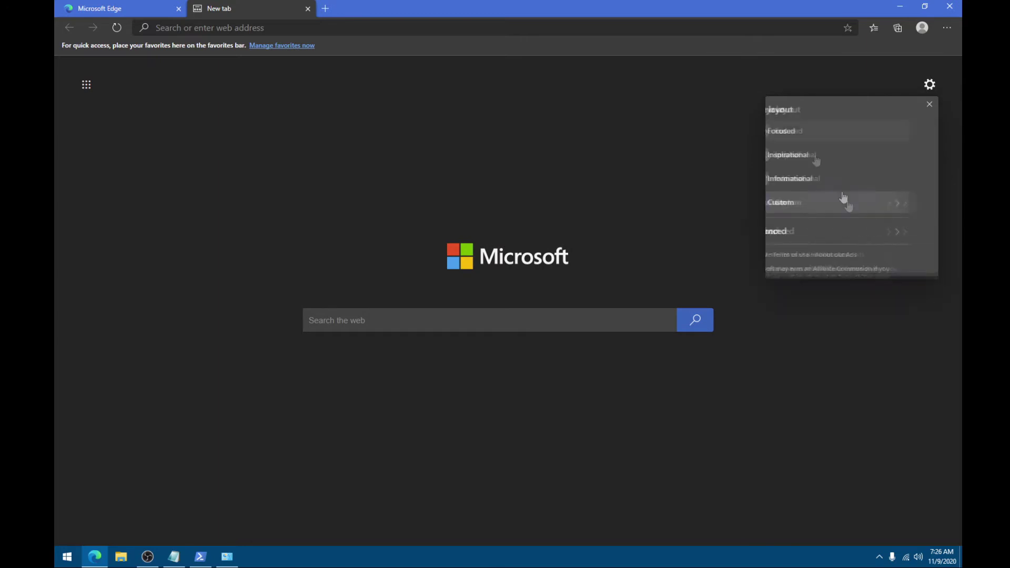
pyautogui.click(844, 204)
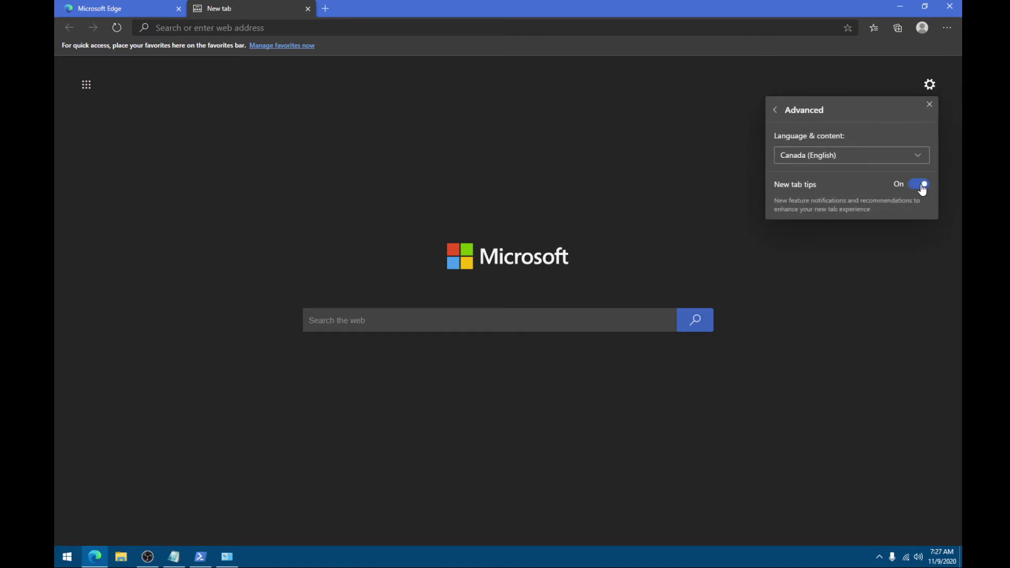
# Rename the Edge profile to 'Admin' with the panda picture
pyautogui.click(947, 31)
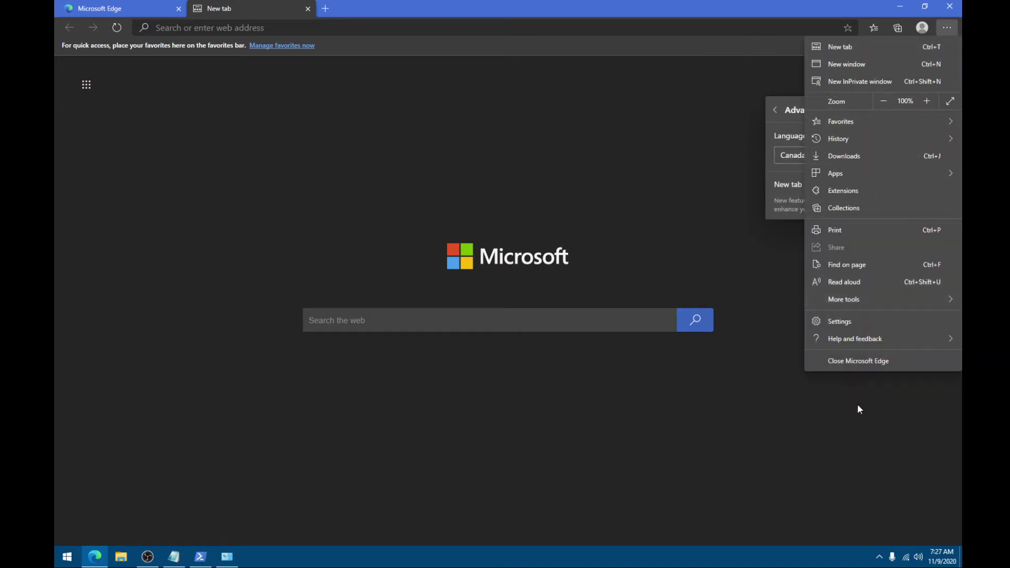
pyautogui.click(857, 324)
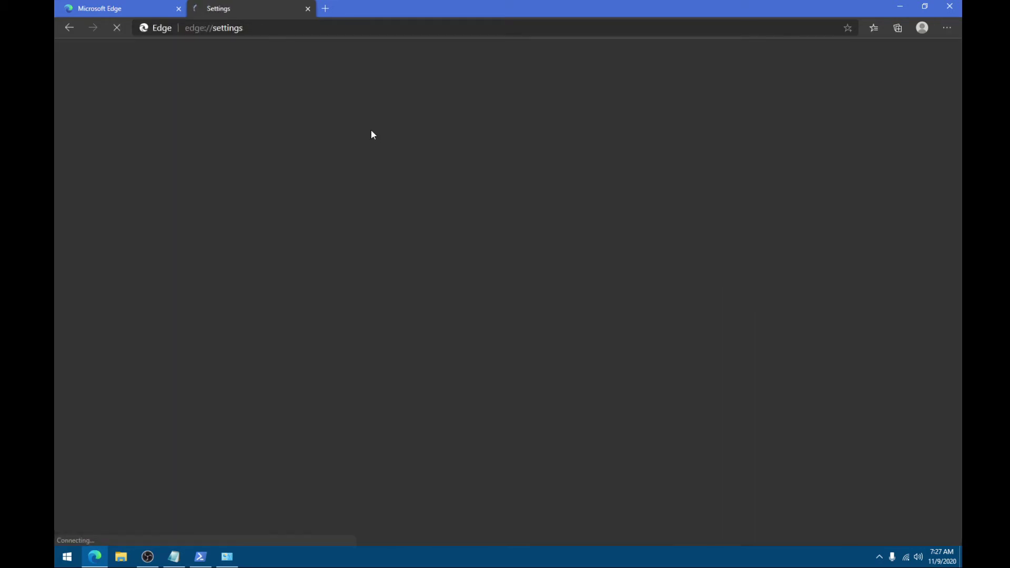
pyautogui.click(629, 111)
pyautogui.click(579, 132)
pyautogui.write('Admin')
pyautogui.click(448, 294)
pyautogui.click(458, 410)
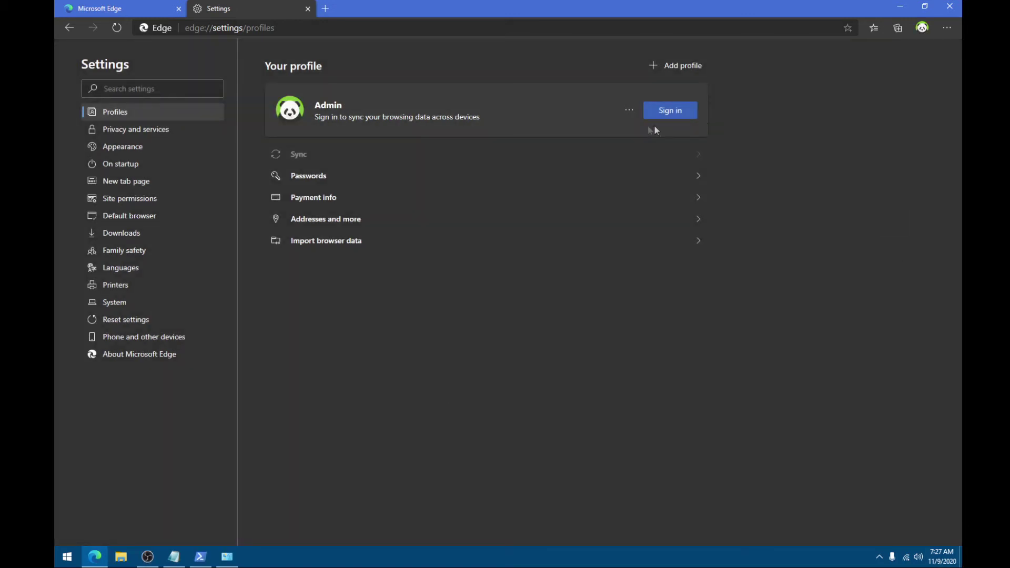
# Look through the profile's Passwords, Payment info and Addresses pages, returning to Profiles
pyautogui.click(335, 182)
pyautogui.click(264, 73)
pyautogui.click(302, 195)
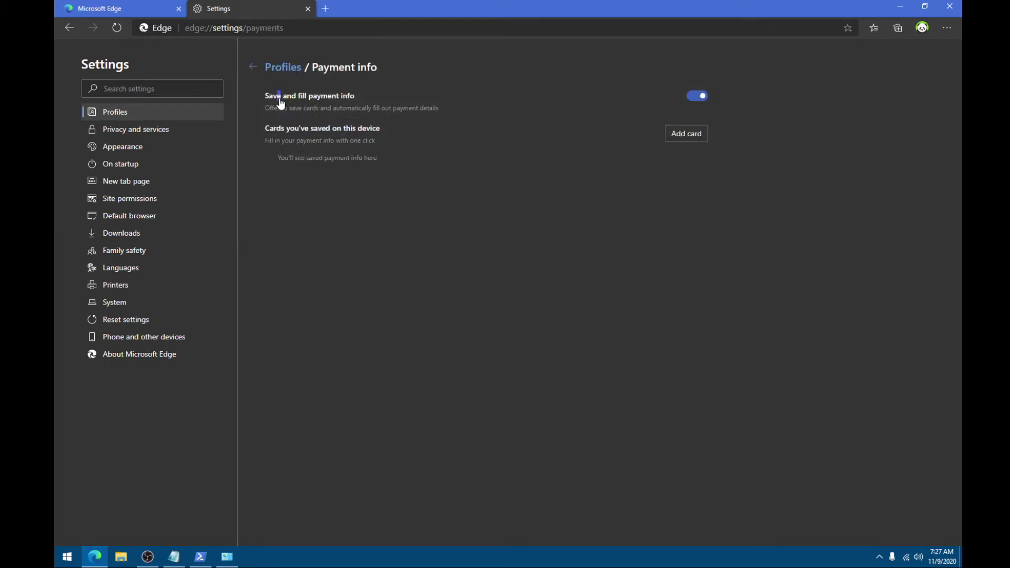
pyautogui.click(264, 70)
pyautogui.click(296, 213)
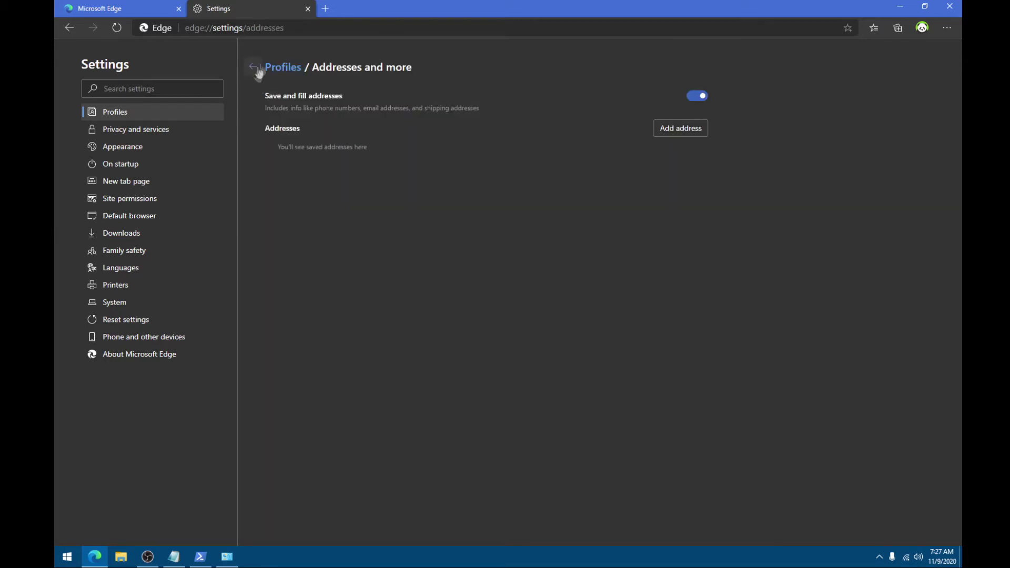
pyautogui.click(249, 66)
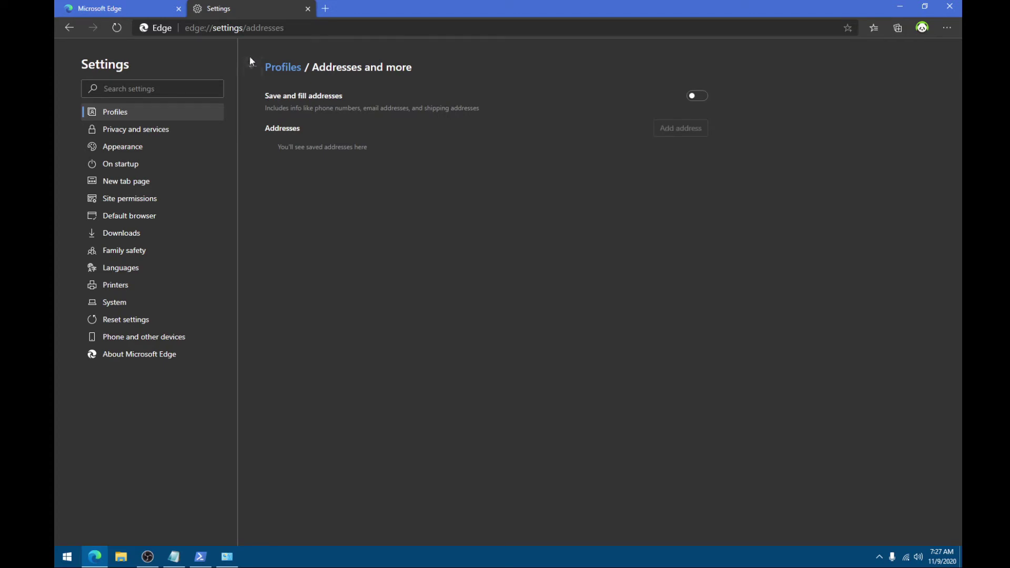
pyautogui.click(188, 132)
pyautogui.click(141, 112)
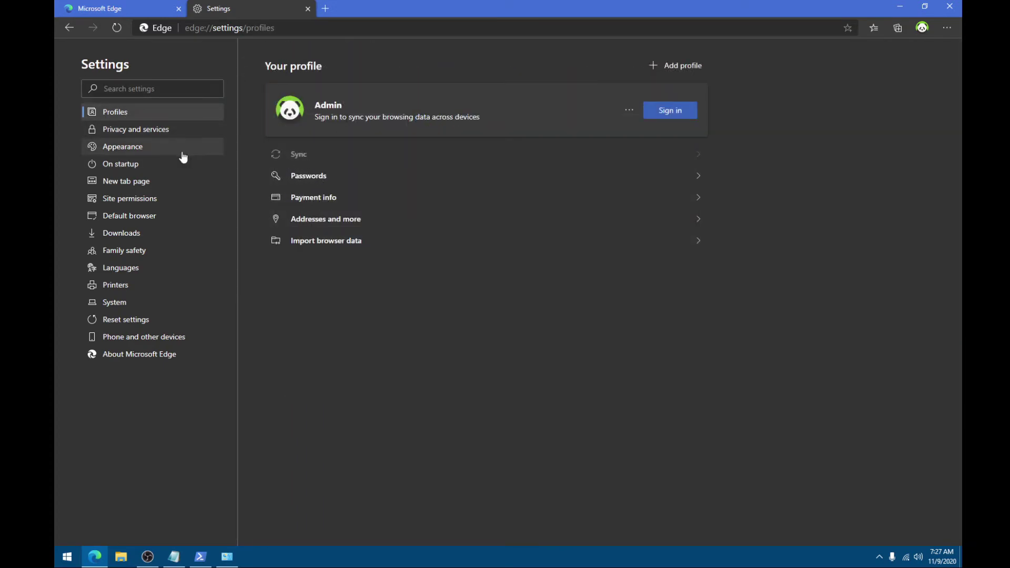
# Turn on Do Not Track requests and stop sites checking for saved payment methods
pyautogui.click(162, 134)
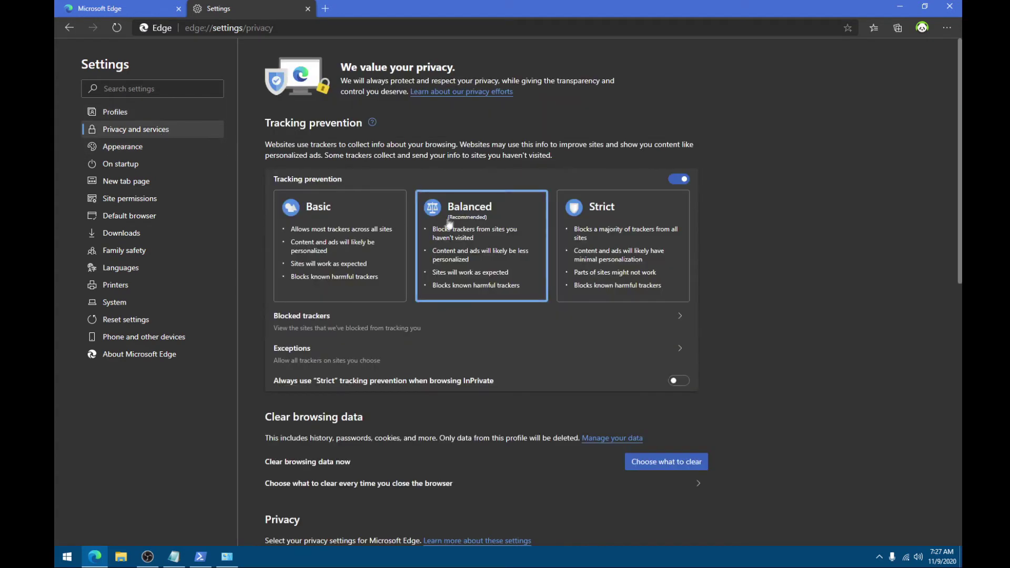
pyautogui.scroll(-4, 415, 226)
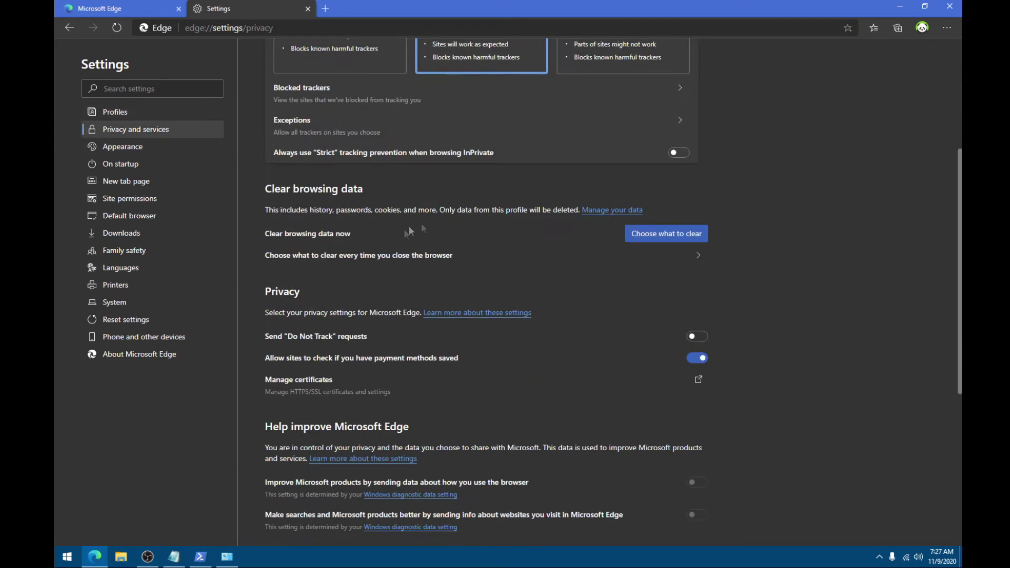
pyautogui.click(296, 343)
pyautogui.click(481, 359)
pyautogui.click(306, 367)
# Make DuckDuckGo the address bar search engine, with new tabs searching from the address bar
pyautogui.scroll(-6, 777, 366)
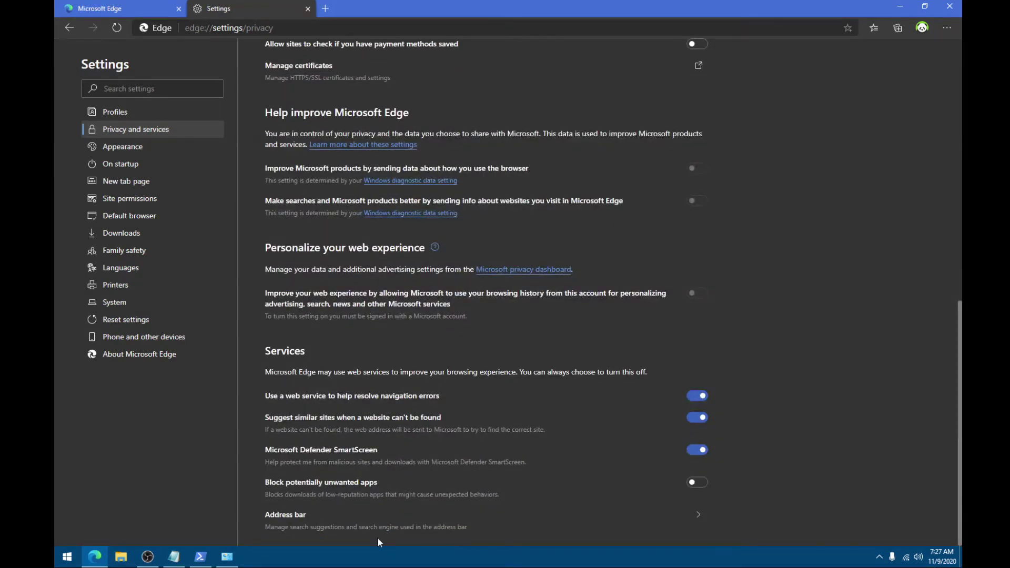
pyautogui.click(326, 521)
pyautogui.click(593, 143)
pyautogui.click(599, 207)
pyautogui.click(640, 158)
pyautogui.click(626, 202)
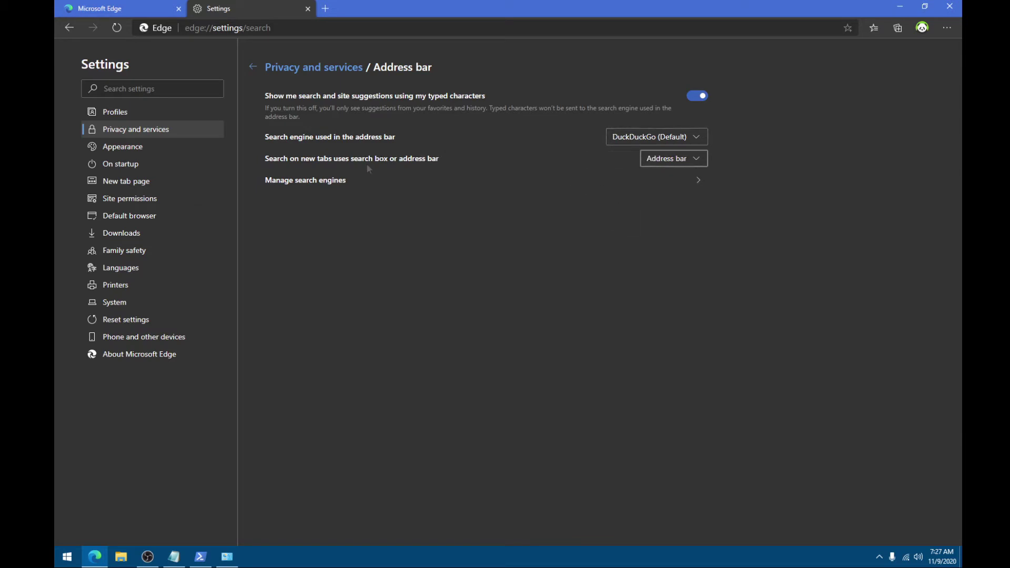
# Switch Edge to the Dark theme and stop background apps running after Edge closes
pyautogui.click(113, 147)
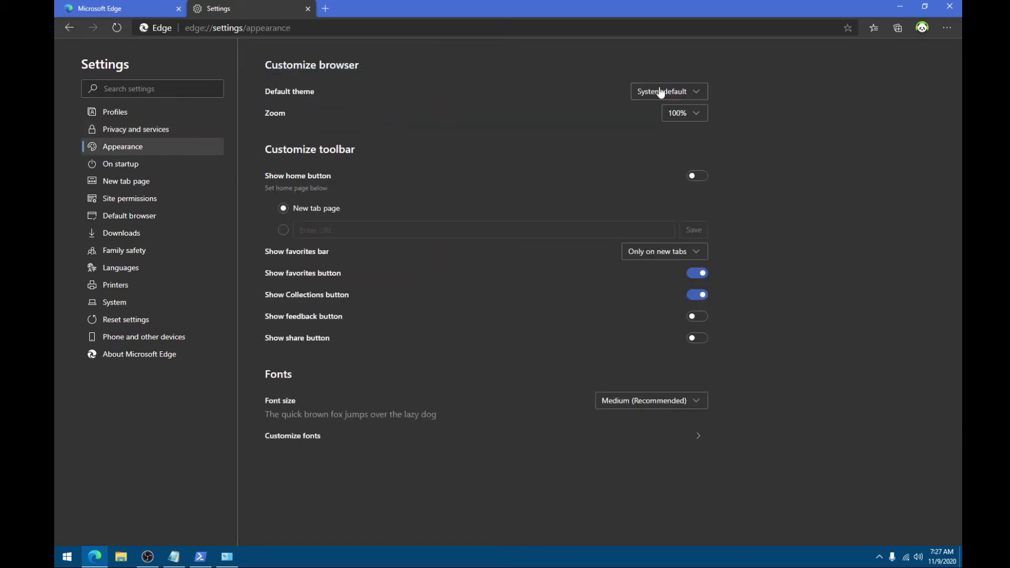
pyautogui.click(661, 93)
pyautogui.click(647, 129)
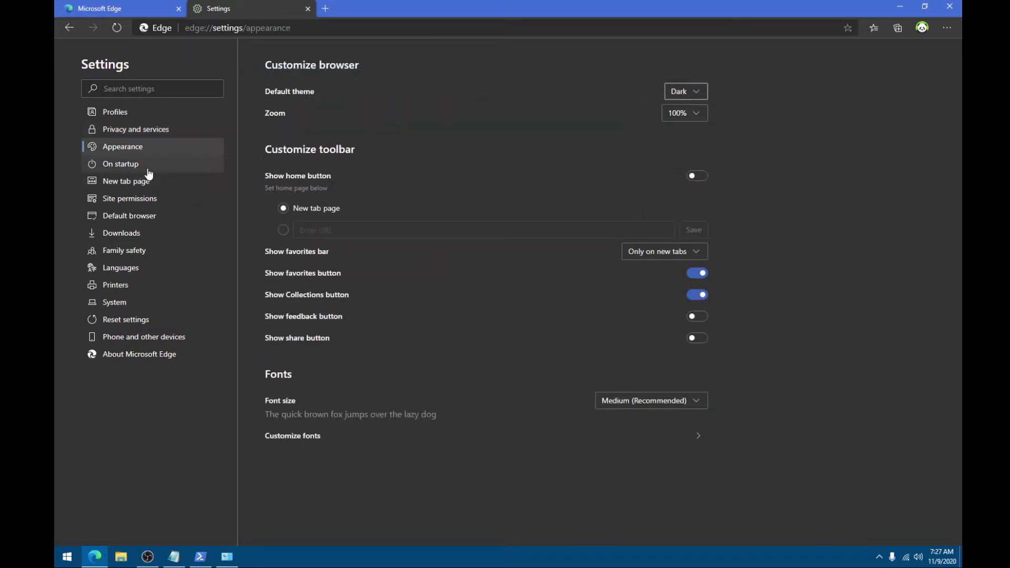
pyautogui.click(147, 168)
pyautogui.click(138, 304)
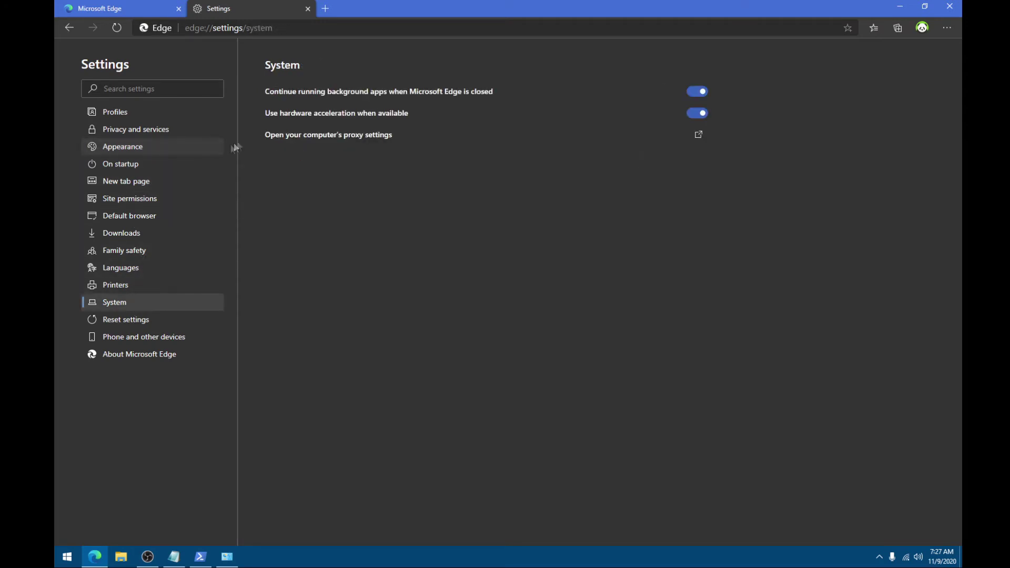
pyautogui.click(416, 92)
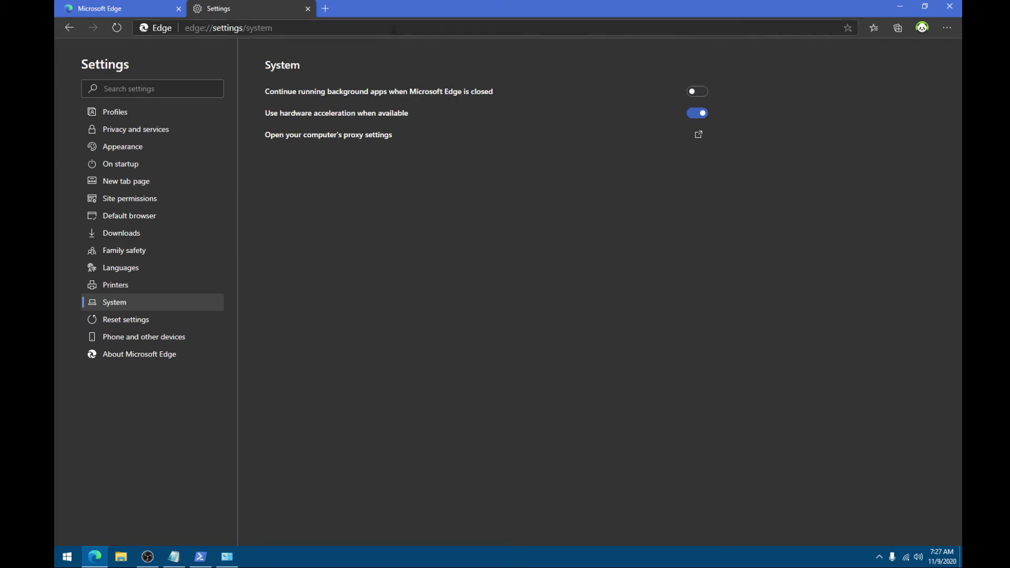
# Search 'ublock origin chrome' and open its Chrome Web Store page
pyautogui.click(387, 25)
pyautogui.write('ublo')
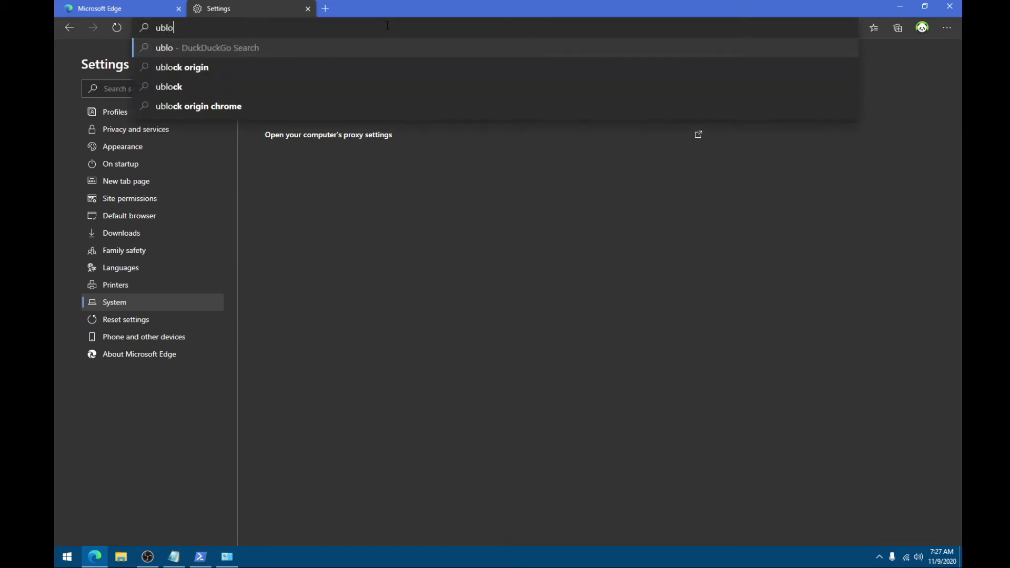
pyautogui.write('ck origin chrome')
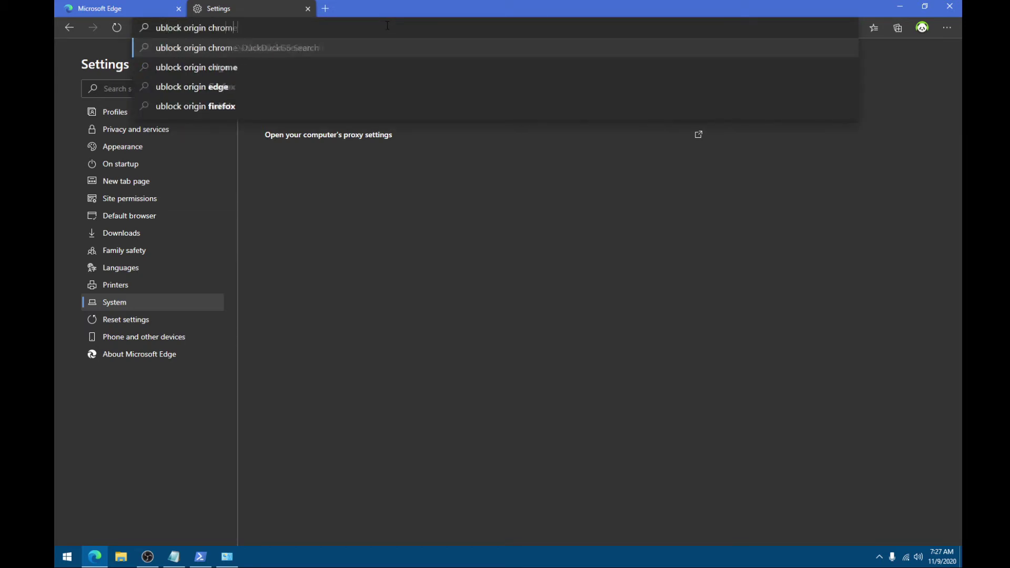
pyautogui.press('Return')
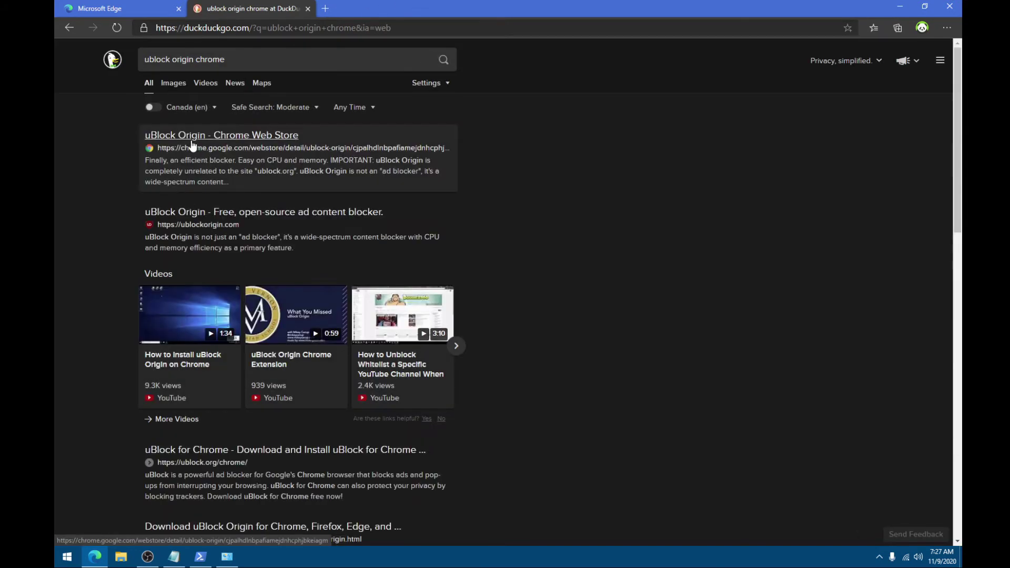
pyautogui.click(163, 135)
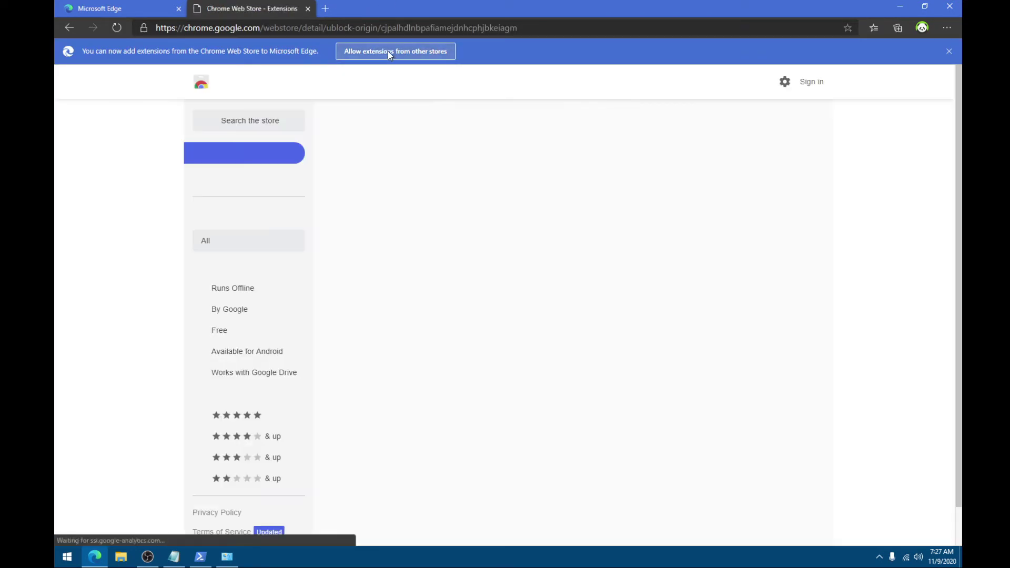
# Allow extensions from other stores, add uBlock Origin, and close Edge
pyautogui.click(388, 51)
pyautogui.click(427, 109)
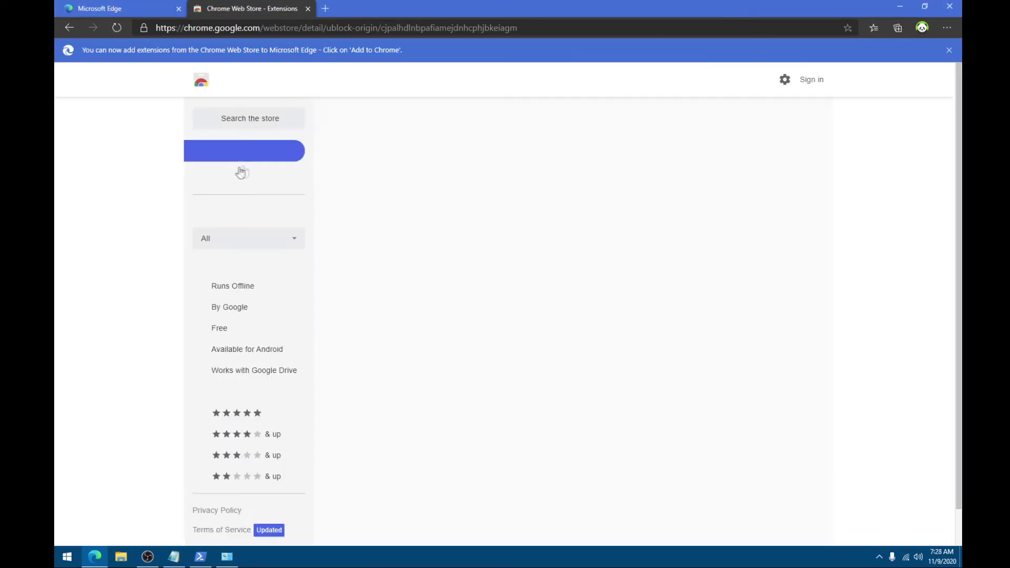
pyautogui.click(733, 157)
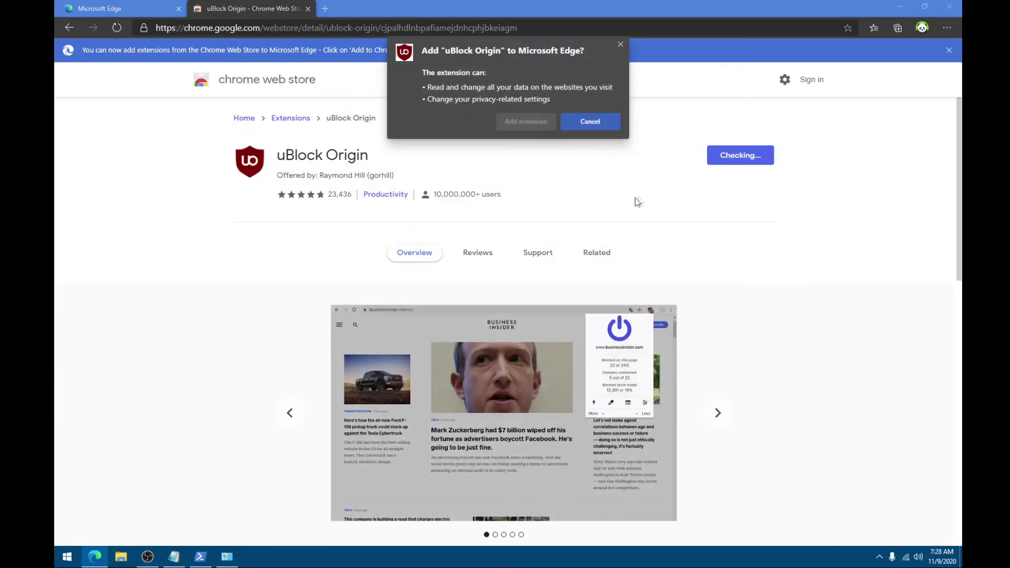
pyautogui.click(523, 123)
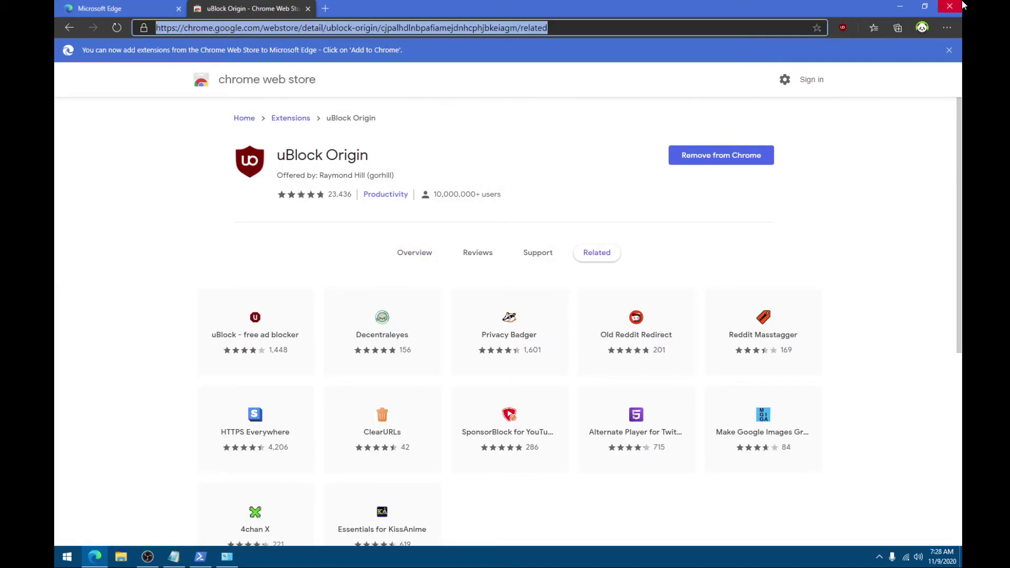
pyautogui.click(960, 5)
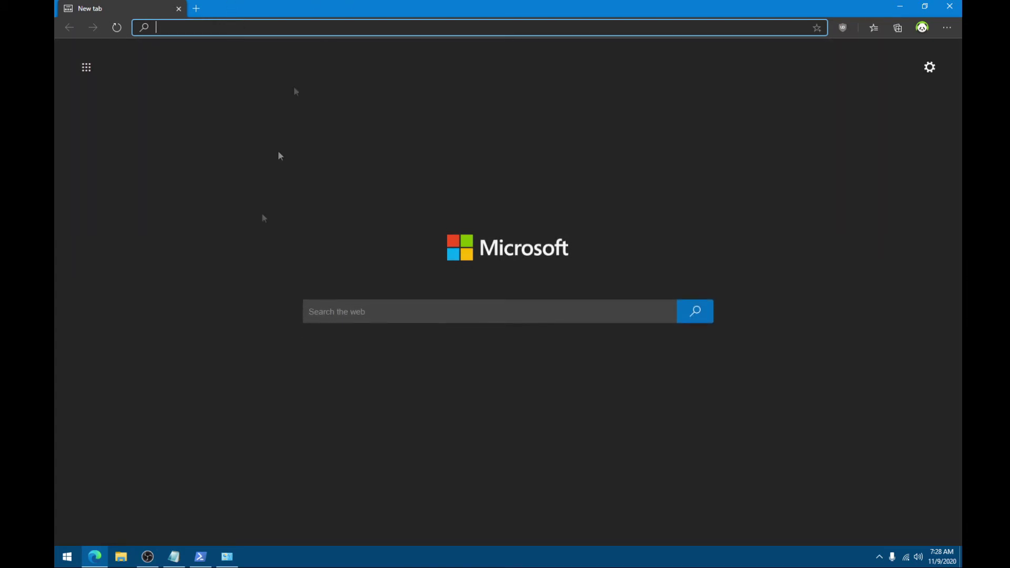
# Search 'firefox', download the installer from mozilla.org, and open it from the download bar
pyautogui.write('firefox')
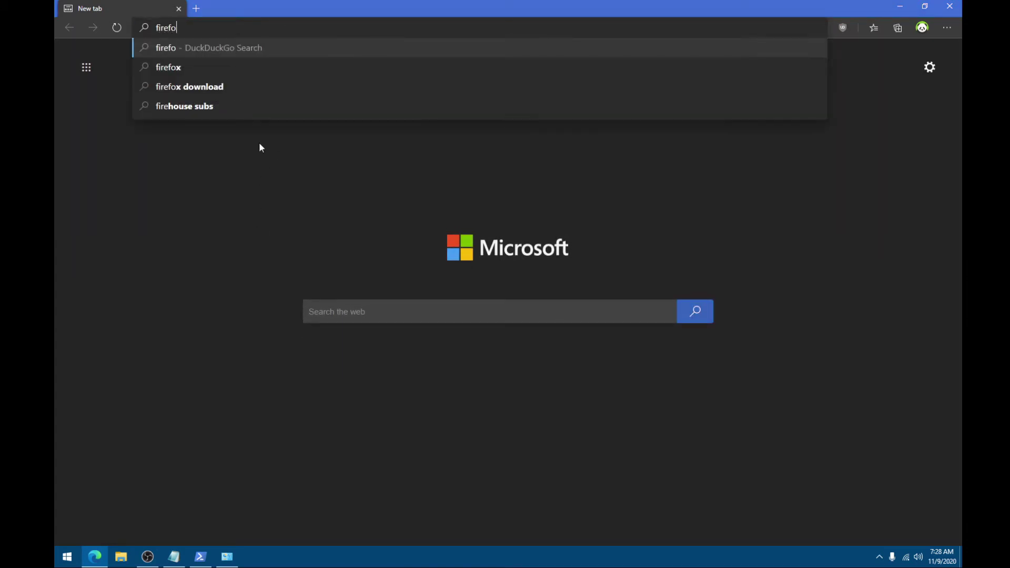
pyautogui.press('Return')
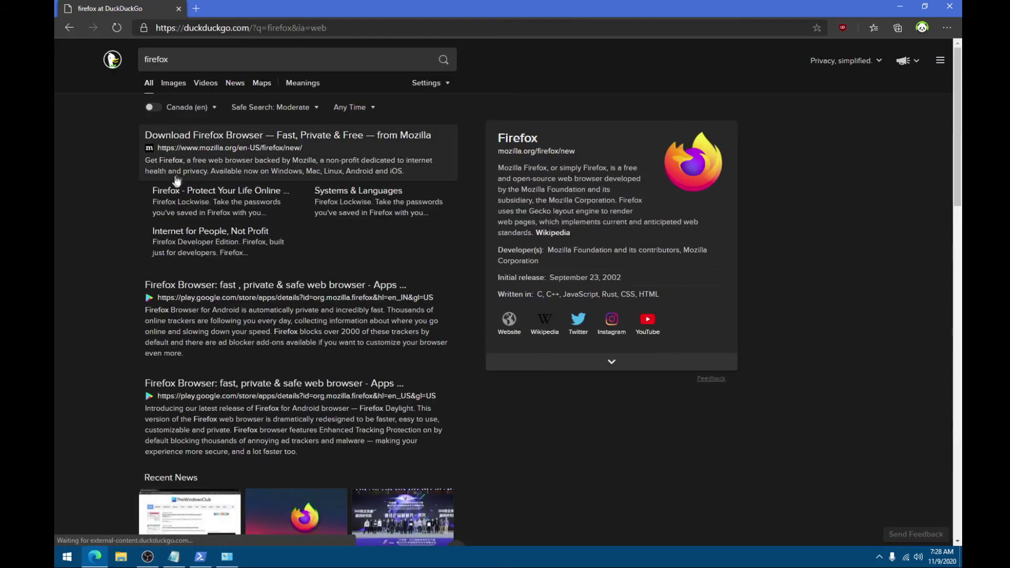
pyautogui.click(241, 137)
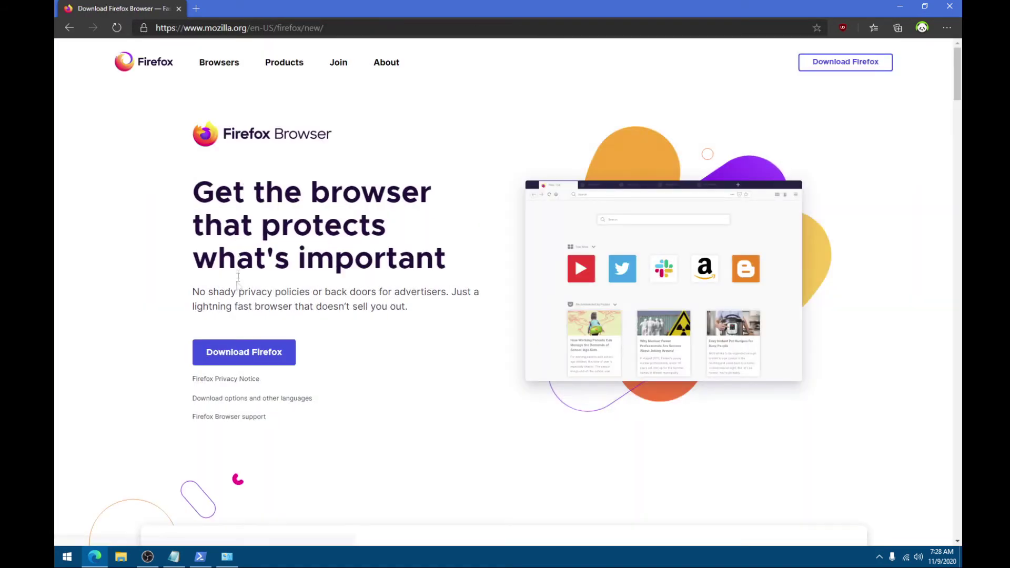
pyautogui.click(235, 352)
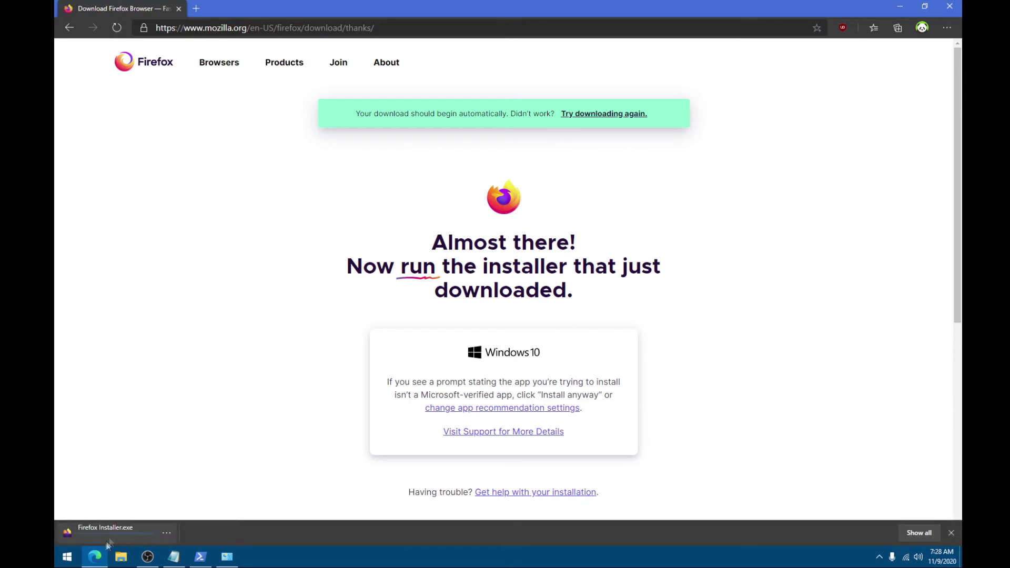
pyautogui.click(98, 530)
# Run the Firefox installer past the security warning and close PowerShell and Notepad while it installs
pyautogui.click(525, 287)
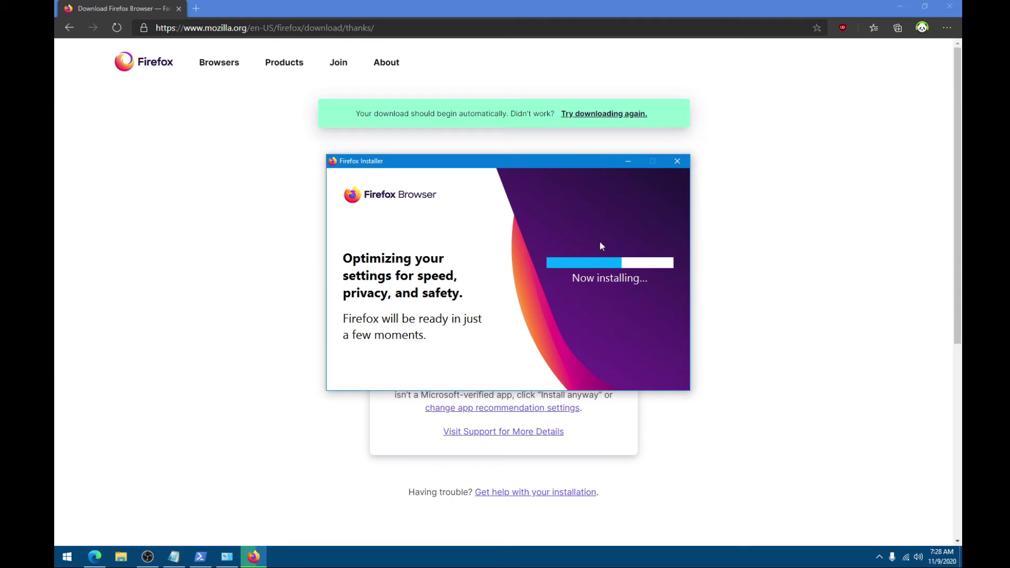
pyautogui.click(67, 557)
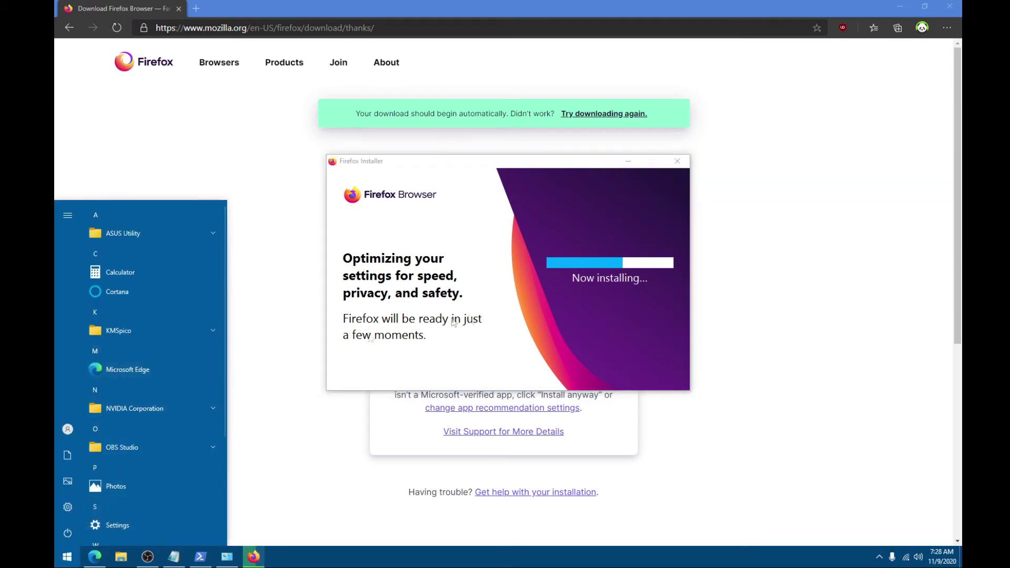
pyautogui.click(640, 336)
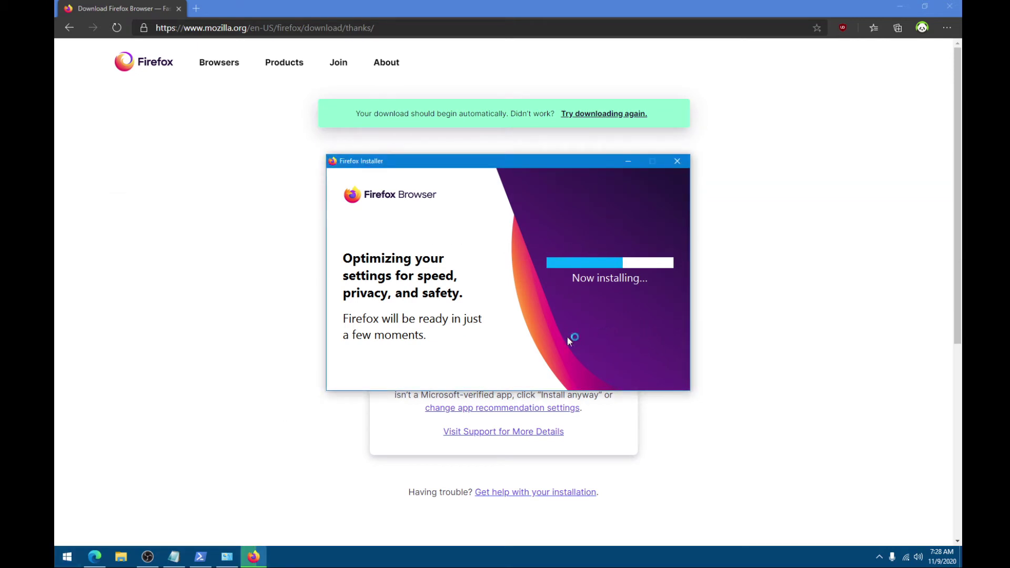
pyautogui.click(949, 5)
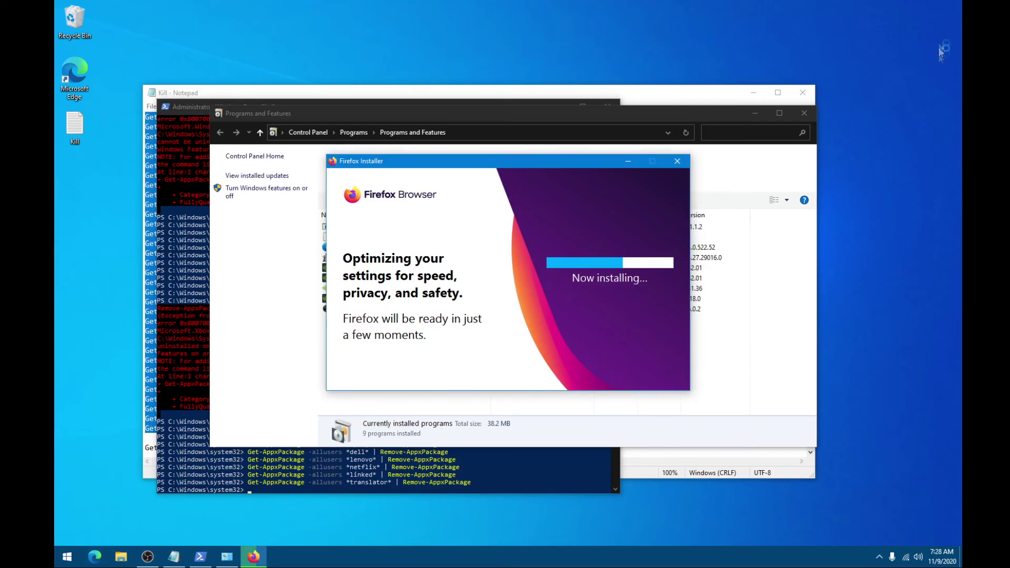
pyautogui.click(608, 106)
pyautogui.click(802, 94)
pyautogui.click(802, 94)
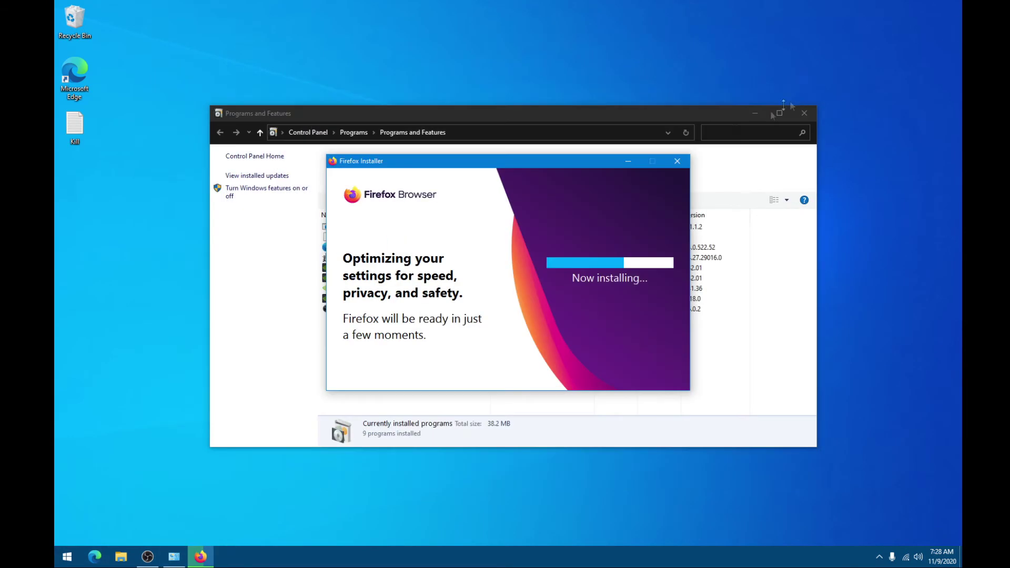
pyautogui.click(794, 108)
pyautogui.click(806, 107)
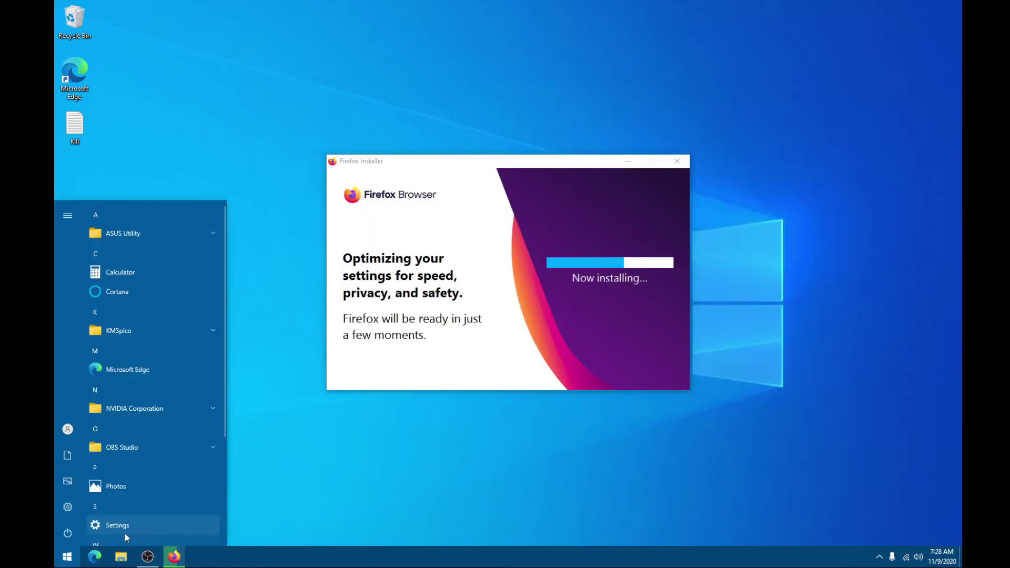
pyautogui.scroll(-3, 106, 320)
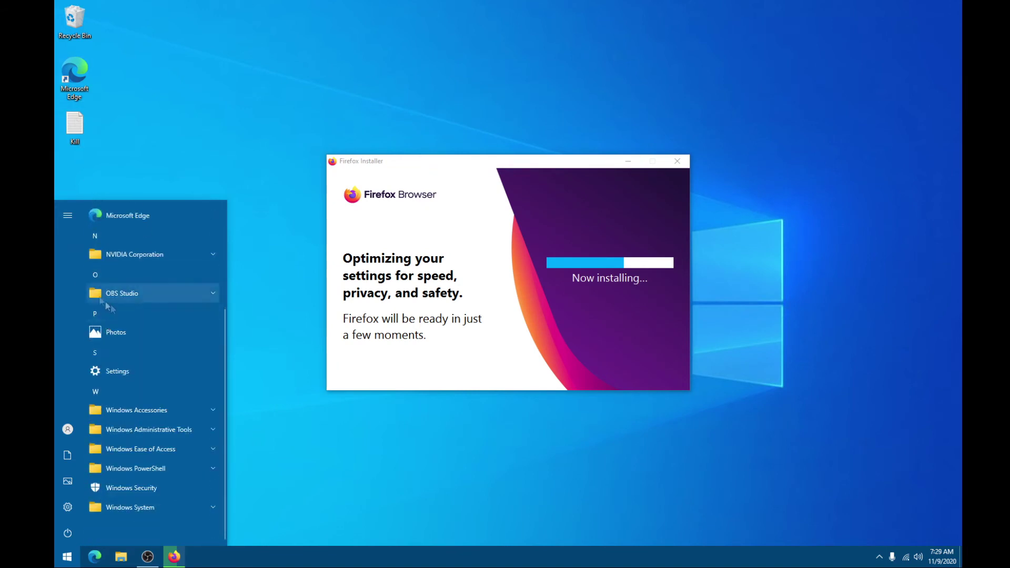
pyautogui.click(91, 128)
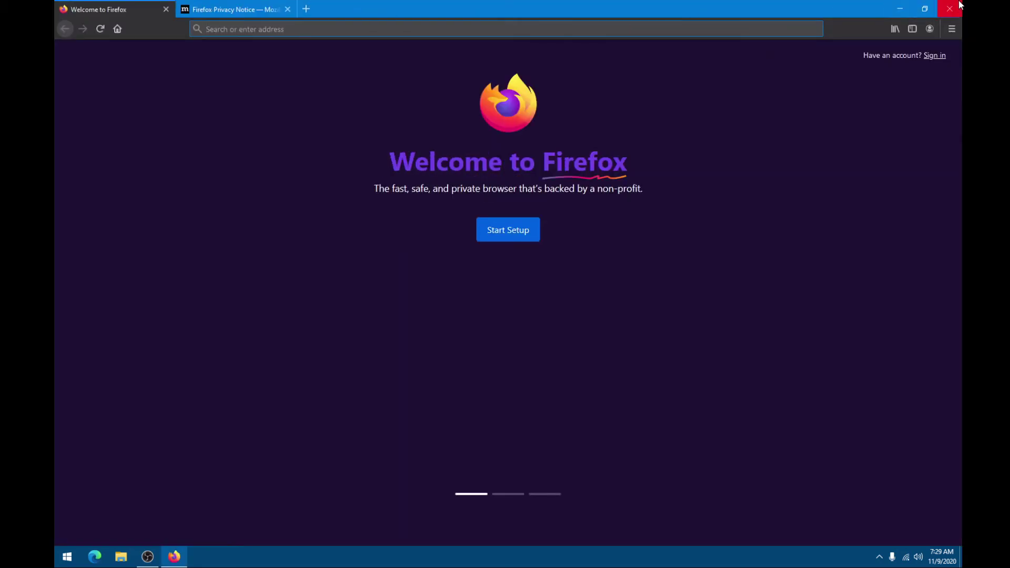
# Close the Firefox window holding the Welcome and Privacy Notice tabs
pyautogui.click(956, 6)
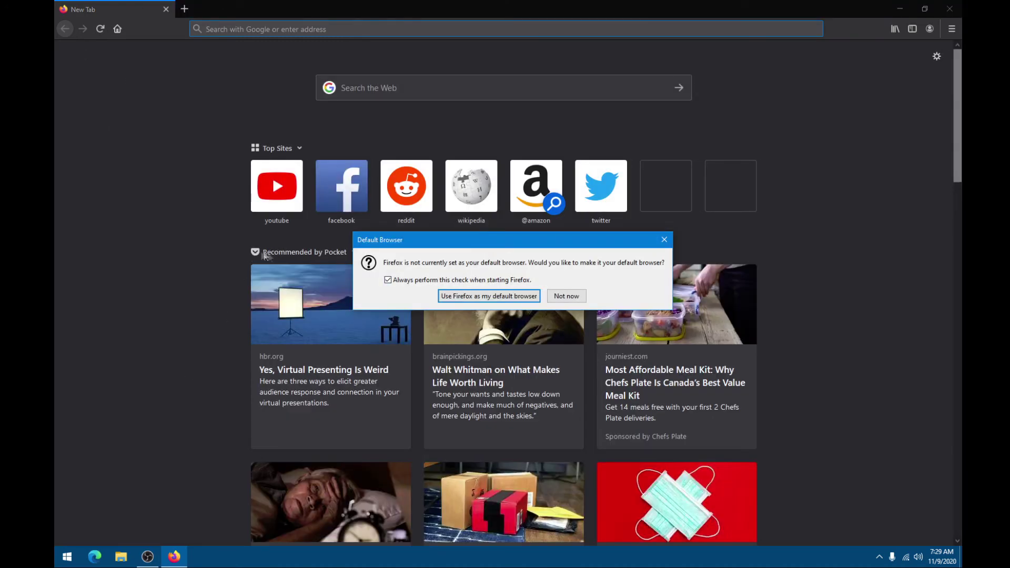
# Choose Firefox as the default web browser over Edge, then close Edge
pyautogui.click(460, 293)
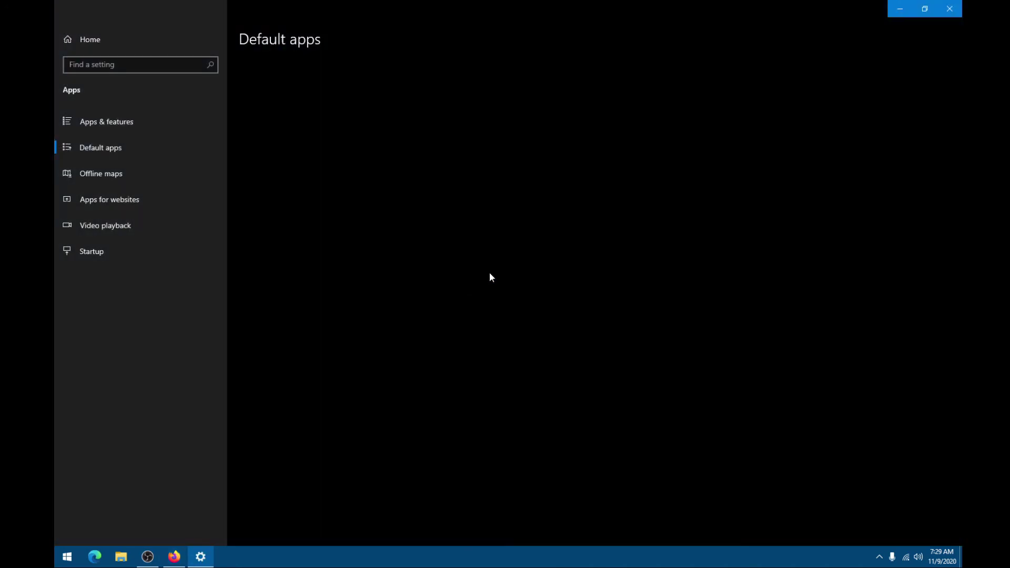
pyautogui.click(366, 446)
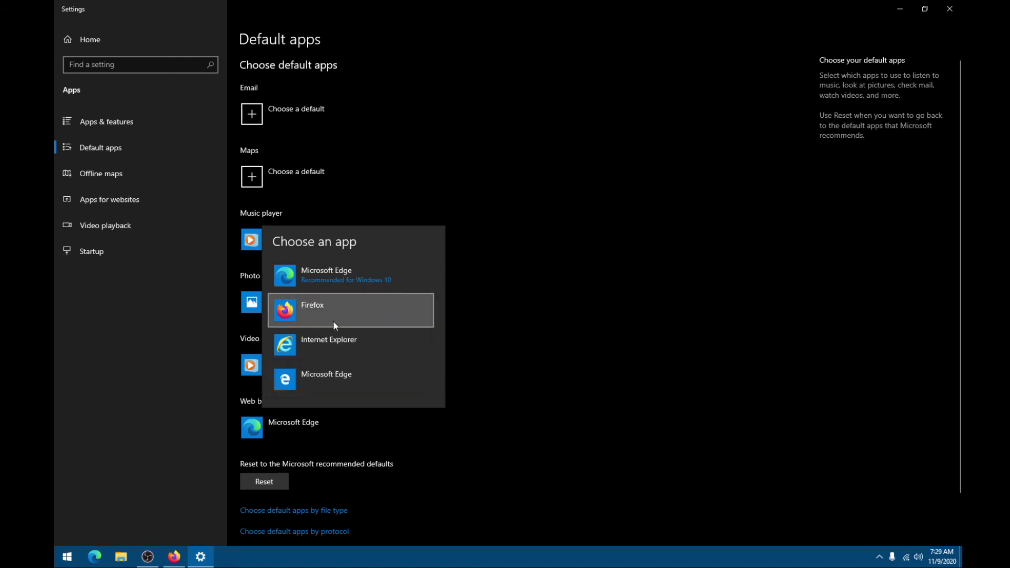
pyautogui.click(332, 325)
pyautogui.click(293, 389)
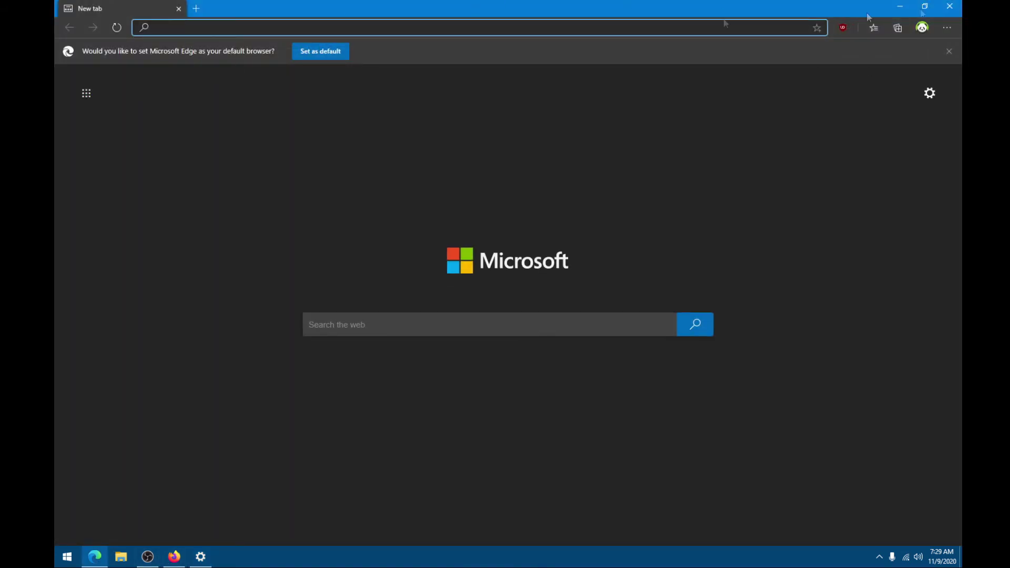
pyautogui.click(949, 51)
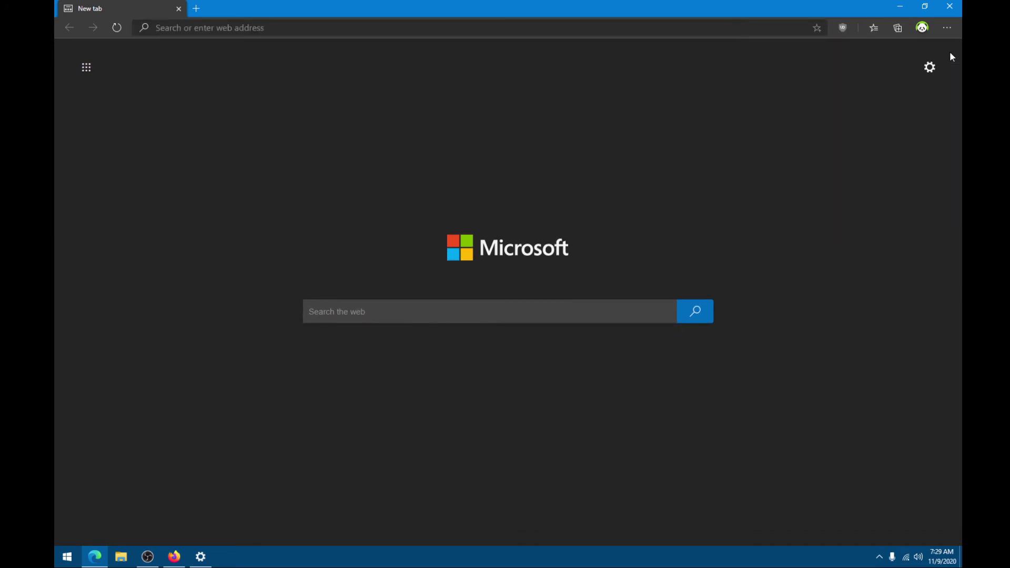
pyautogui.click(949, 6)
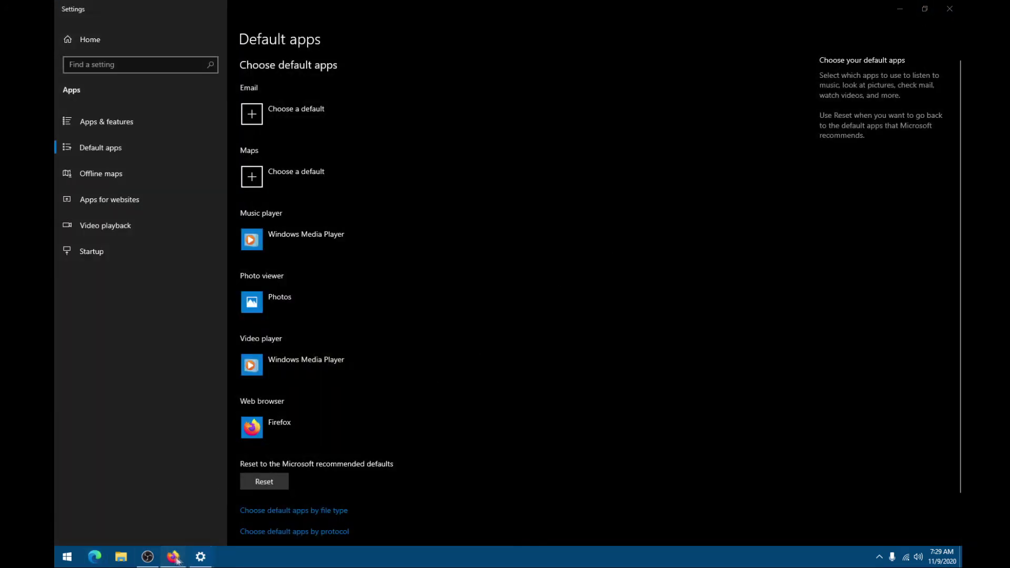
# Pin Firefox to the taskbar and hide Highlights from Firefox Home content
pyautogui.moveTo(174, 556); pyautogui.dragTo(96, 540)
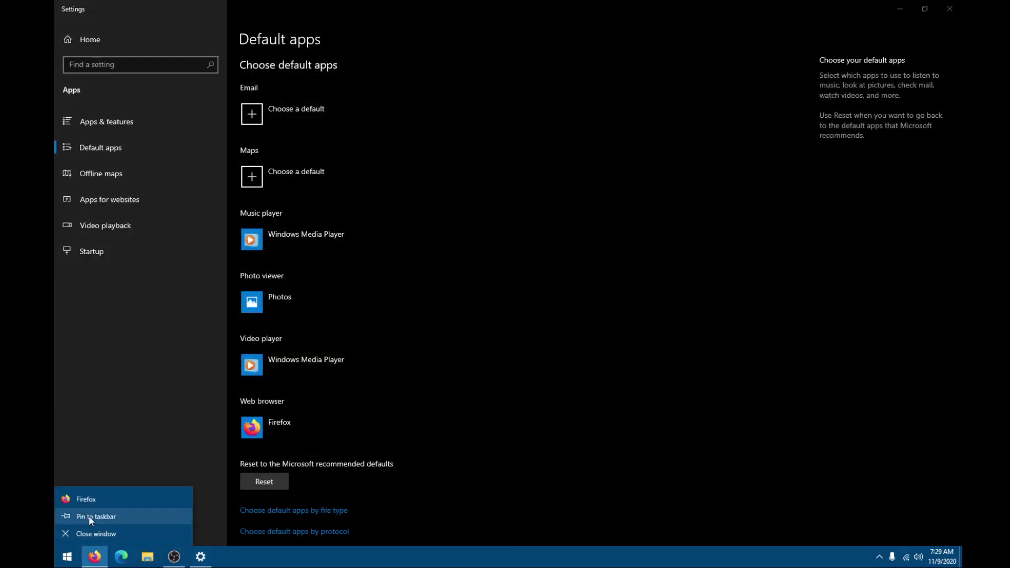
pyautogui.click(91, 516)
pyautogui.click(95, 556)
pyautogui.click(934, 56)
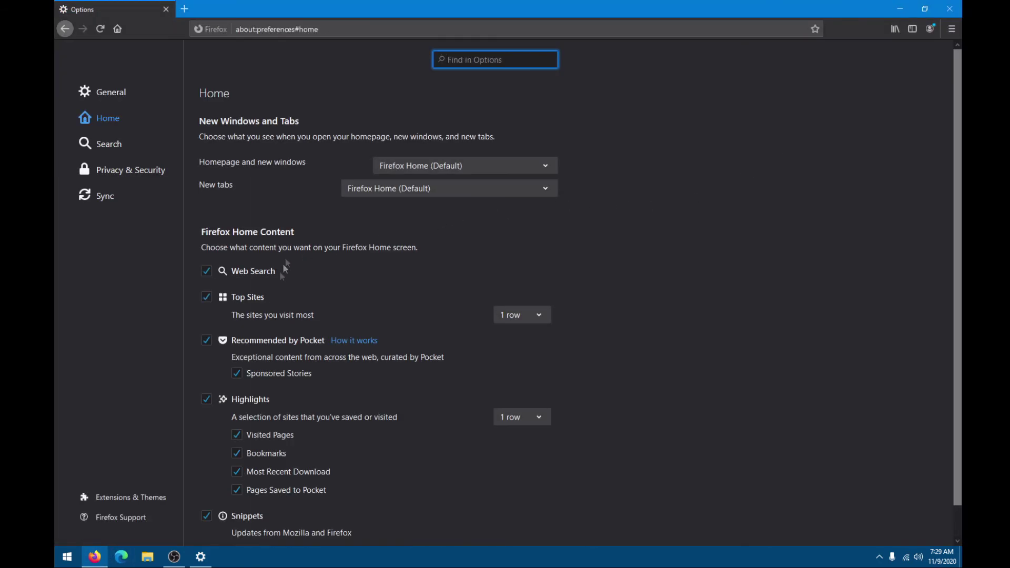
pyautogui.scroll(-1, 274, 292)
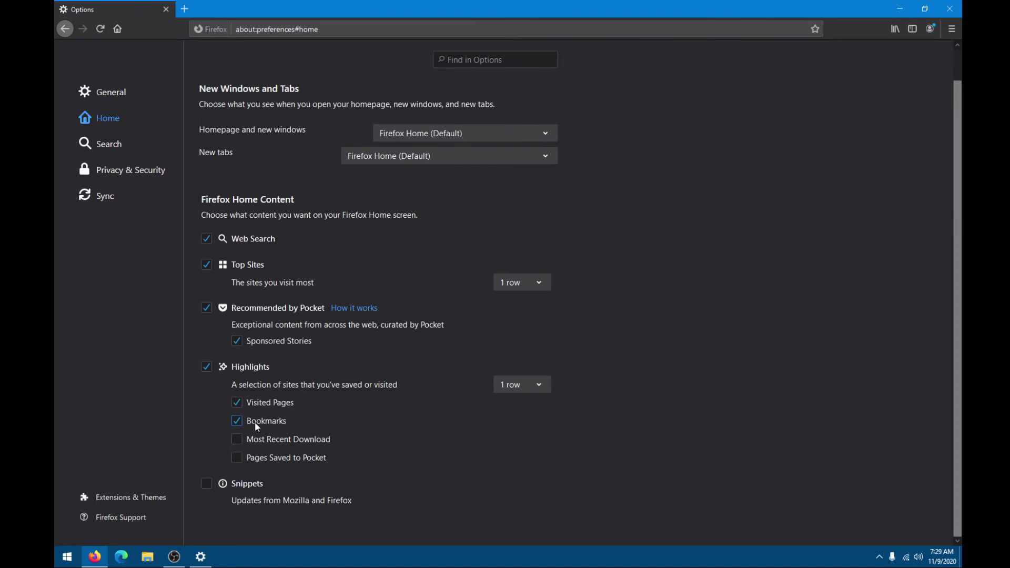
pyautogui.click(225, 369)
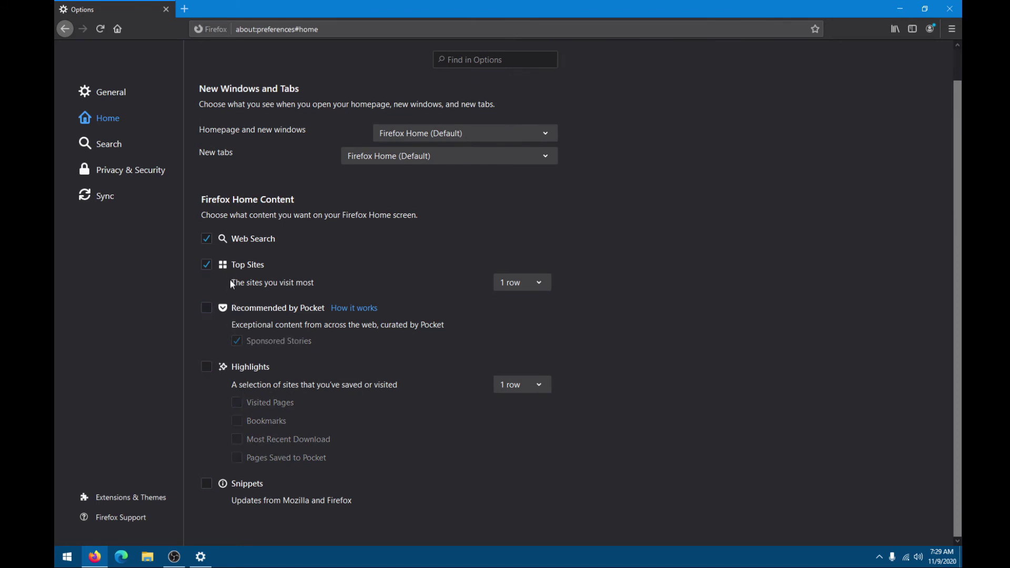
# Make DuckDuckGo Firefox's default search engine
pyautogui.click(119, 138)
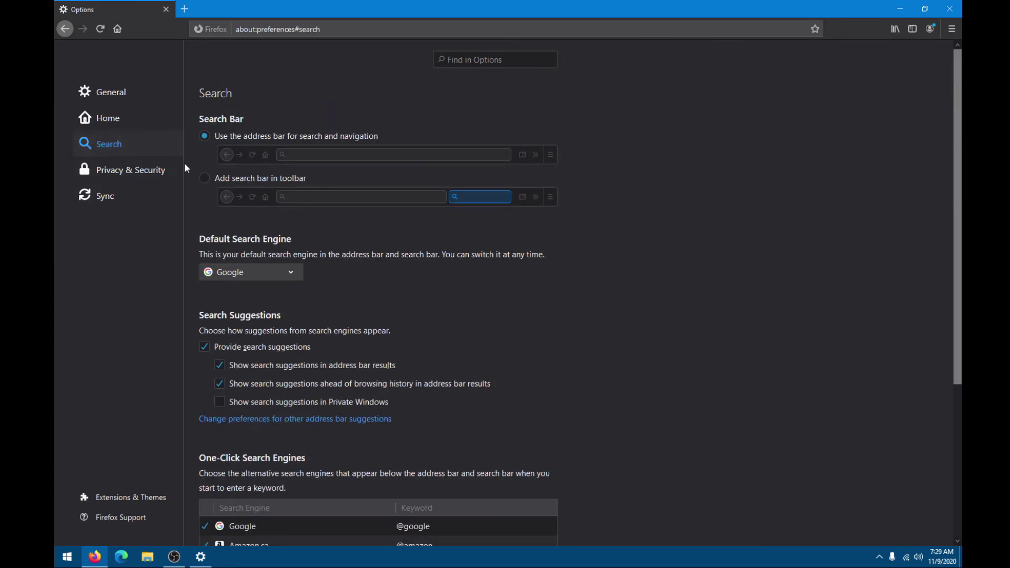
pyautogui.click(287, 276)
pyautogui.scroll(-4, 369, 316)
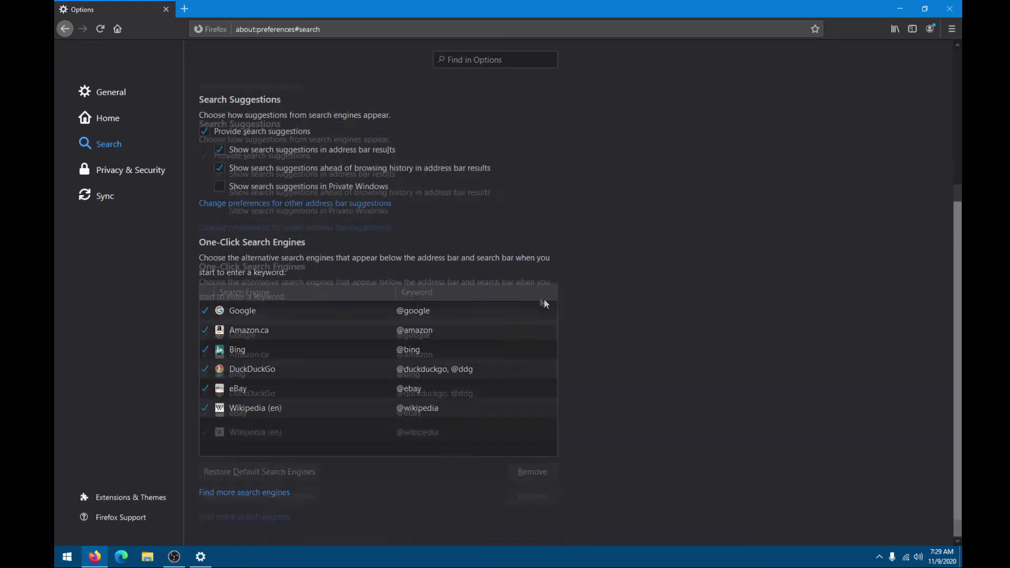
# In Privacy & Security, set Do Not Track to always, and stop login saving and technical data to Mozilla
pyautogui.click(158, 175)
pyautogui.scroll(-6, 301, 266)
pyautogui.click(217, 176)
pyautogui.scroll(-3, 259, 297)
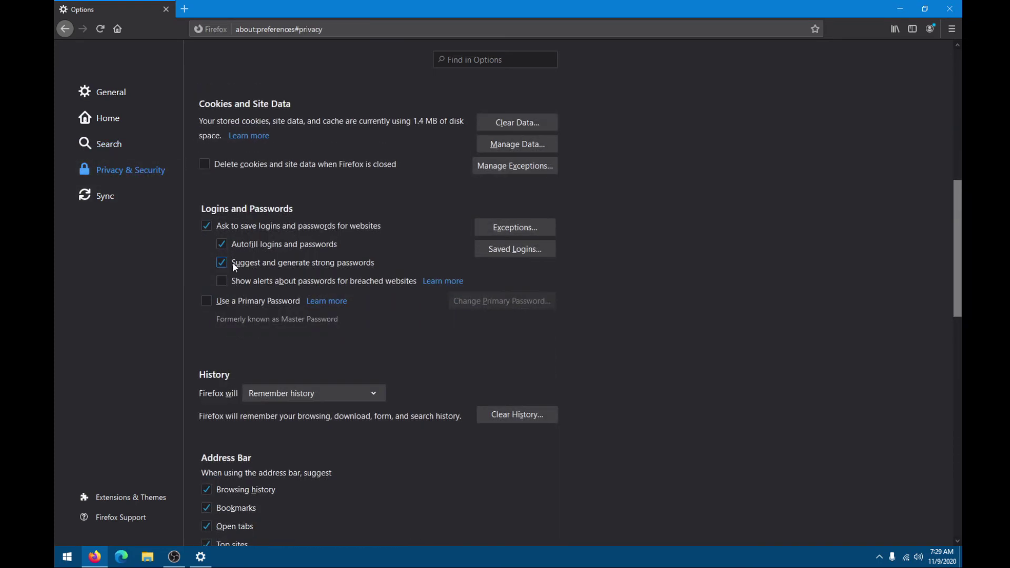
pyautogui.click(229, 229)
pyautogui.scroll(-15, 236, 238)
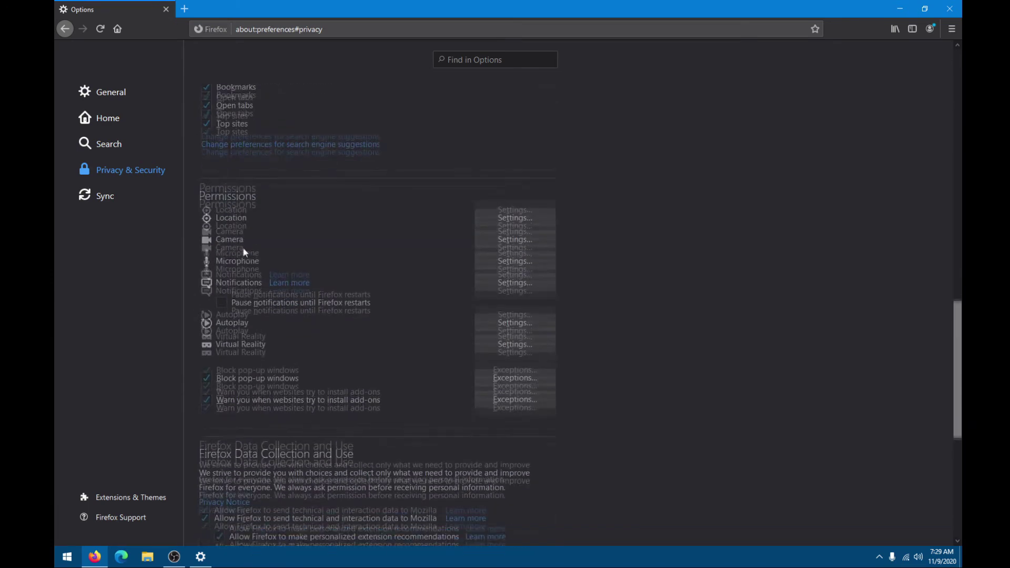
pyautogui.click(228, 176)
pyautogui.moveTo(228, 111); pyautogui.dragTo(302, 111)
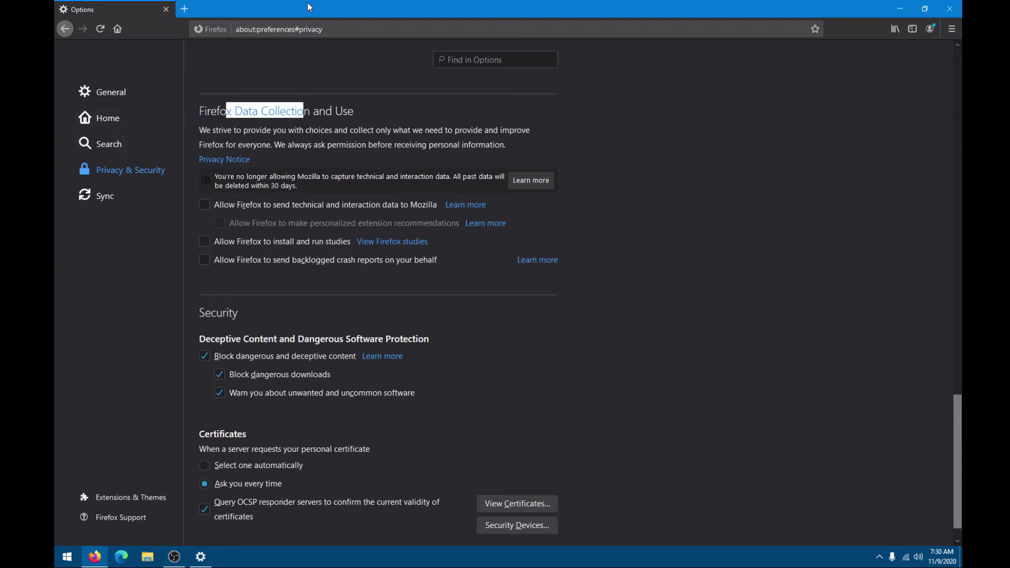
# Search 'ubloc' from the address bar and add uBlock Origin from its Mozilla add-ons page
pyautogui.click(299, 27)
pyautogui.write('ublock origin firefox')
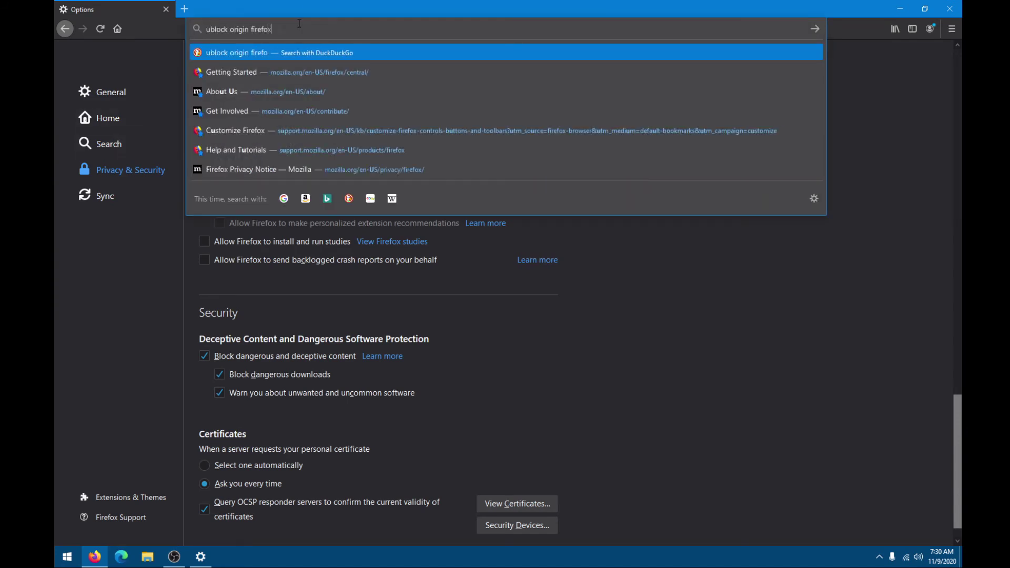
pyautogui.press('Return')
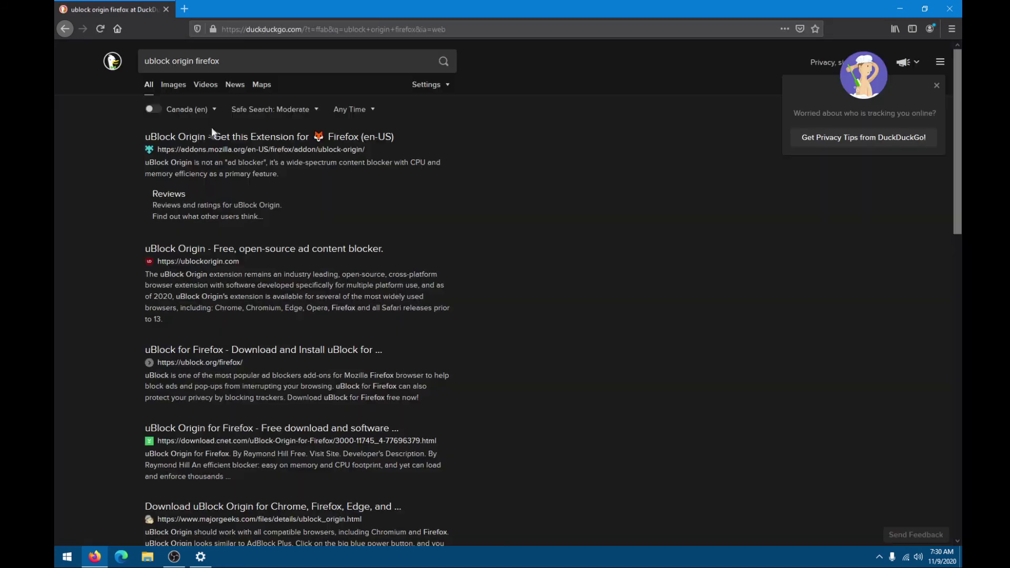
pyautogui.click(217, 137)
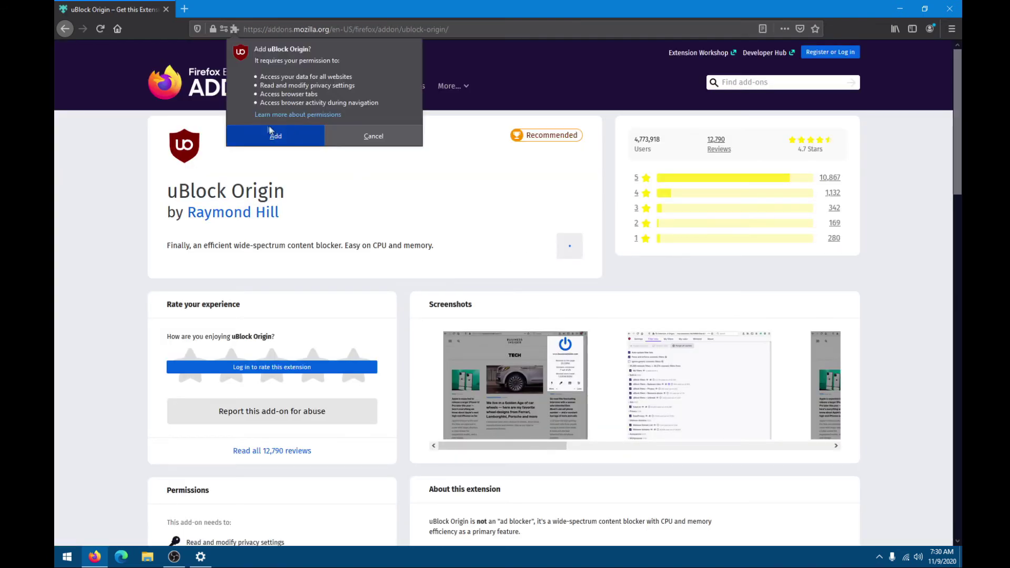
pyautogui.click(269, 134)
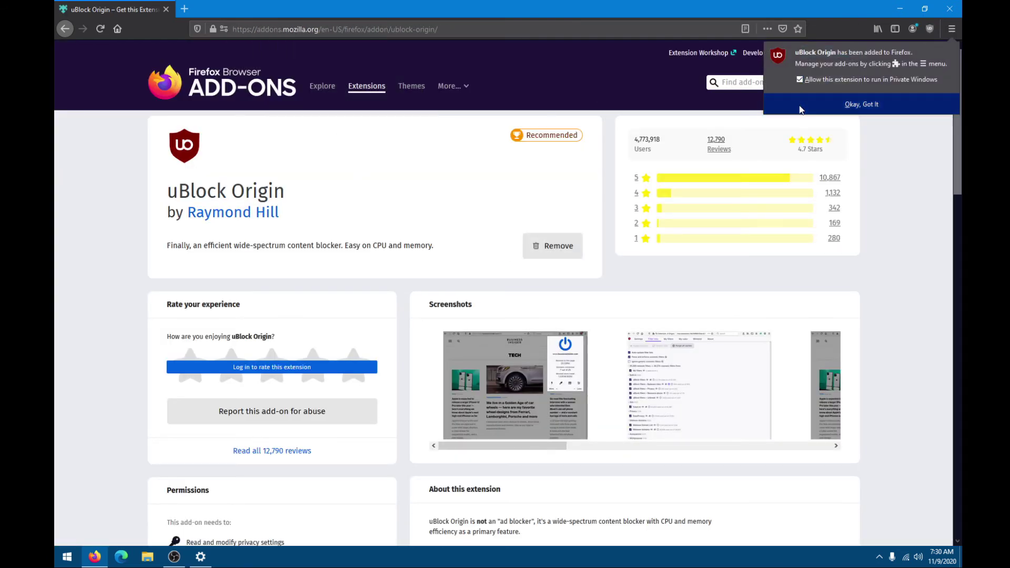
# Dismiss the uBlock Origin notice, abandon bookmarking its page, and delete the Getting Started bookmark
pyautogui.click(860, 104)
pyautogui.click(798, 30)
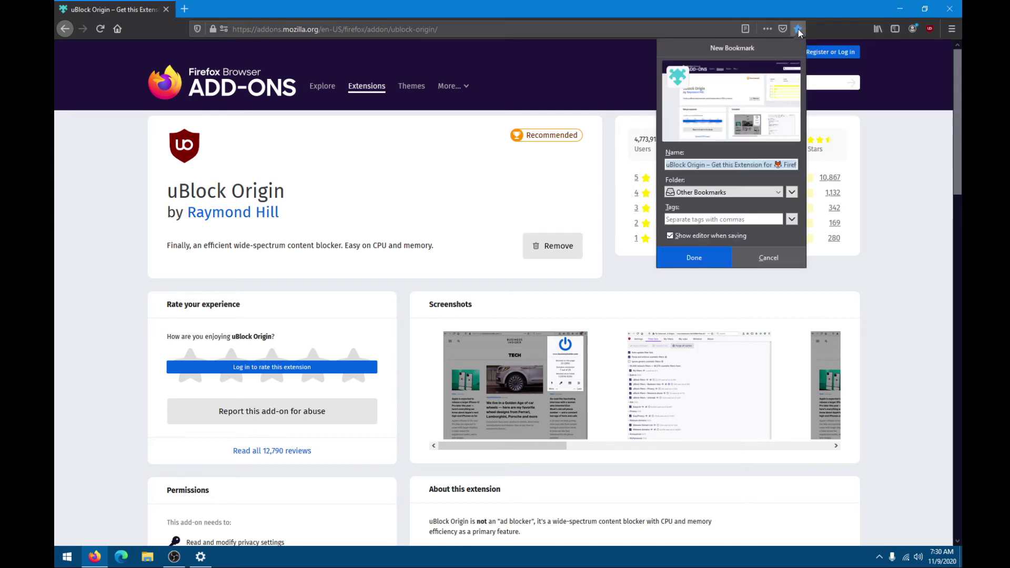
pyautogui.click(705, 192)
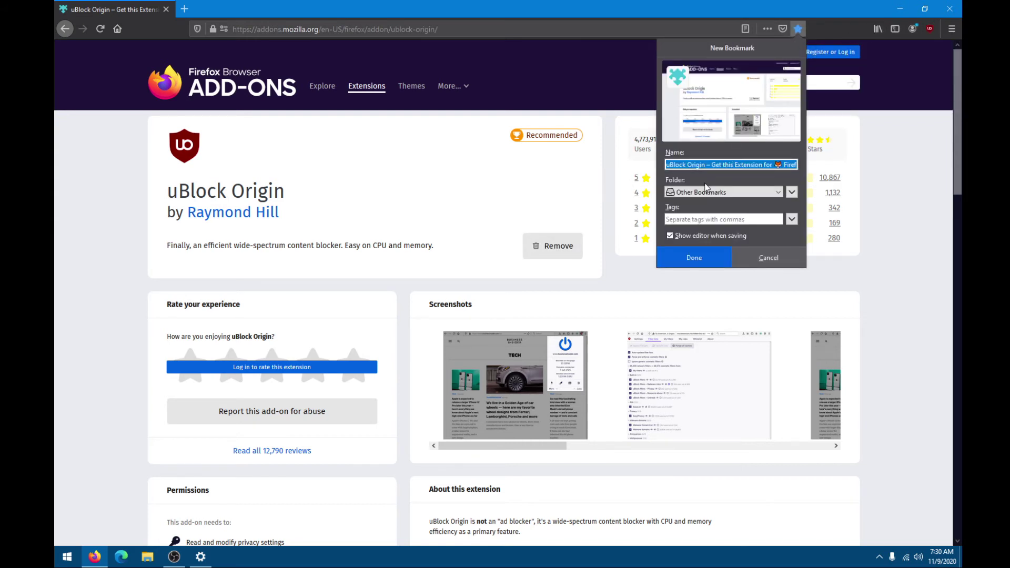
pyautogui.click(690, 201)
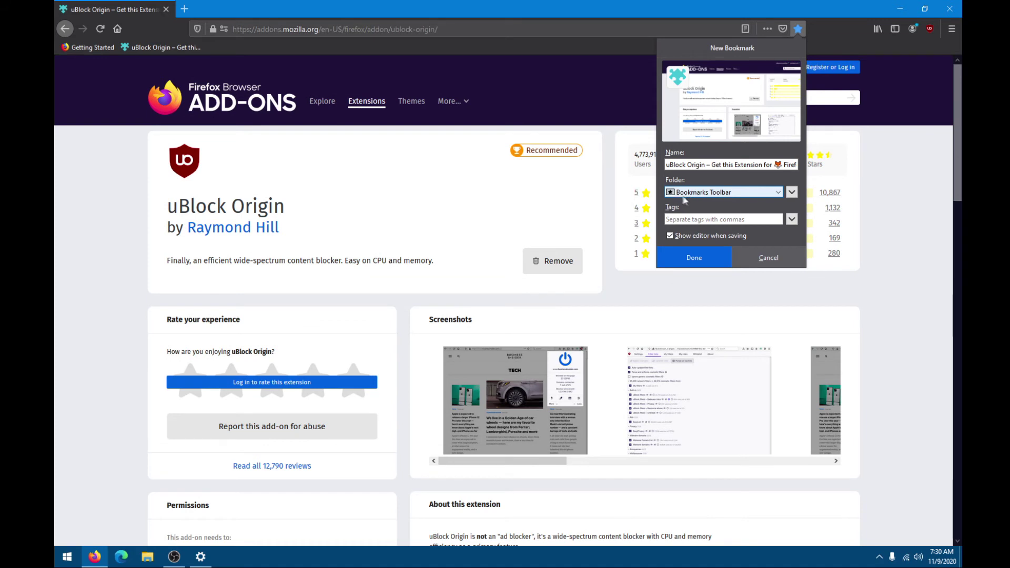
pyautogui.click(765, 257)
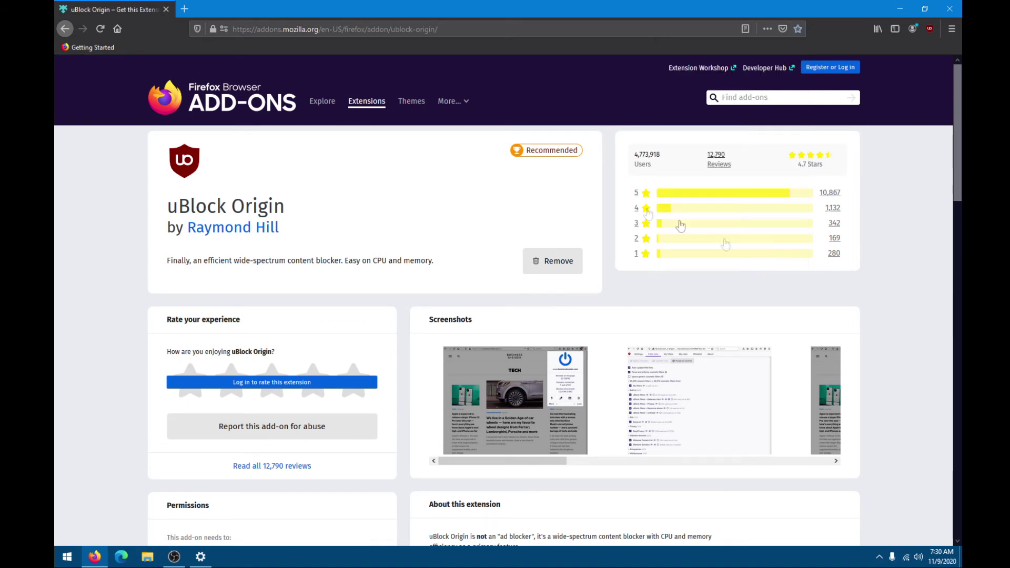
pyautogui.rightClick(75, 48)
pyautogui.click(102, 171)
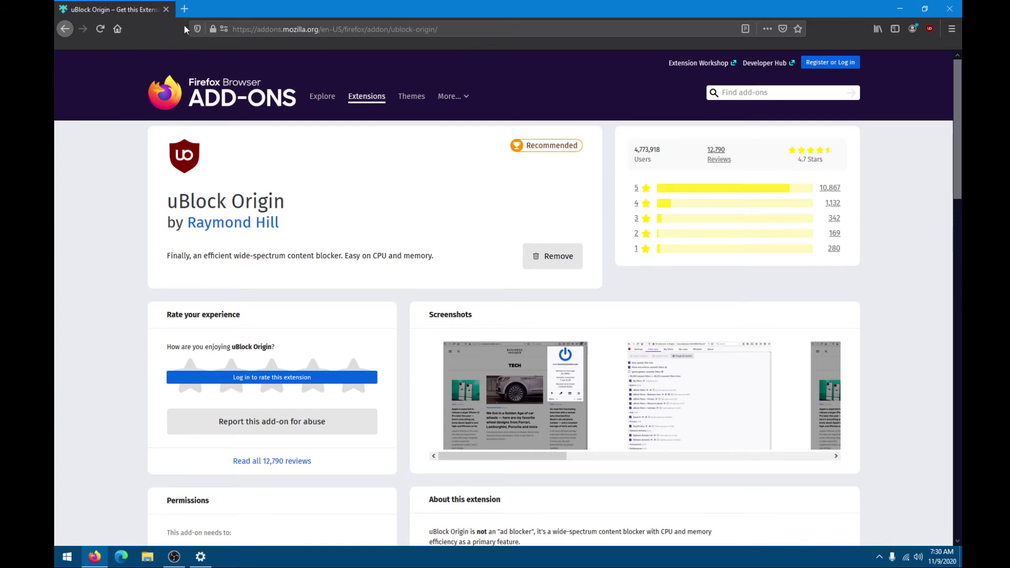
# Go to facebook.com and bookmark it on the Bookmarks Toolbar, renamed 'FaceBook'
pyautogui.hotkey('ctrl', 'l')
pyautogui.write('facebook.com')
pyautogui.press('Return')
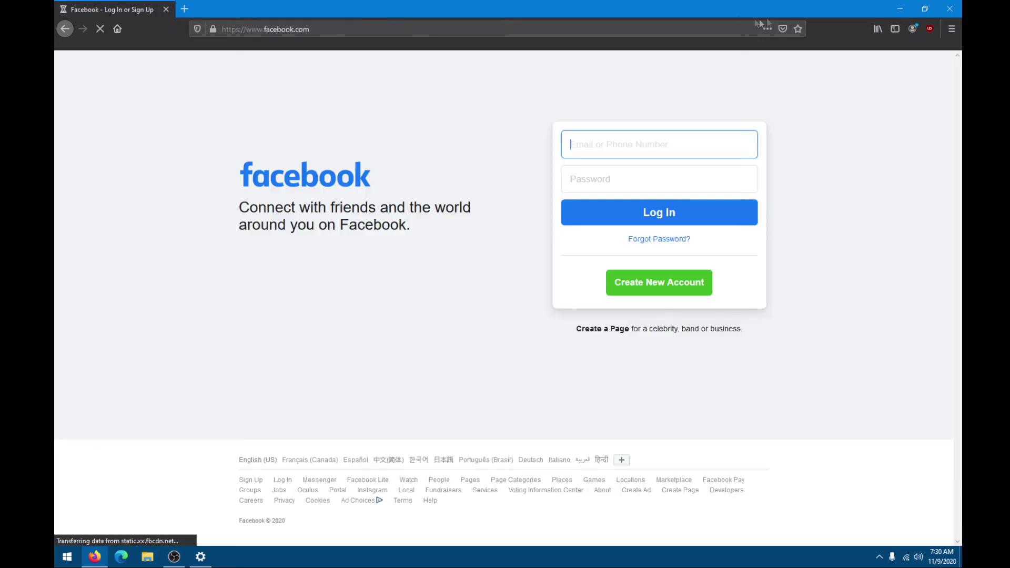
pyautogui.click(797, 29)
pyautogui.click(698, 193)
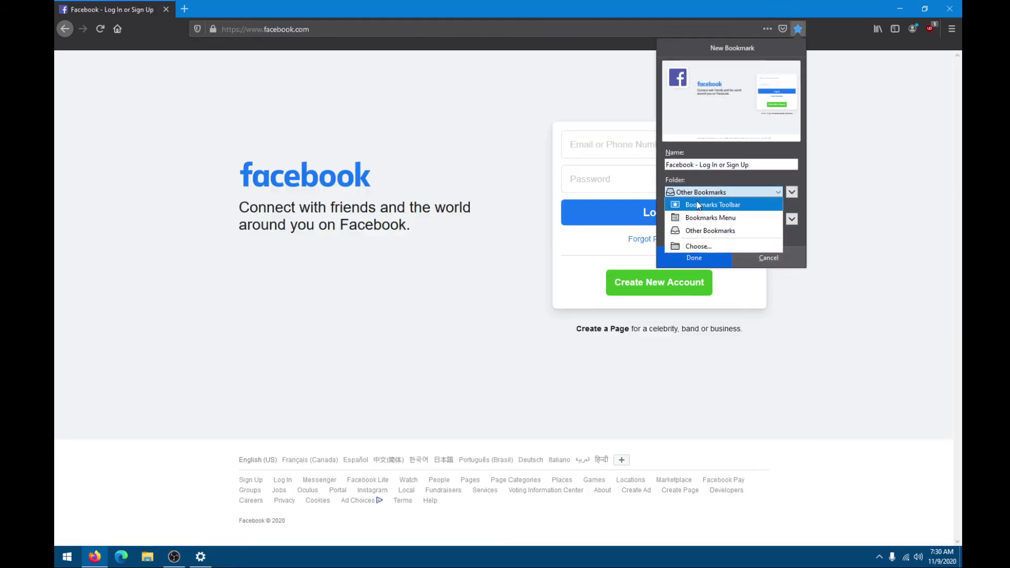
pyautogui.click(696, 203)
pyautogui.tripleClick(702, 163)
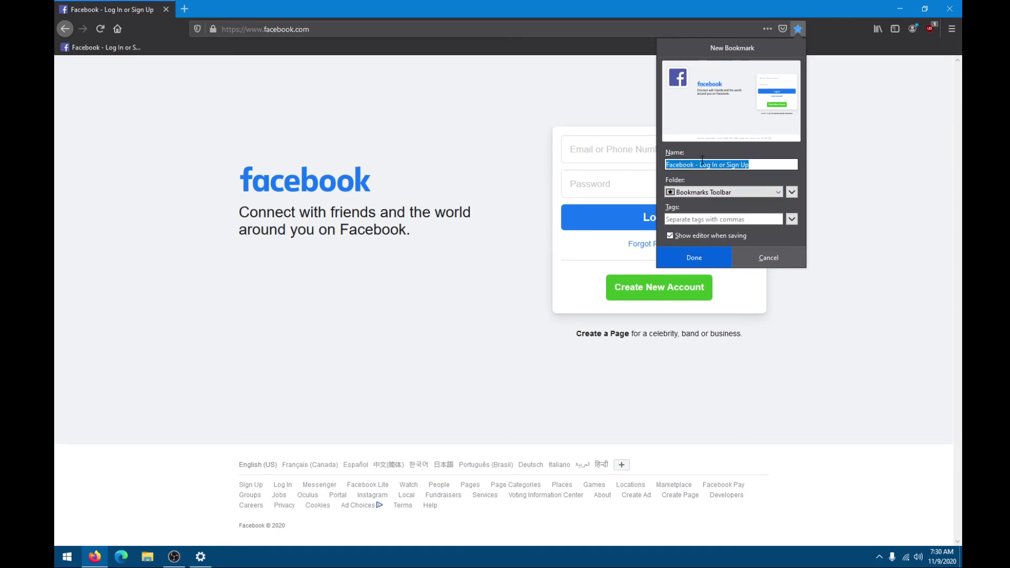
pyautogui.write('FaceBook')
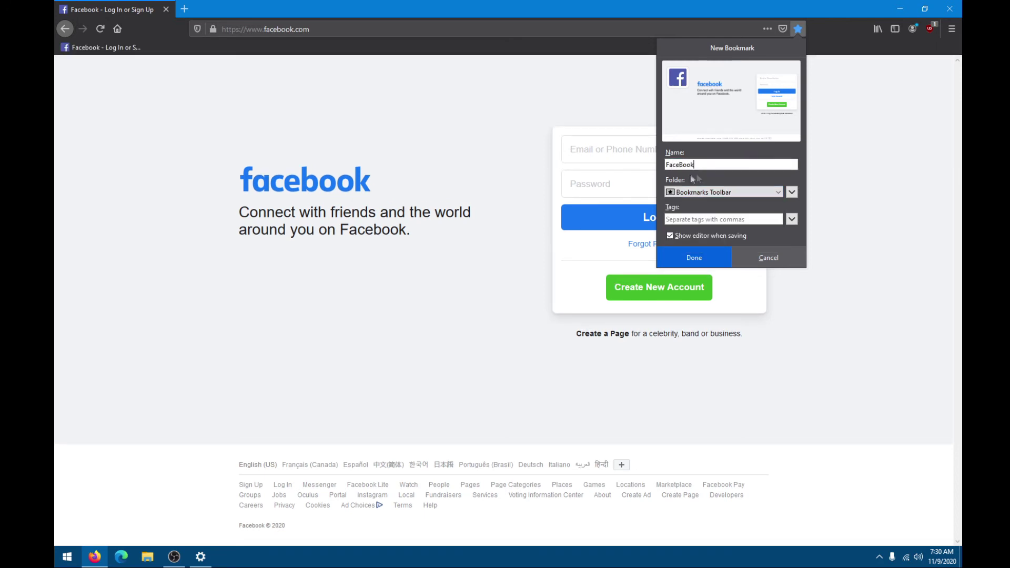
pyautogui.click(683, 258)
# Load YouTube and bookmark it on the Bookmarks Toolbar, then switch to Windows Settings
pyautogui.click(480, 25)
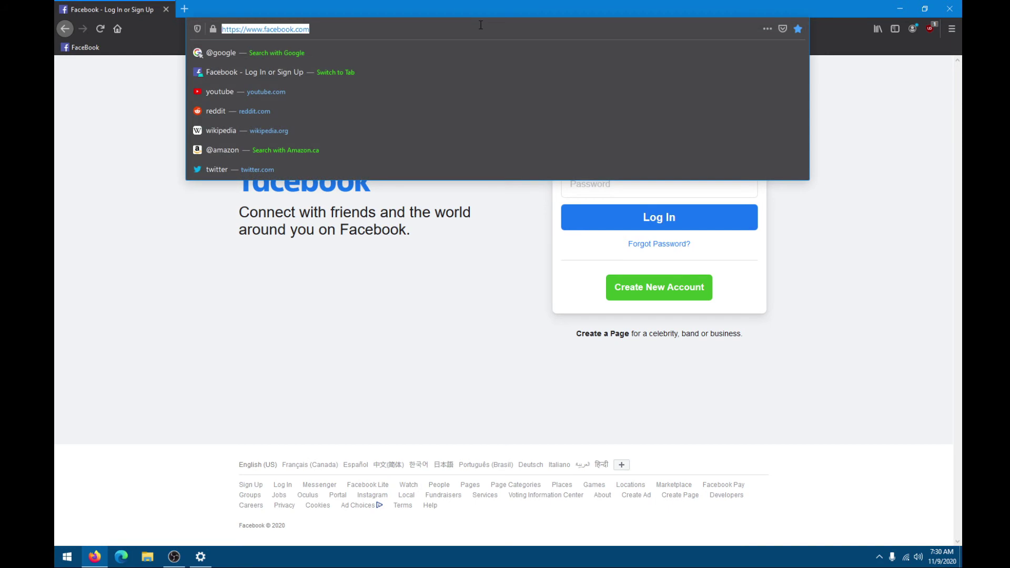
pyautogui.write('youtube.c')
pyautogui.press('Return')
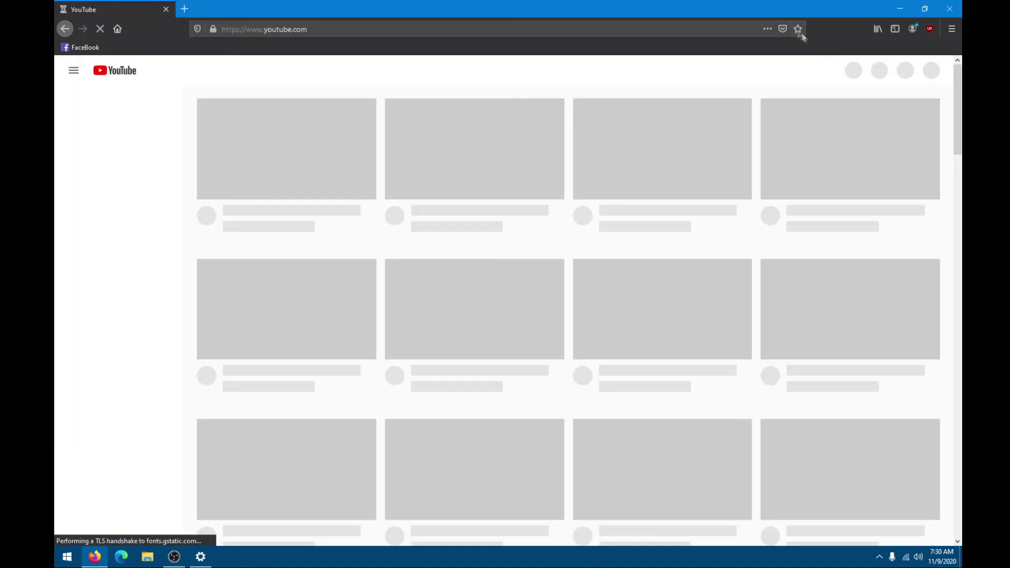
pyautogui.click(798, 29)
pyautogui.click(725, 192)
pyautogui.click(707, 203)
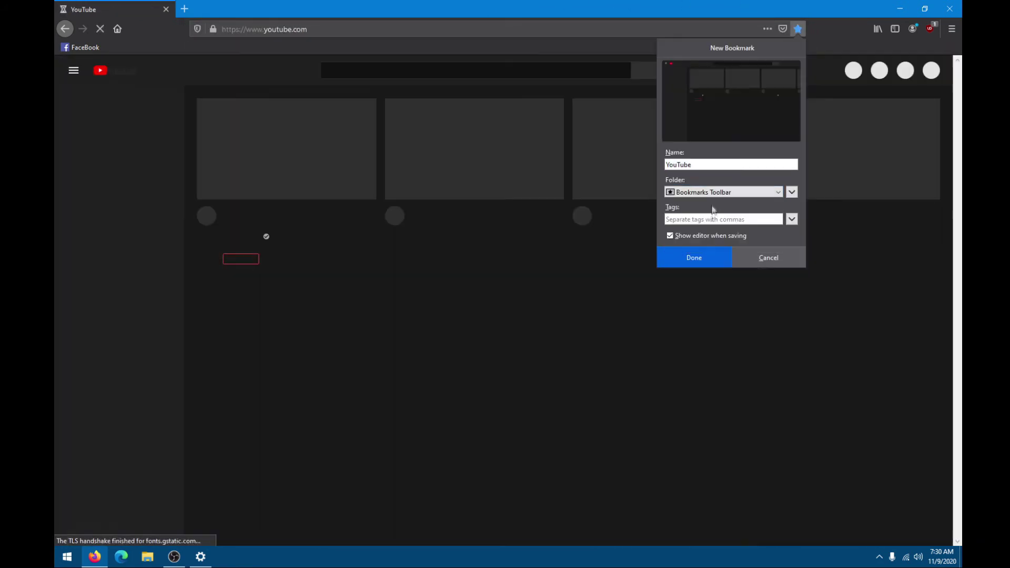
pyautogui.click(695, 257)
pyautogui.hotkey('alt', 'Tab')
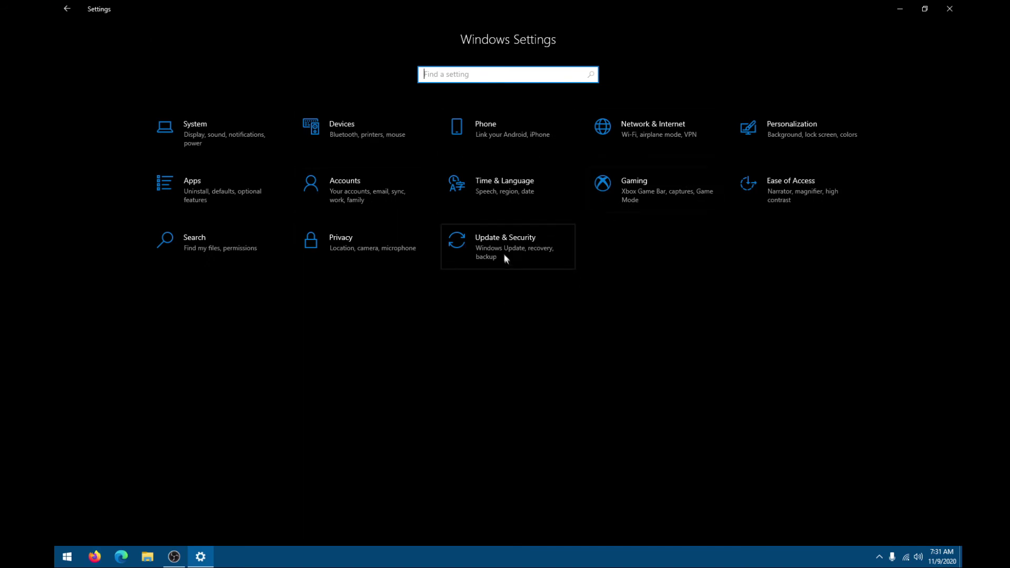
# Run Check for updates under Update & Security, then open the Start menu's app list
pyautogui.click(493, 242)
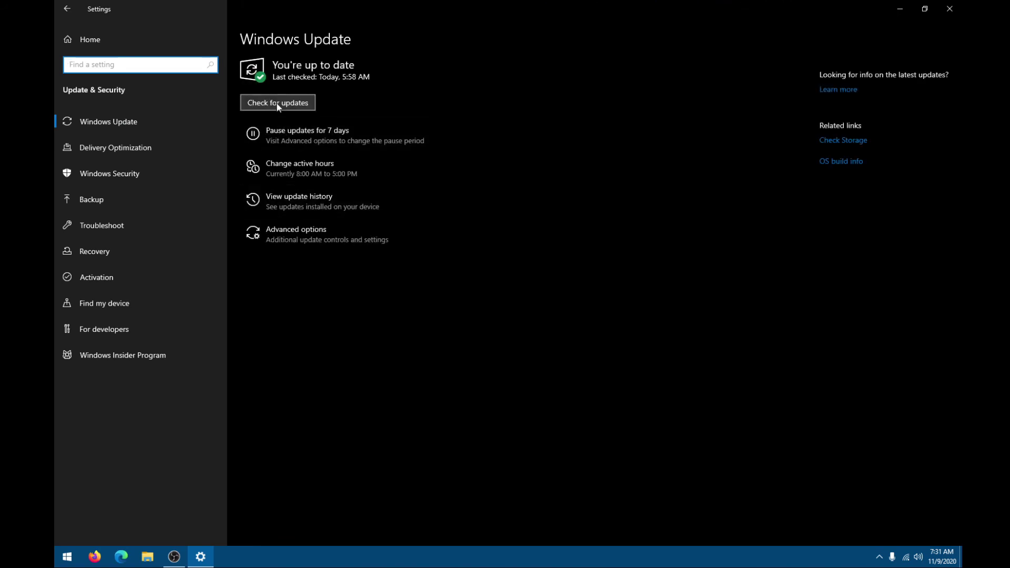
pyautogui.click(276, 102)
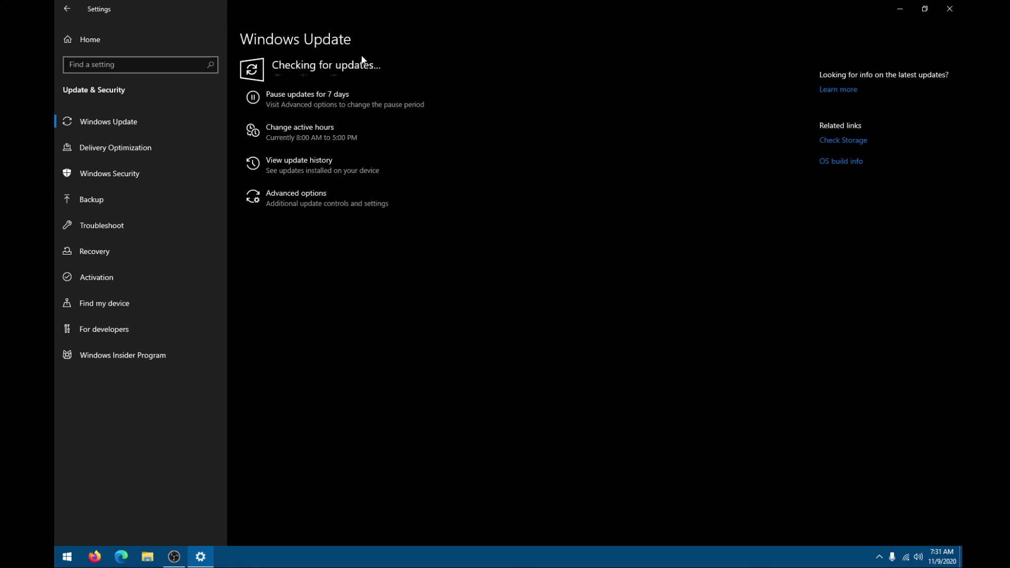
pyautogui.click(67, 556)
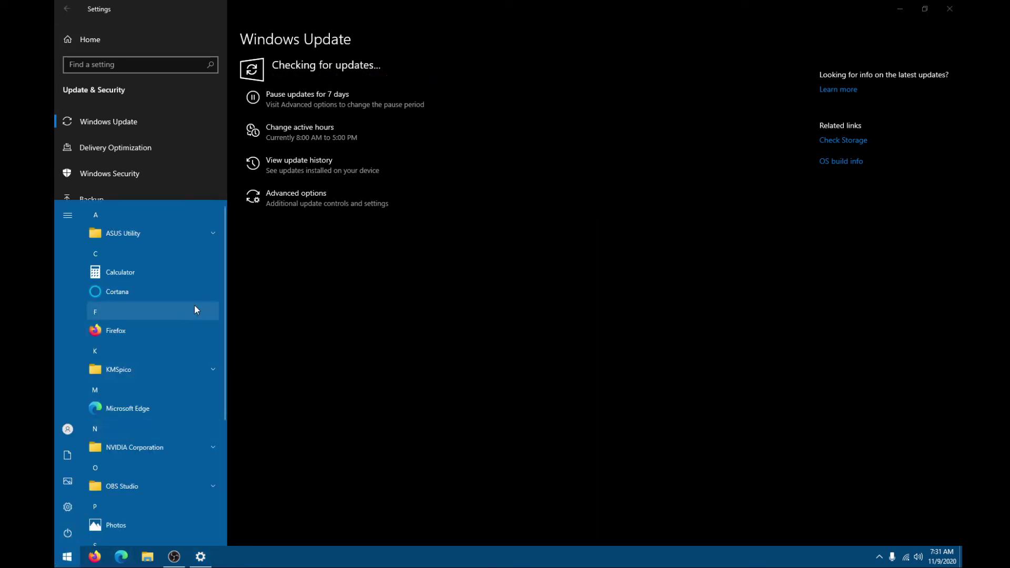
pyautogui.scroll(-5, 184, 321)
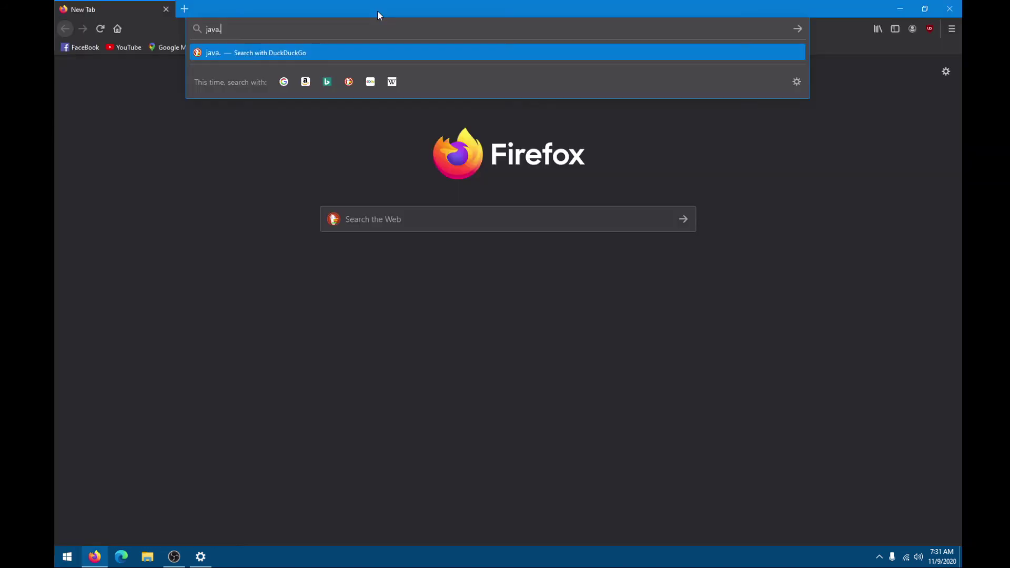
# Load java.com and save the 64-bit Java installer jre-8u271-windows-x64.exe
pyautogui.press('Return')
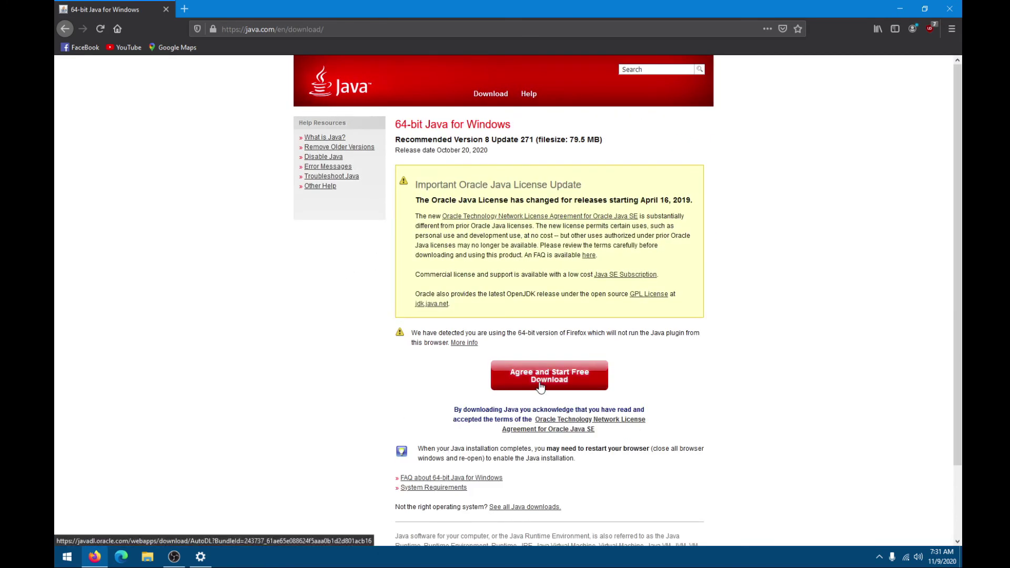
pyautogui.click(540, 386)
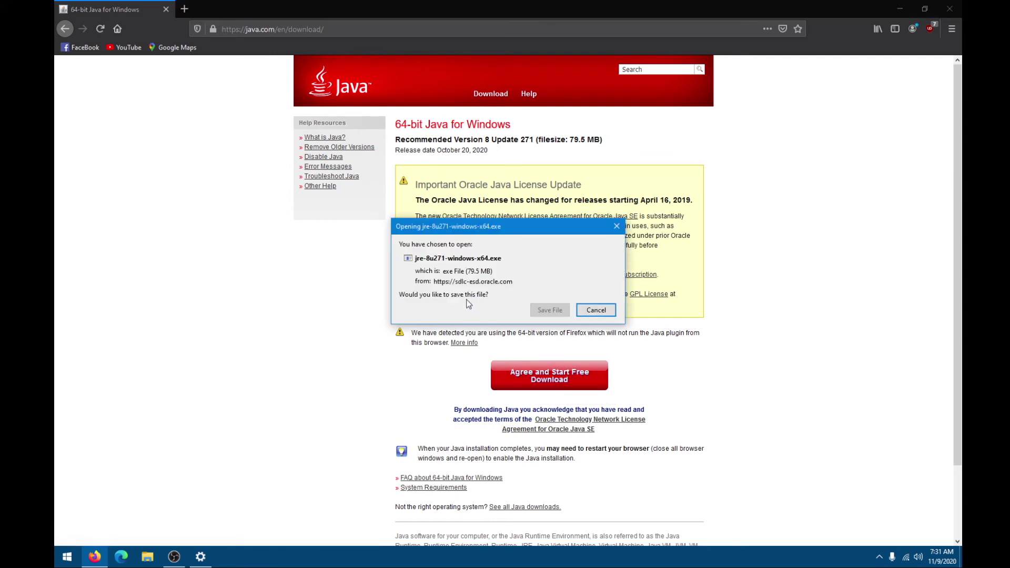
pyautogui.click(551, 309)
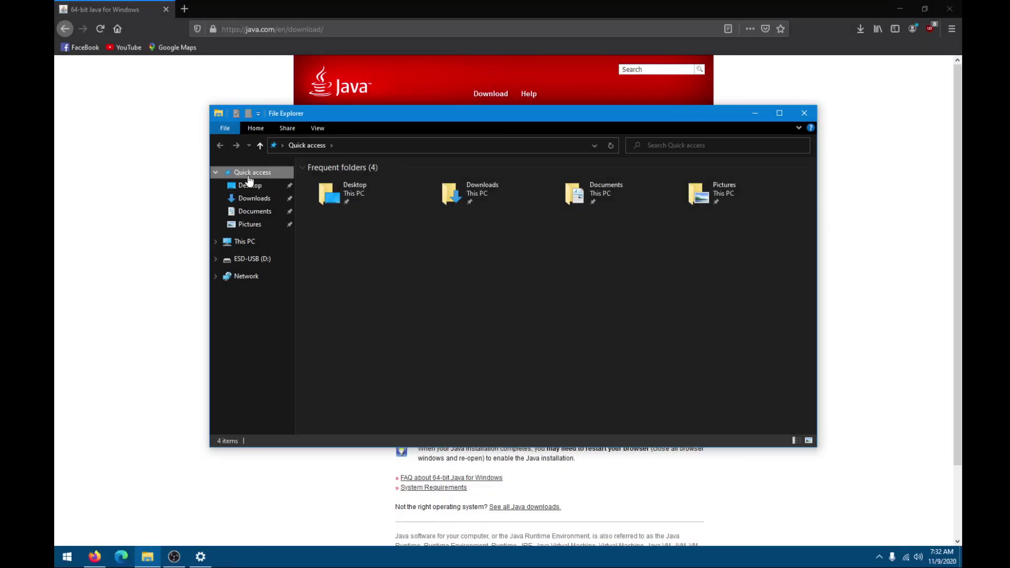
# In Quick access Folder Options, make File Explorer open to This PC and apply
pyautogui.rightClick(250, 173)
pyautogui.click(269, 210)
pyautogui.click(347, 211)
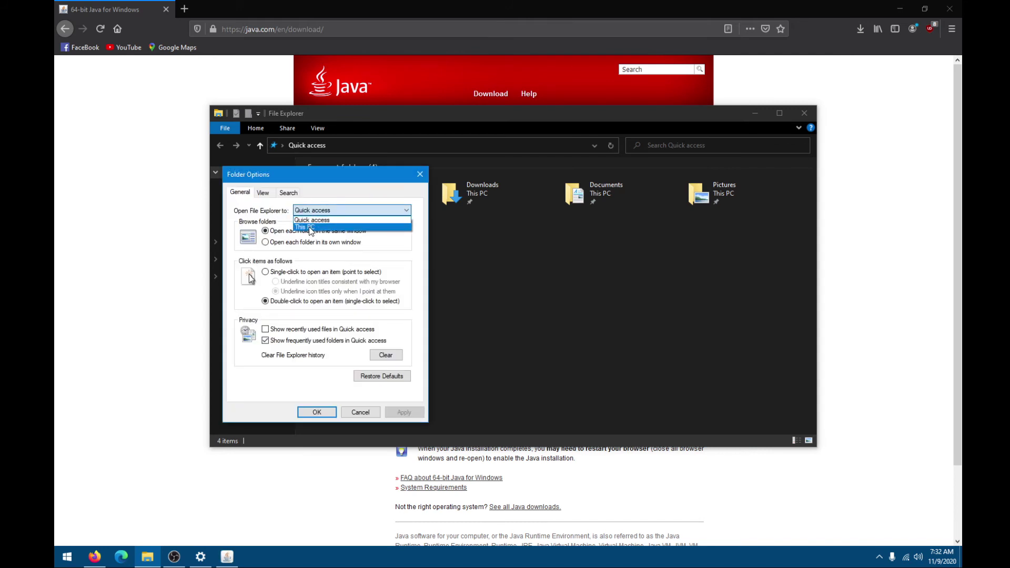
pyautogui.click(309, 228)
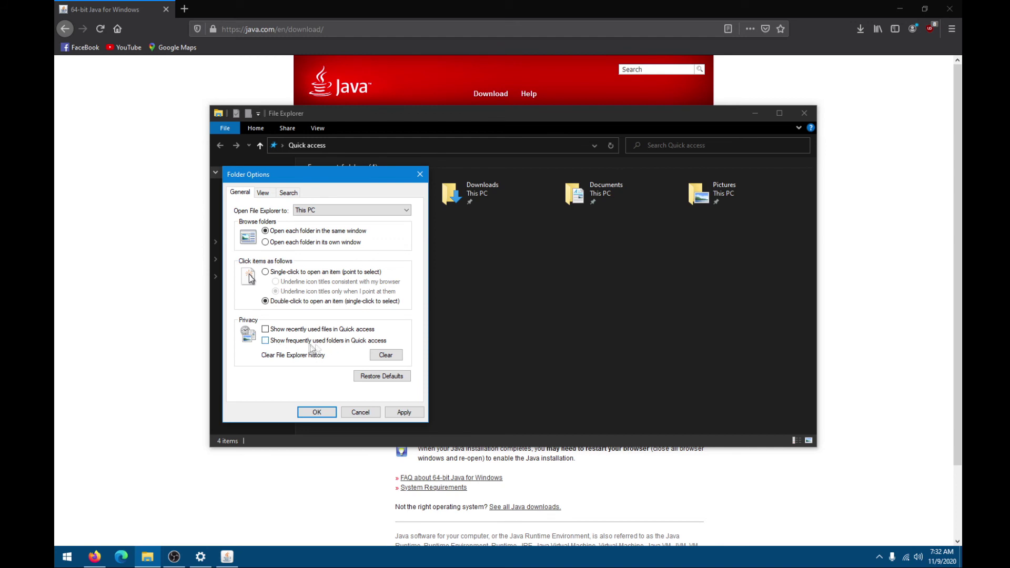
pyautogui.click(403, 412)
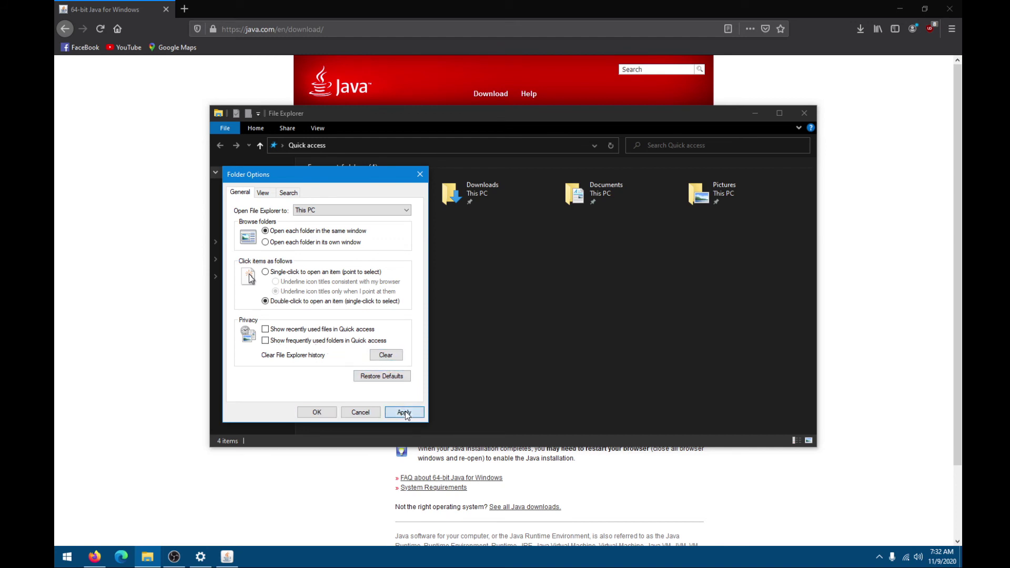
pyautogui.click(317, 412)
pyautogui.click(804, 113)
# Pin the Videos folder to Quick access from a fresh File Explorer window
pyautogui.press('super+e')
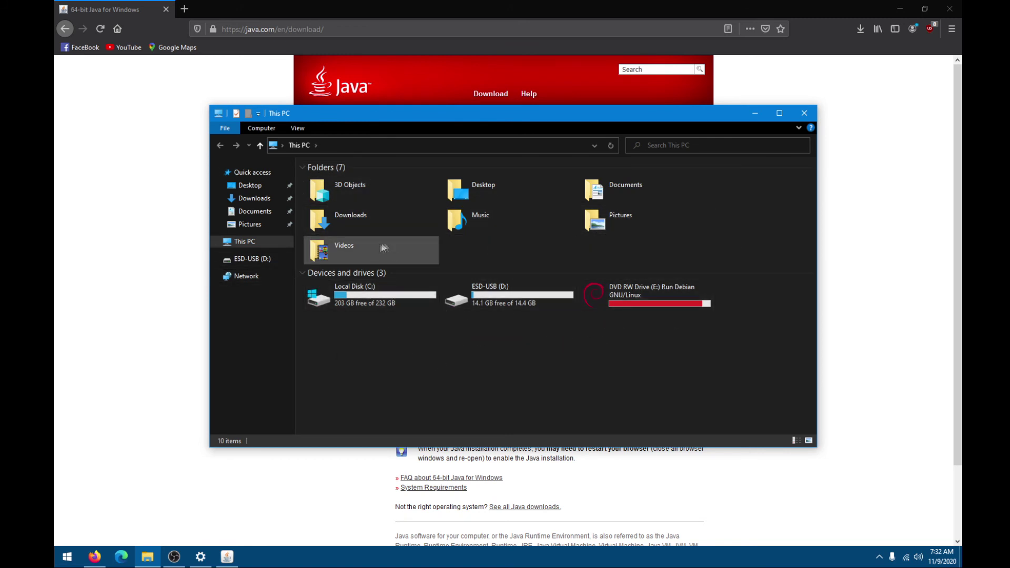
pyautogui.moveTo(380, 248); pyautogui.dragTo(272, 233)
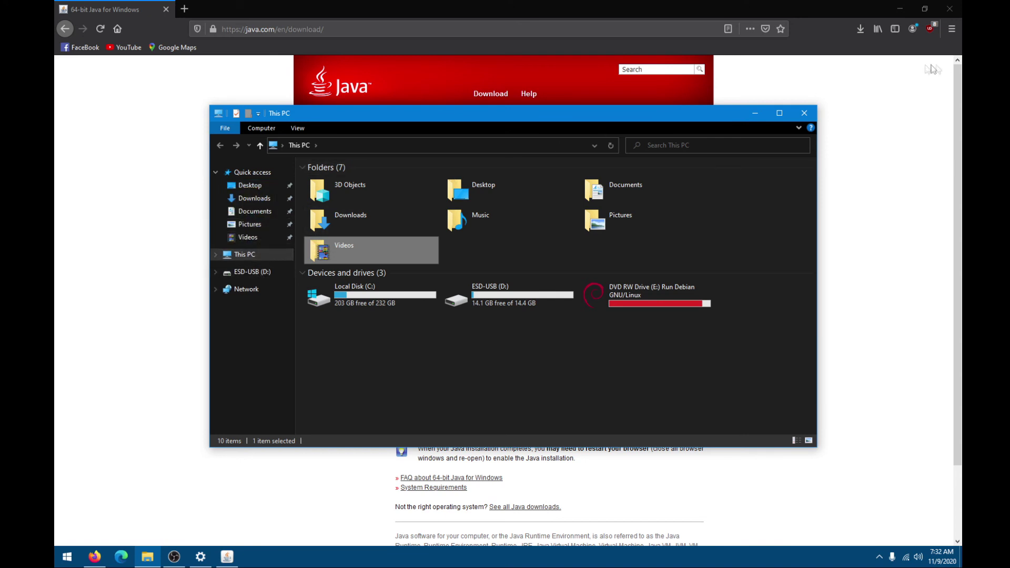
pyautogui.click(805, 112)
# Start the Java installation
pyautogui.click(590, 372)
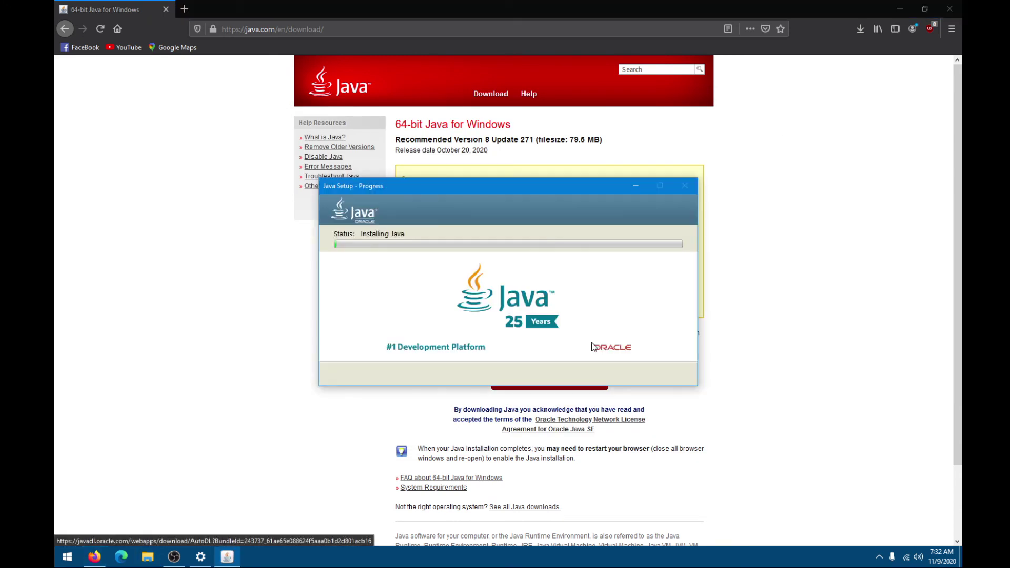
pyautogui.click(67, 557)
pyautogui.scroll(-3, 150, 292)
# Search 'adobe reader' on google.ca, open the Acrobat Reader result, and move Java Setup aside
pyautogui.click(559, 29)
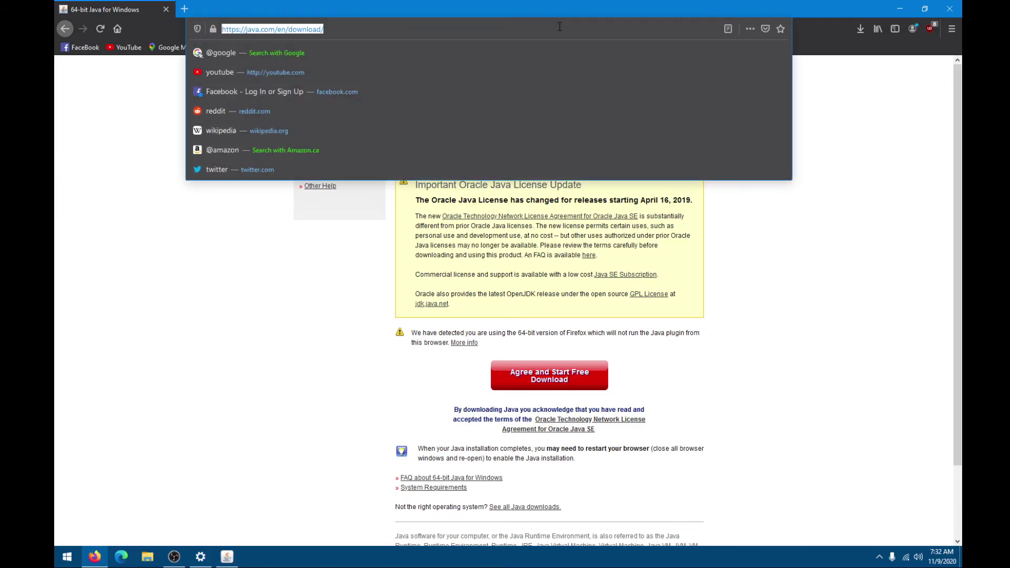
pyautogui.write('google.ca')
pyautogui.press('Return')
pyautogui.write('adobe ')
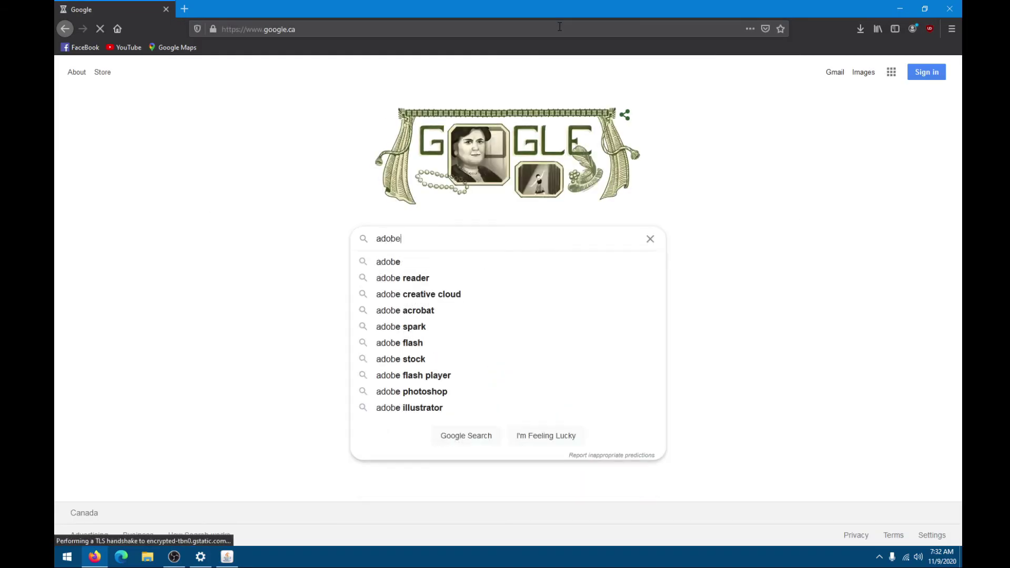
pyautogui.write('reader')
pyautogui.press('Return')
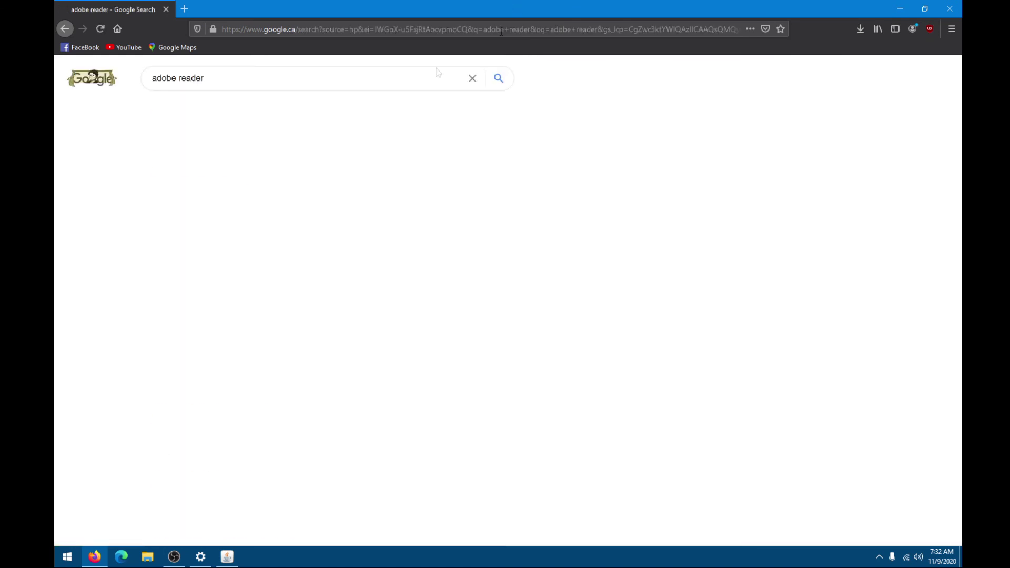
pyautogui.click(216, 169)
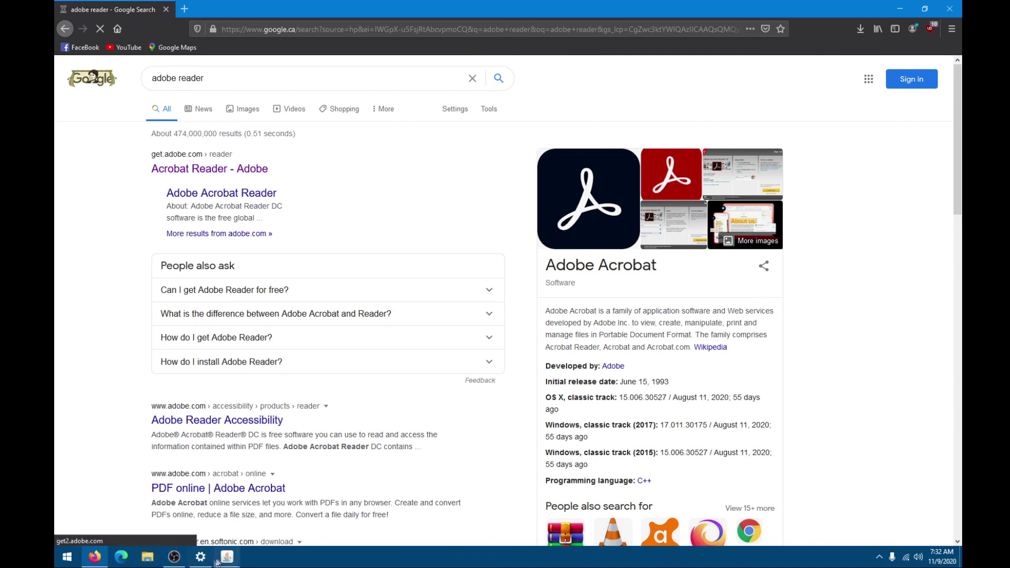
pyautogui.click(192, 172)
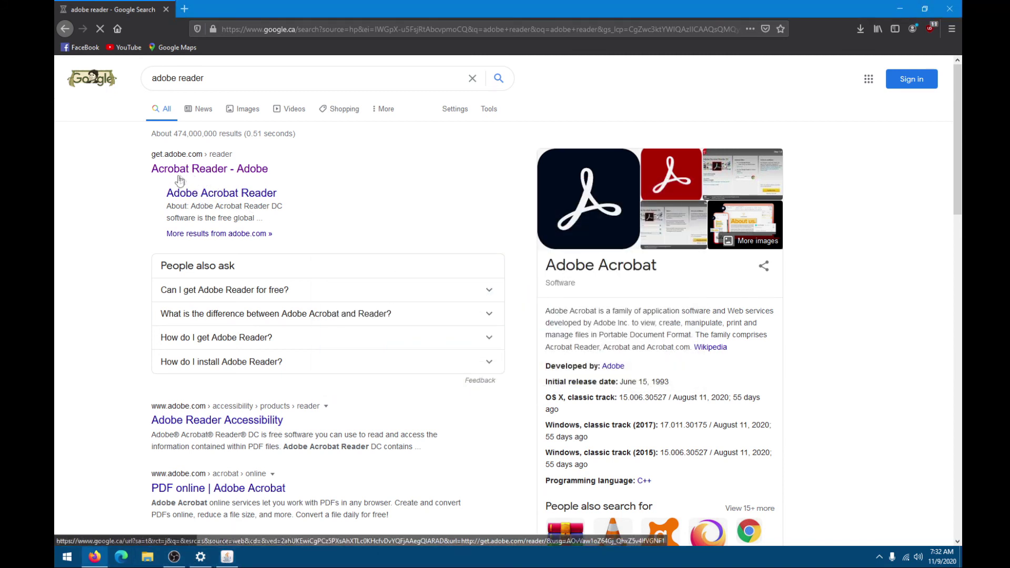
pyautogui.click(205, 167)
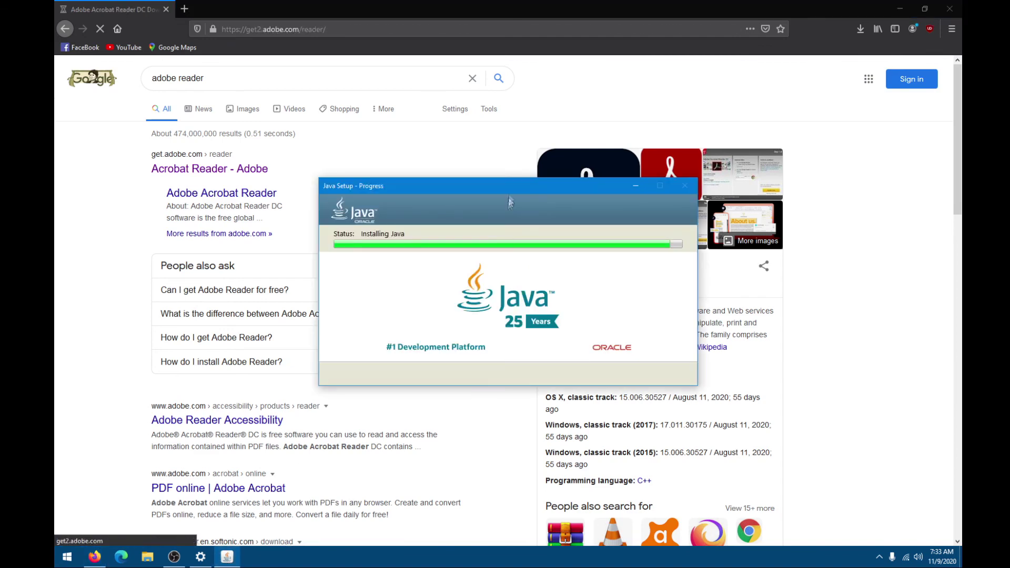
pyautogui.moveTo(508, 195); pyautogui.dragTo(349, 174)
pyautogui.moveTo(414, 170); pyautogui.dragTo(520, 225)
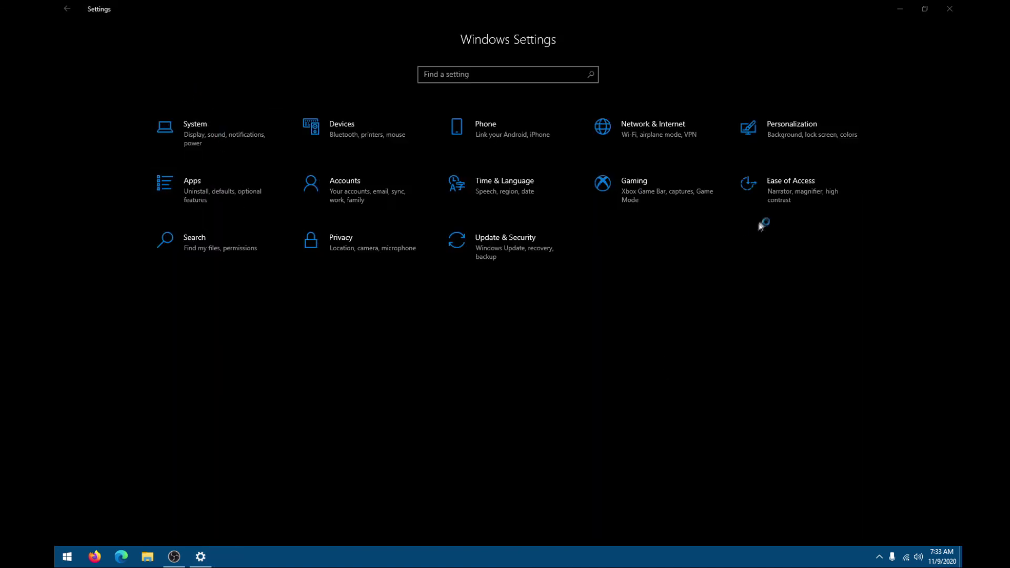
# Dismiss the finished Java setup, close Settings, and launch Internet Explorer from the Start menu
pyautogui.press('super')
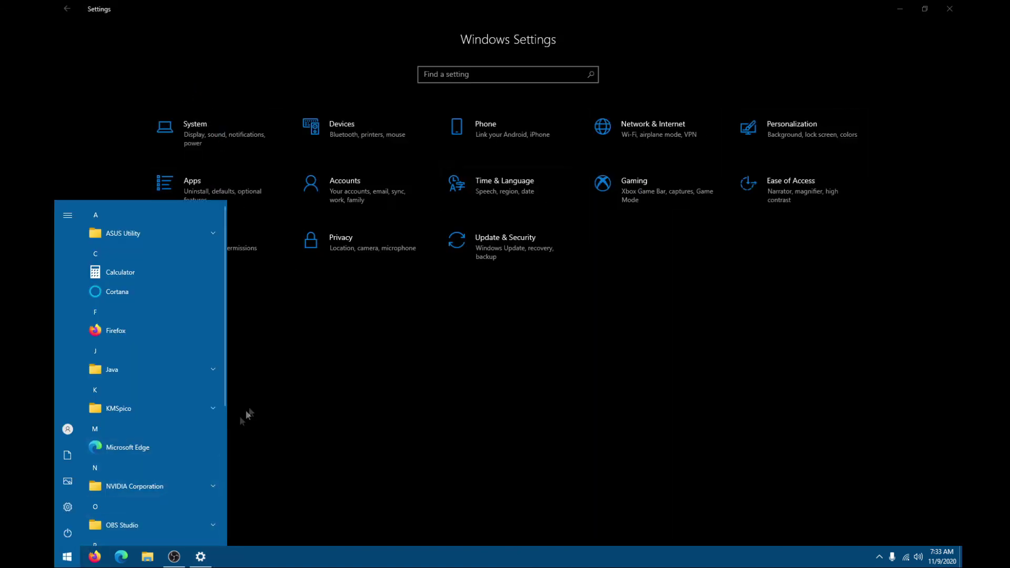
pyautogui.scroll(-5, 158, 447)
pyautogui.click(949, 8)
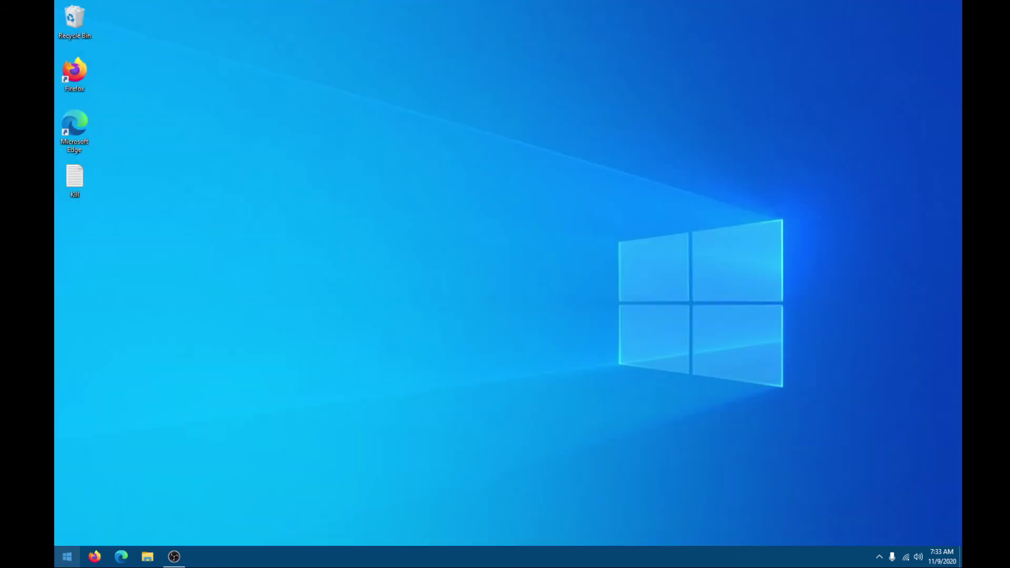
pyautogui.press('super')
pyautogui.press('super')
pyautogui.press('super')
pyautogui.click(56, 562)
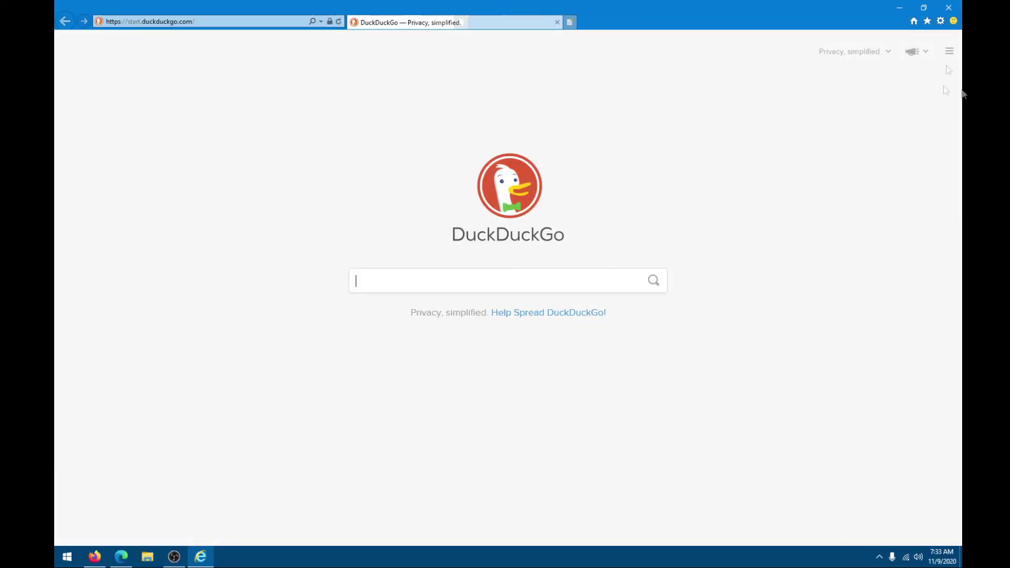
# Pick DuckDuckGo's dark theme from its side menu, save it, and close Internet Explorer
pyautogui.click(949, 51)
pyautogui.click(888, 64)
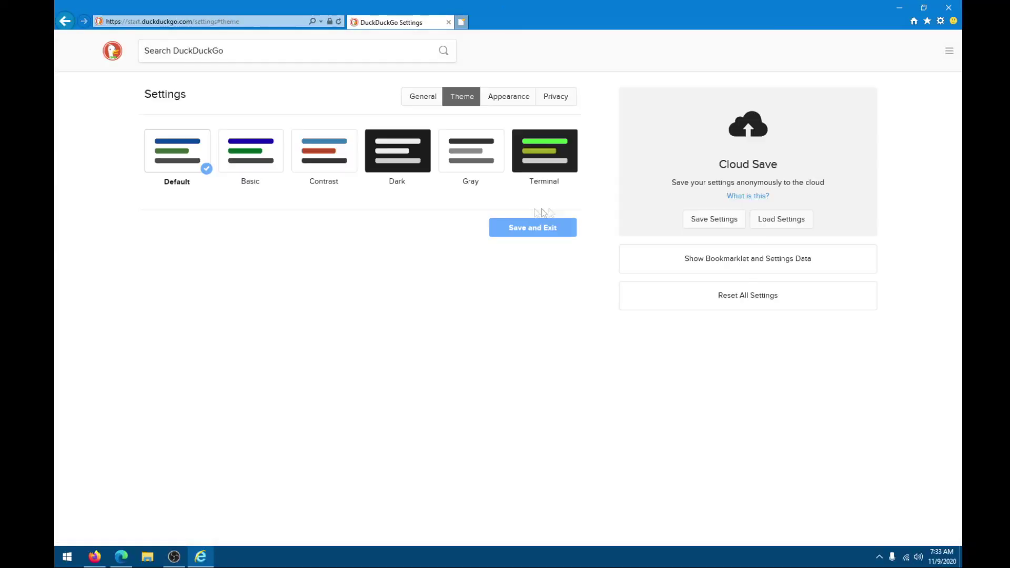
pyautogui.click(512, 156)
pyautogui.click(519, 226)
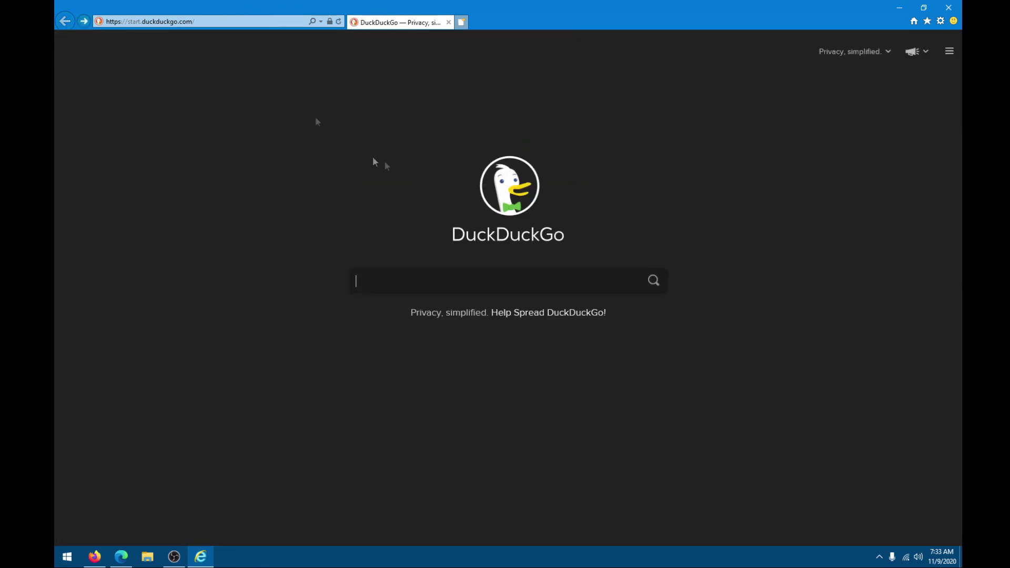
pyautogui.click(461, 22)
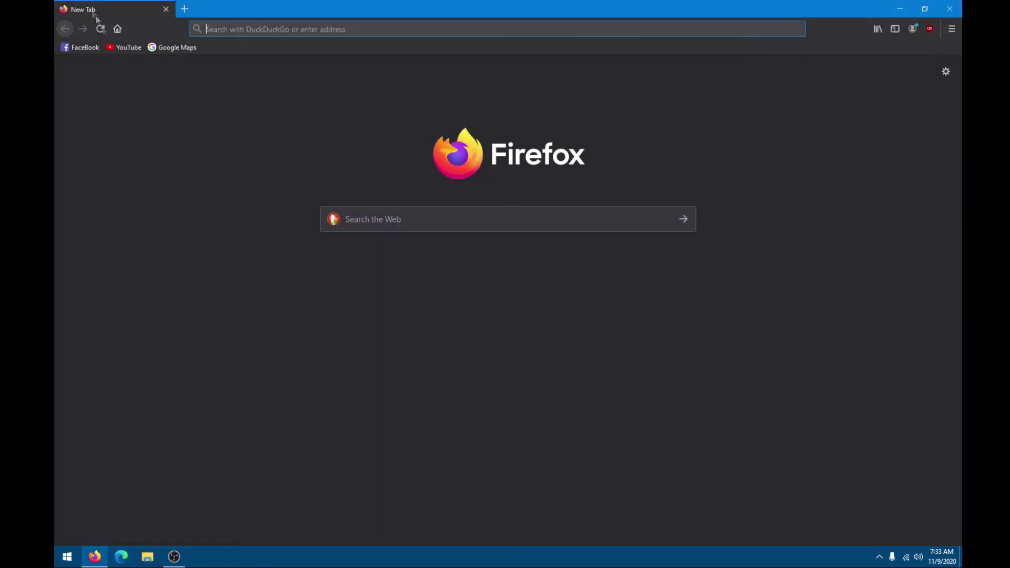